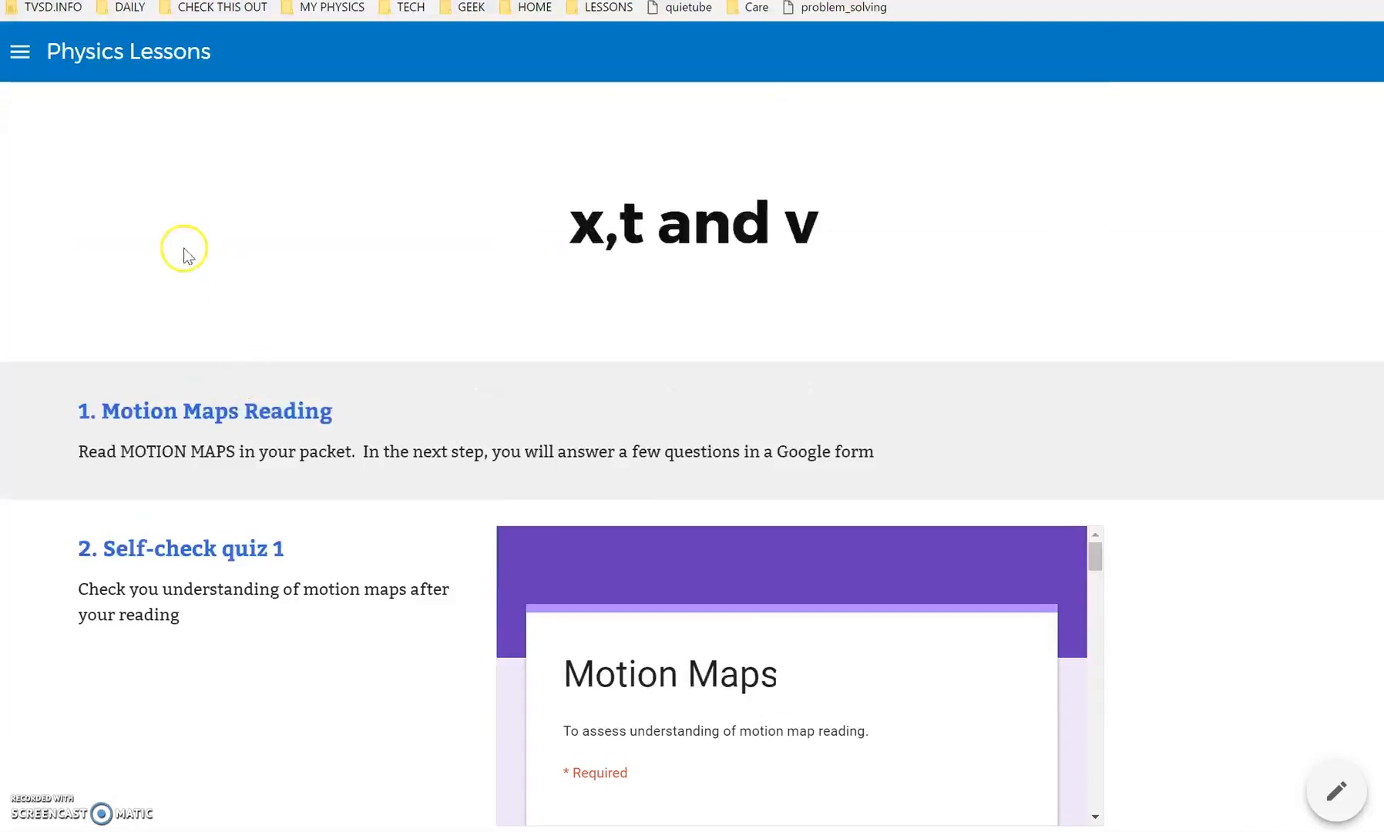
Expand the UAPM lessons in the site's navigation and go to the Buggy Lab page.
click(21, 56)
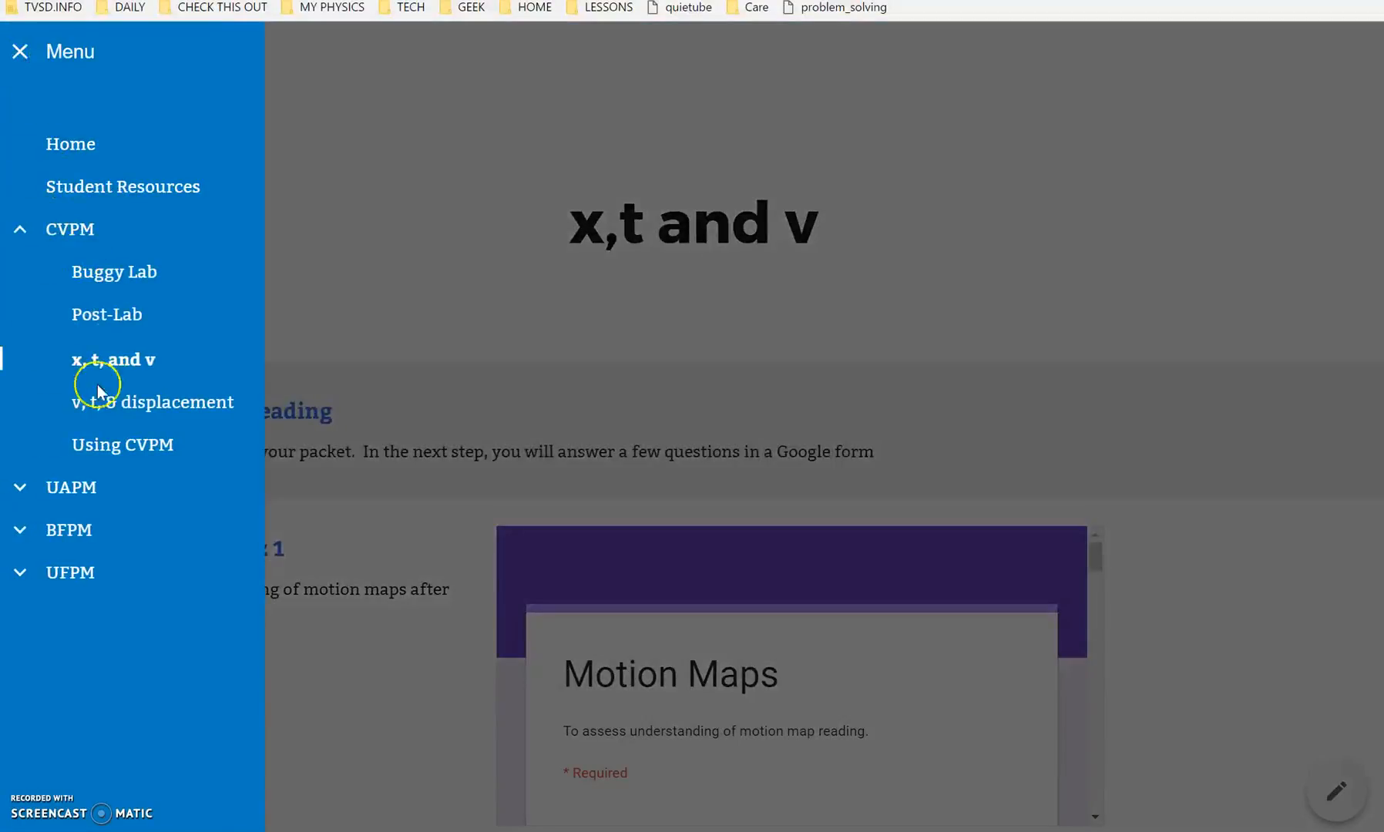
click(21, 491)
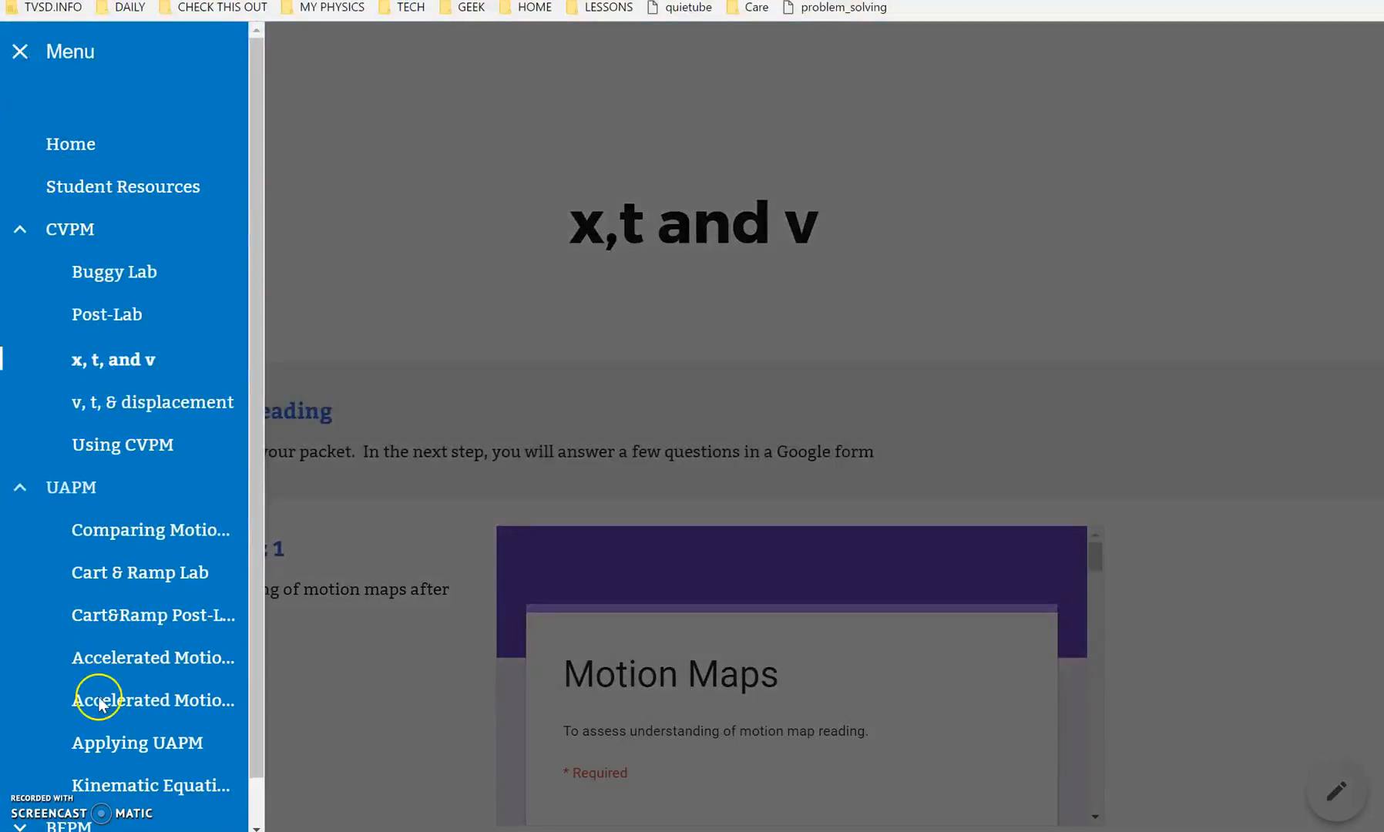
click(127, 747)
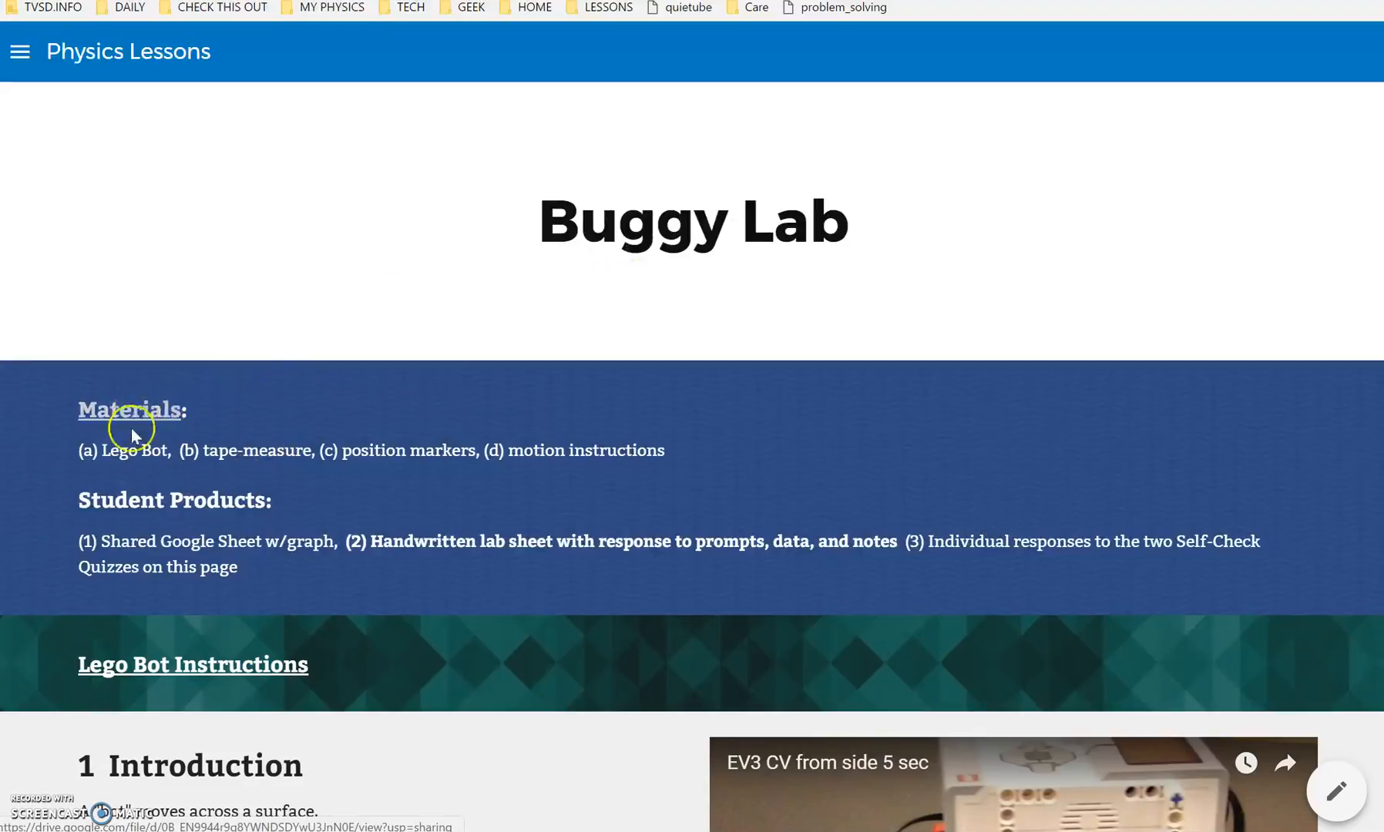
Look over the Buggy Lab introduction and planning sections, then briefly play and pause the "marking position" video.
scroll(128, 424, down, 1)
scroll(129, 424, down, 3)
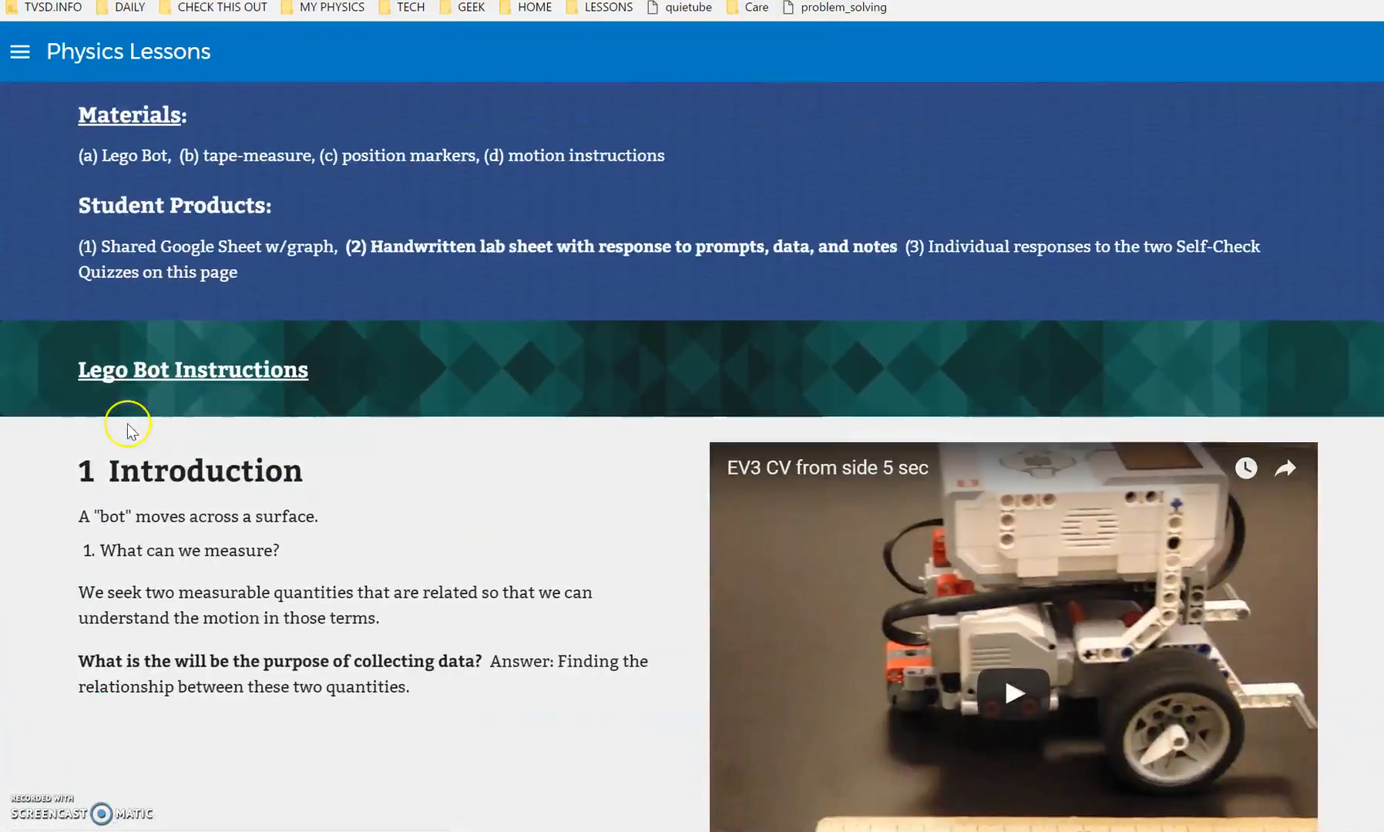
scroll(642, 612, down, 1)
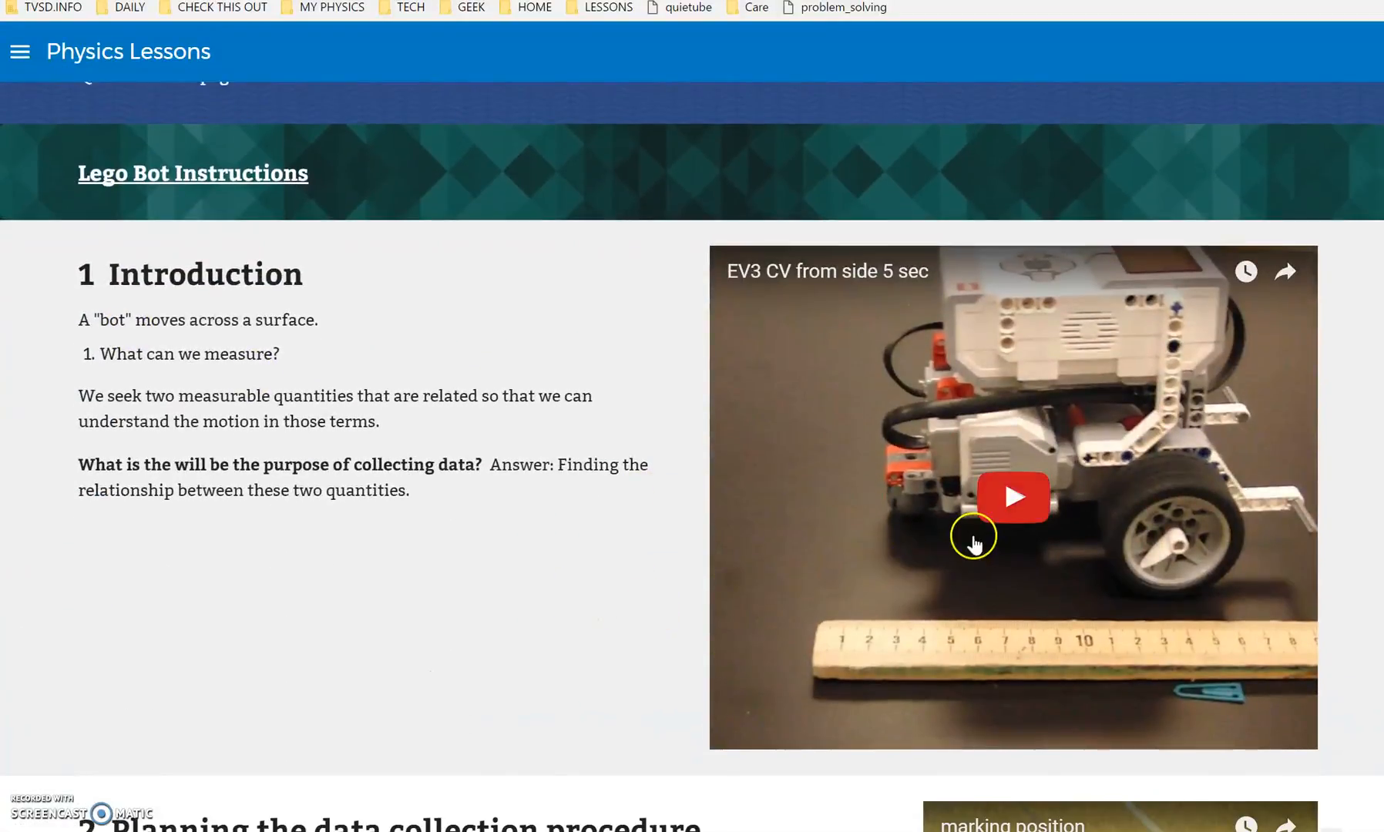
scroll(1019, 503, down, 2)
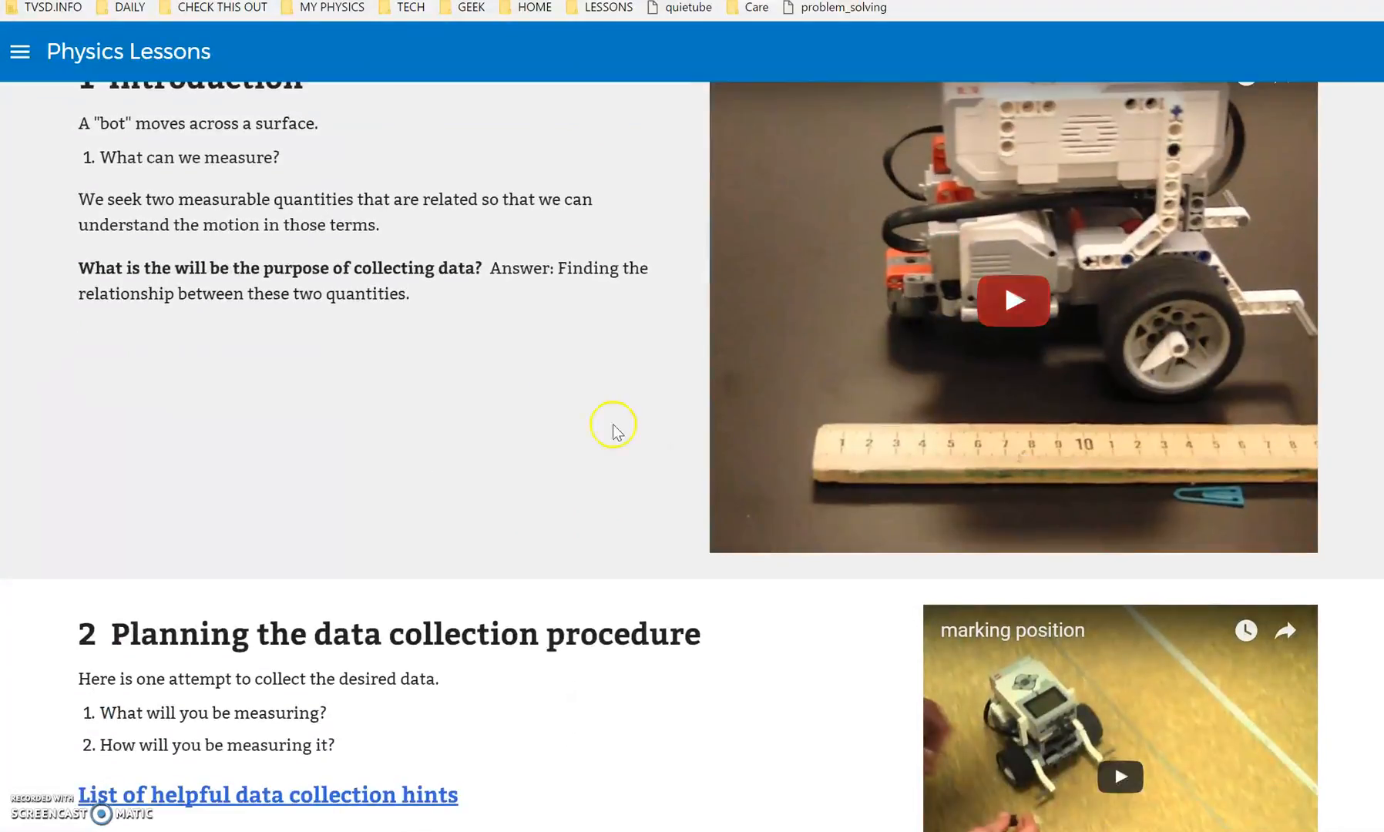
scroll(574, 488, down, 3)
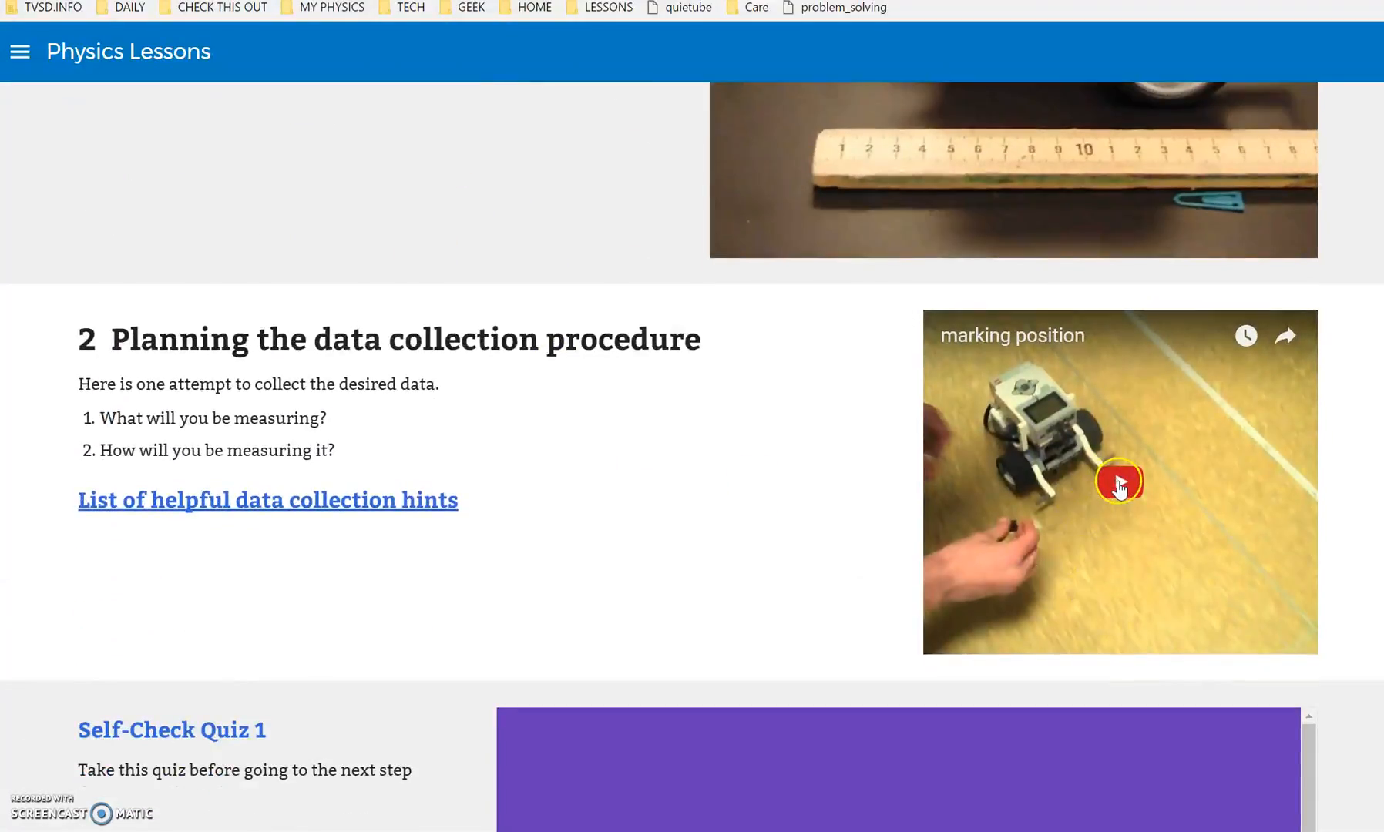
click(1116, 483)
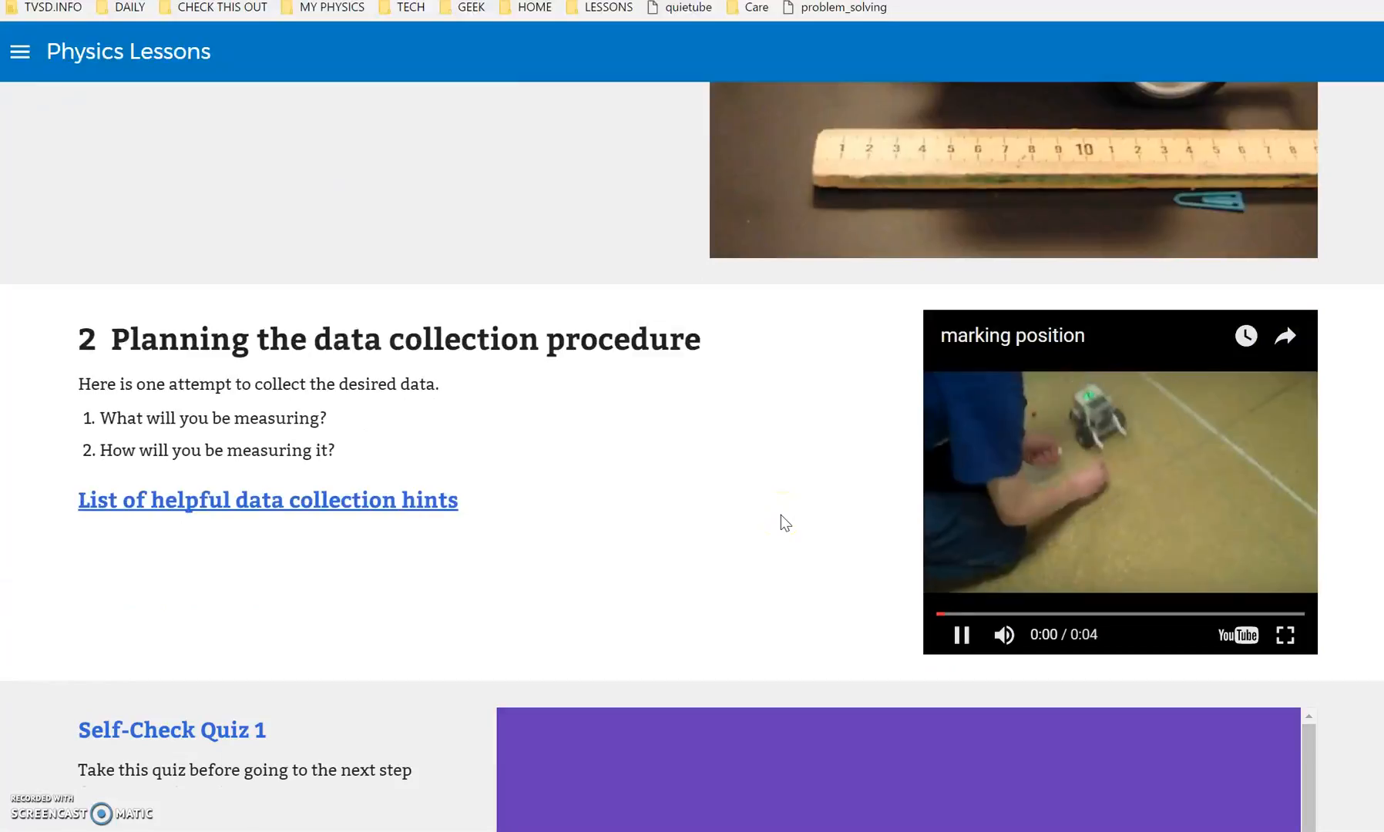
click(1038, 472)
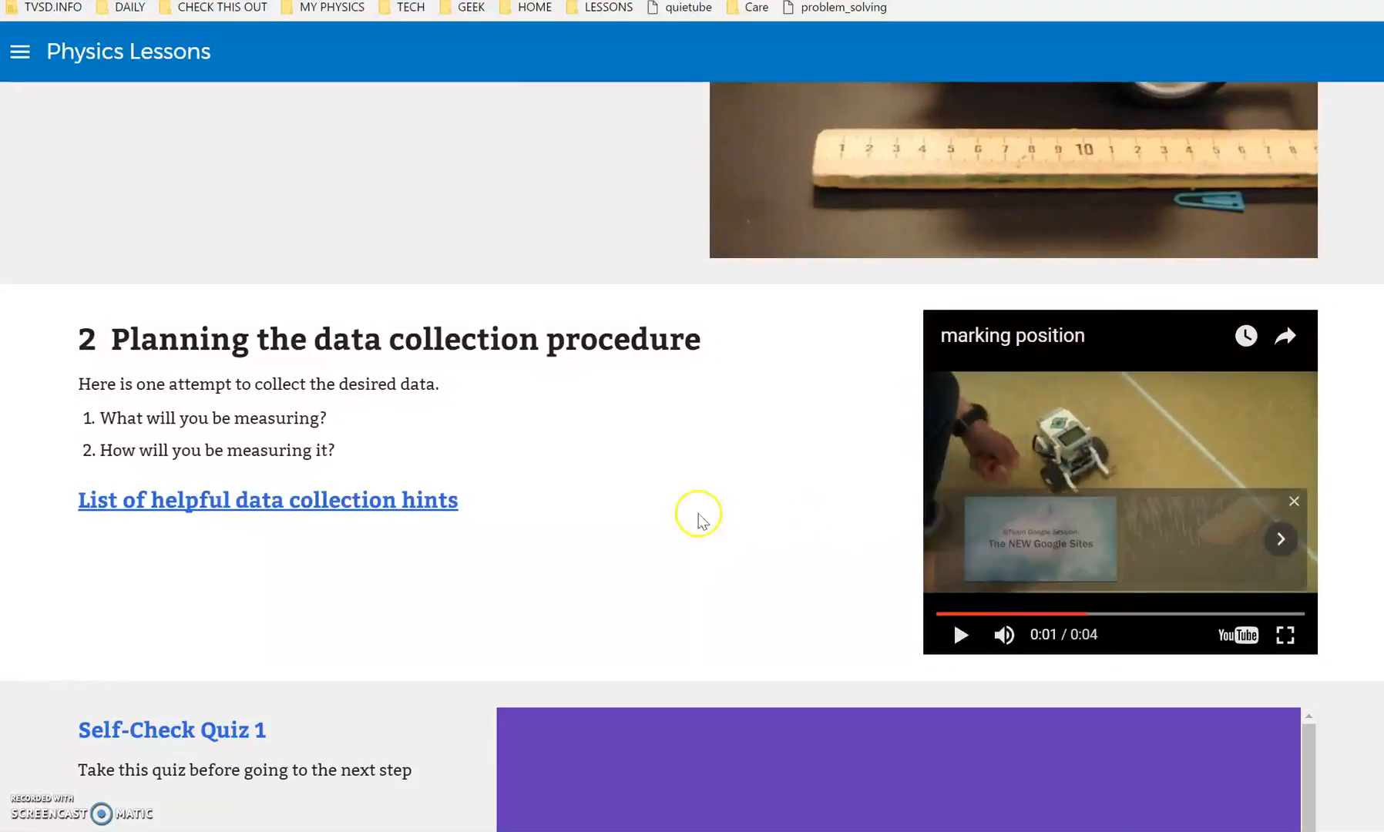
Examine the Buggy Lab page's Self-Check Quiz 1, Data Collection, Analysis and Lab Sheet sections, then return toward the page's start.
scroll(605, 513, down, 3)
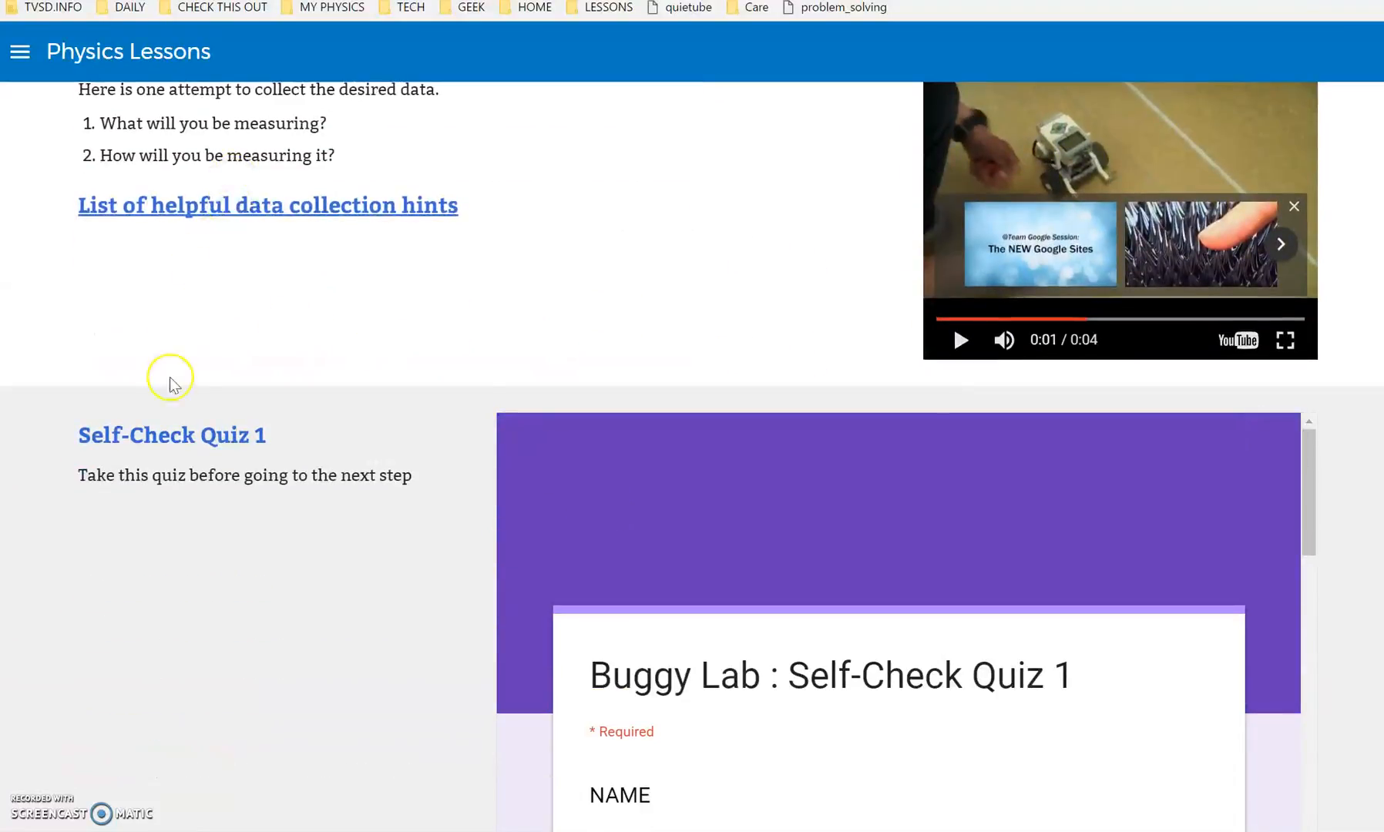
scroll(185, 401, down, 2)
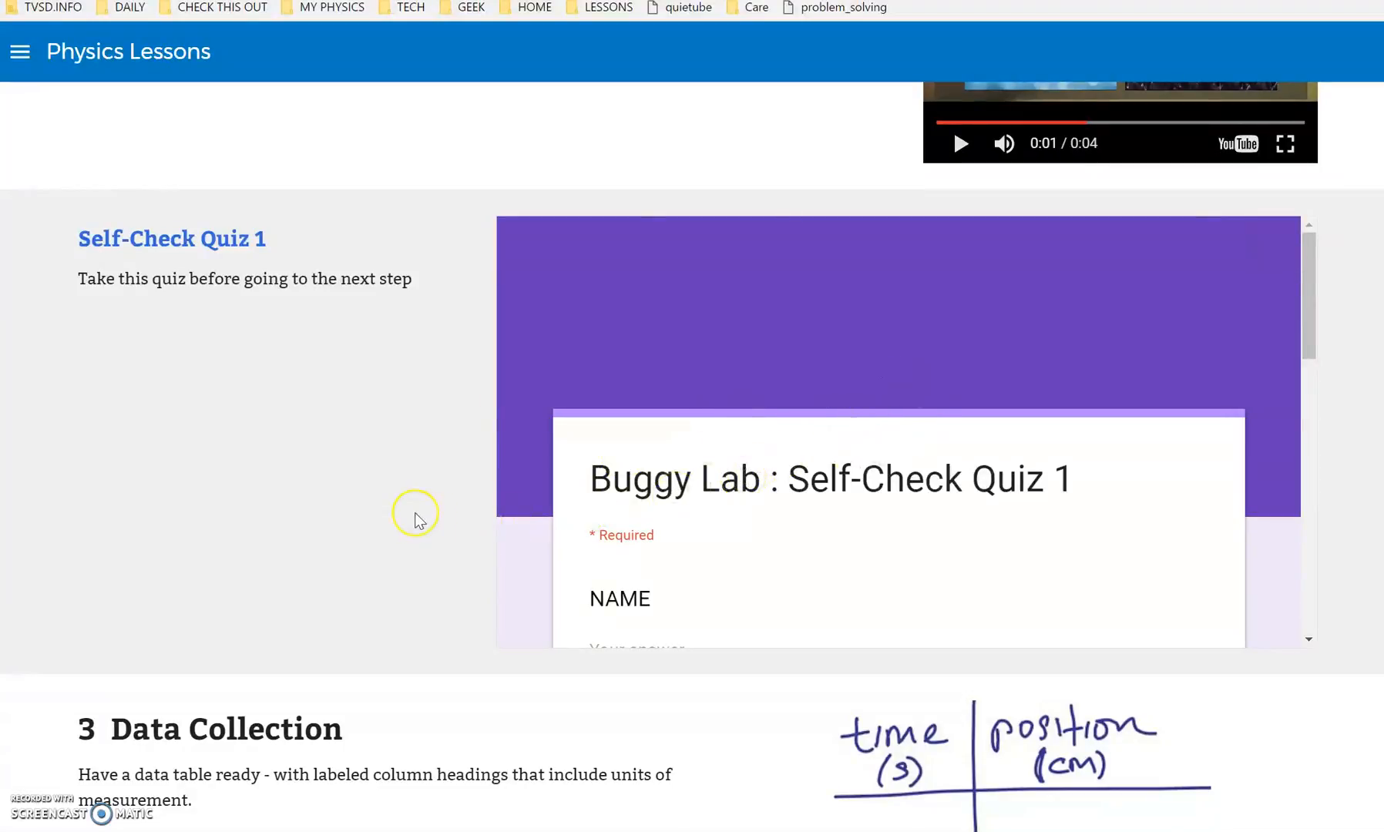
scroll(414, 513, down, 5)
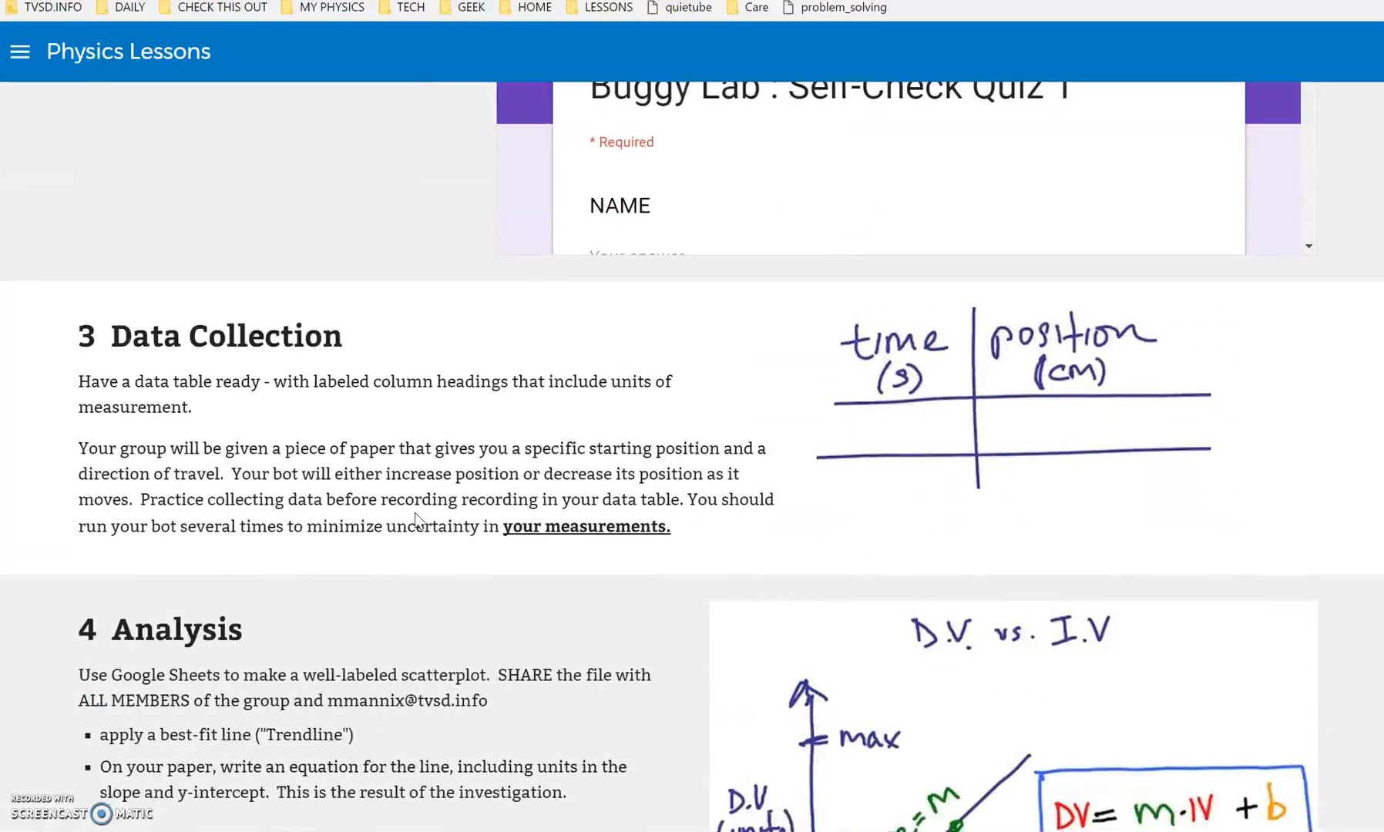
scroll(414, 512, down, 6)
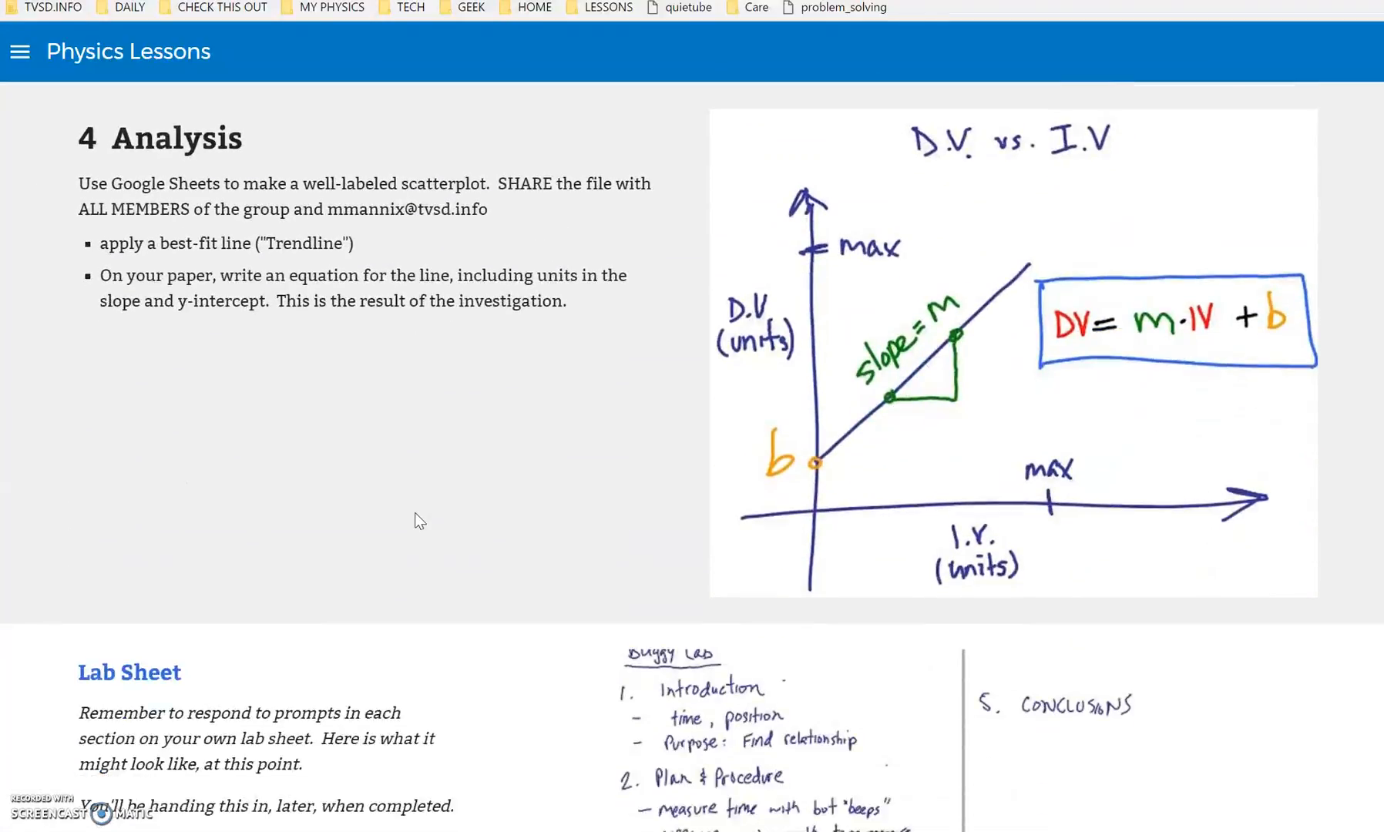
scroll(414, 512, down, 2)
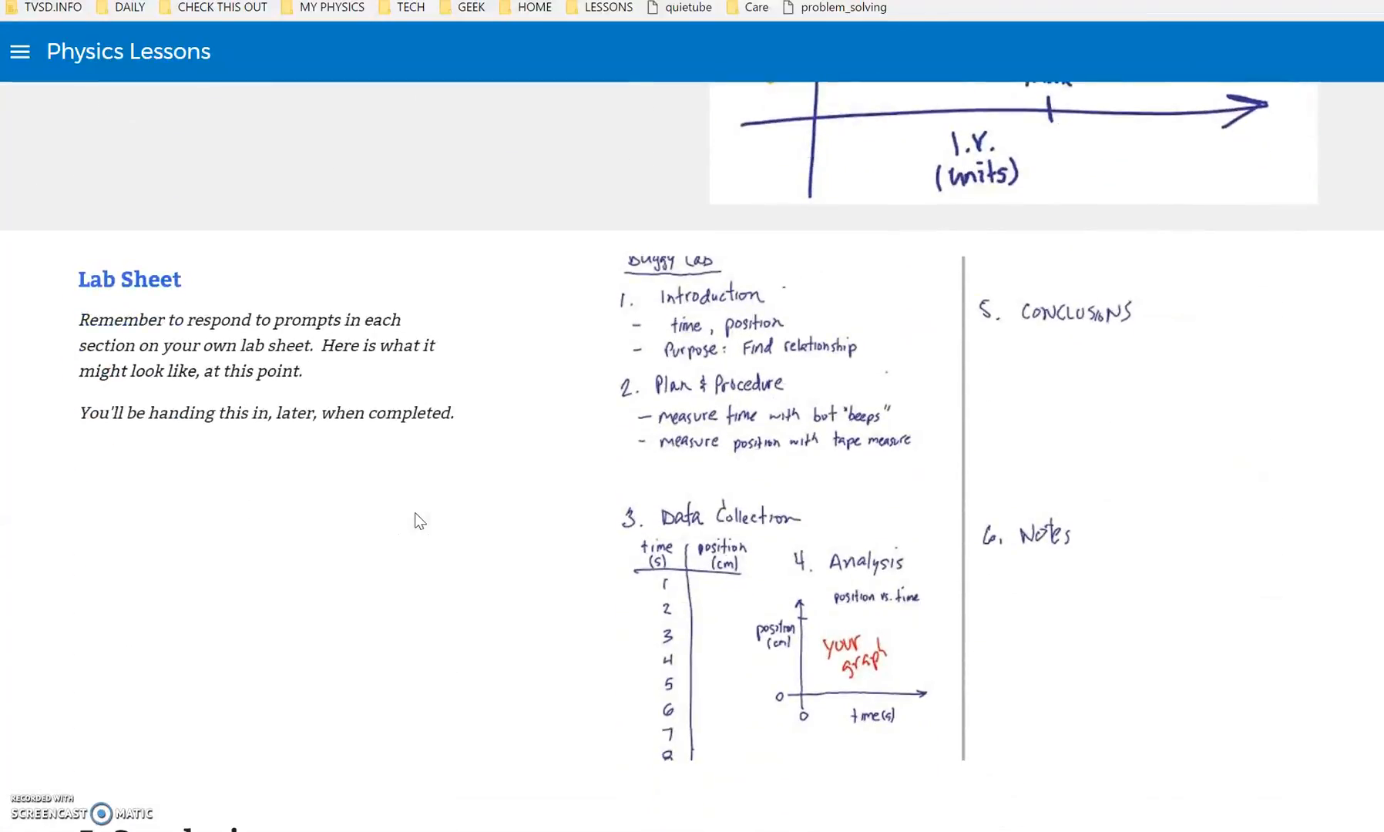
scroll(393, 571, up, 15)
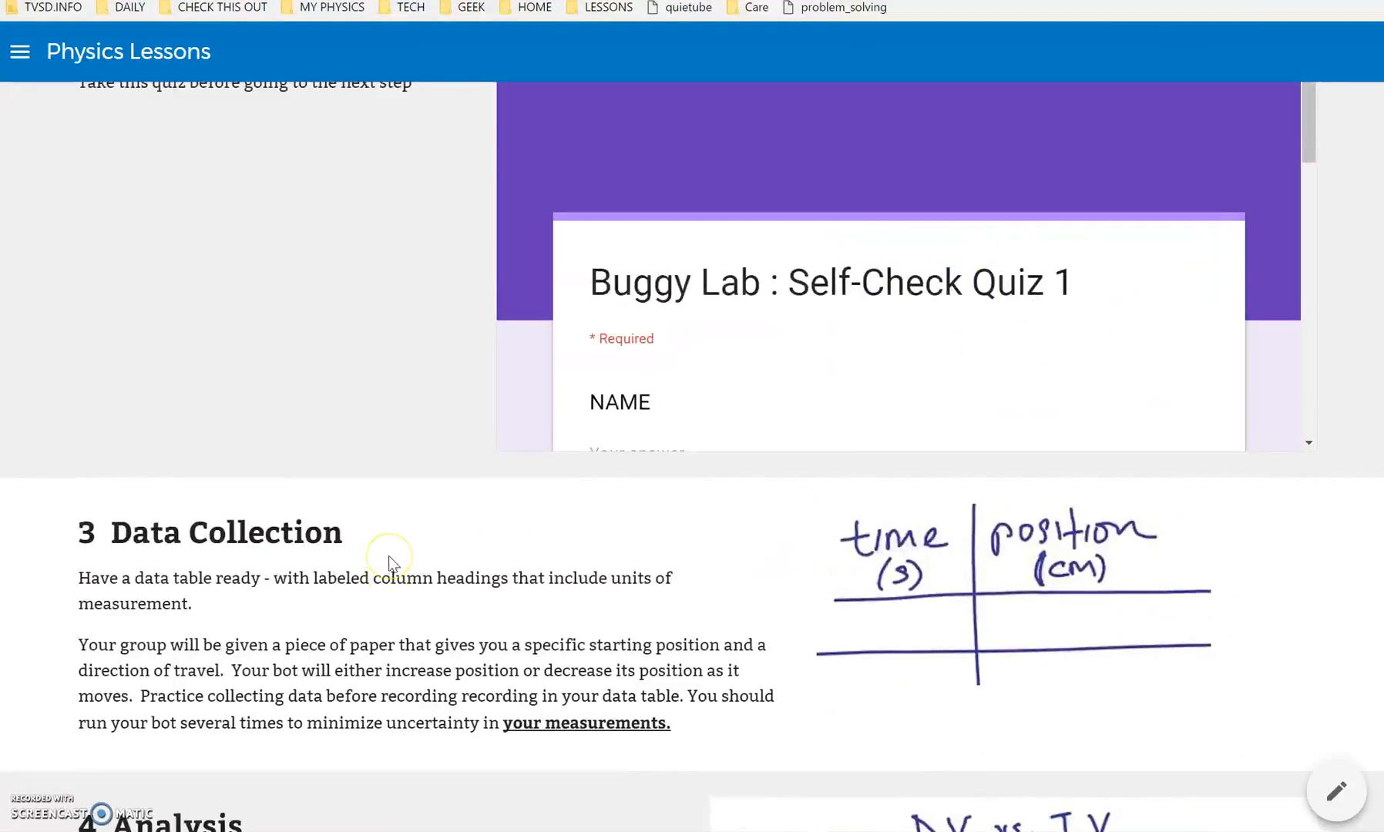
scroll(392, 563, up, 4)
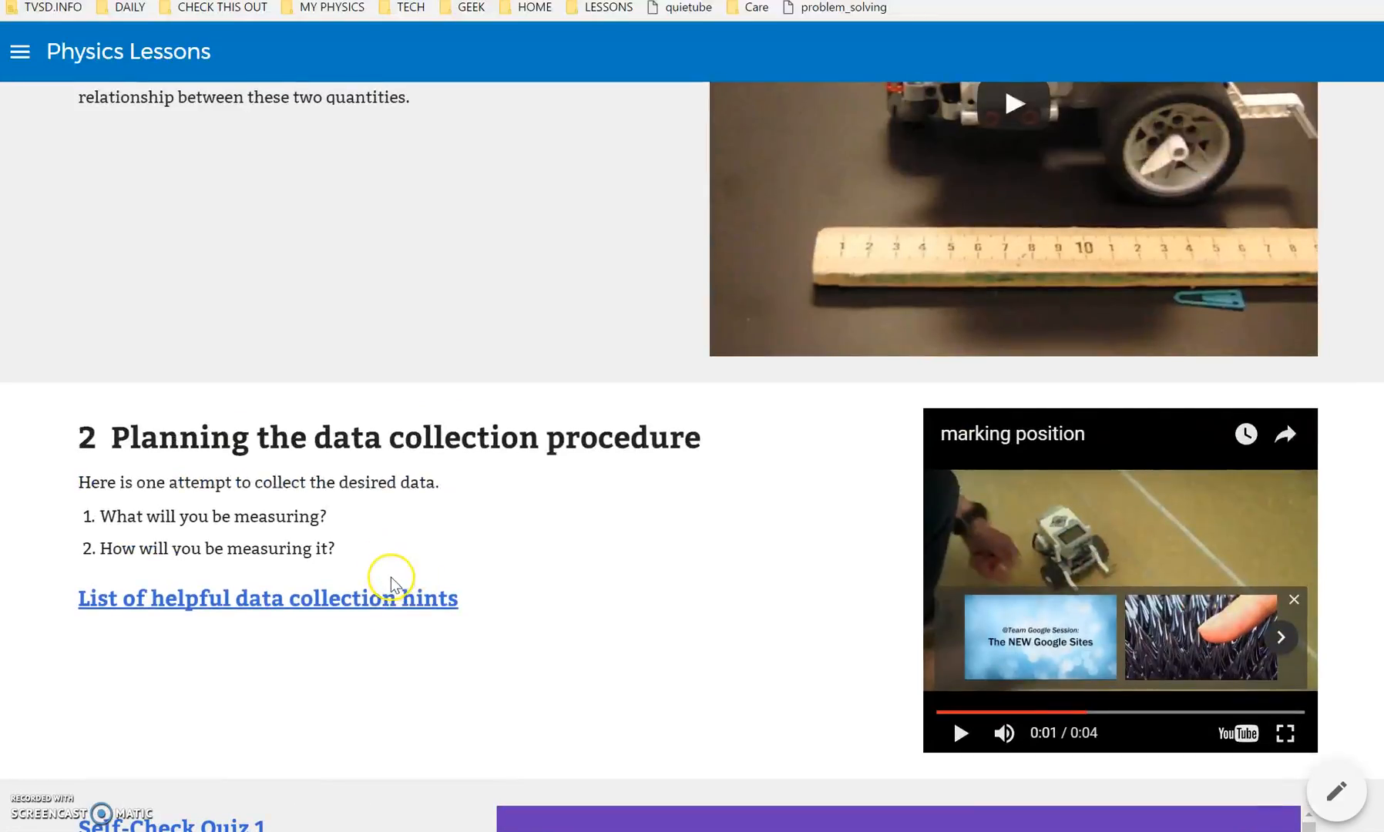
scroll(354, 628, up, 11)
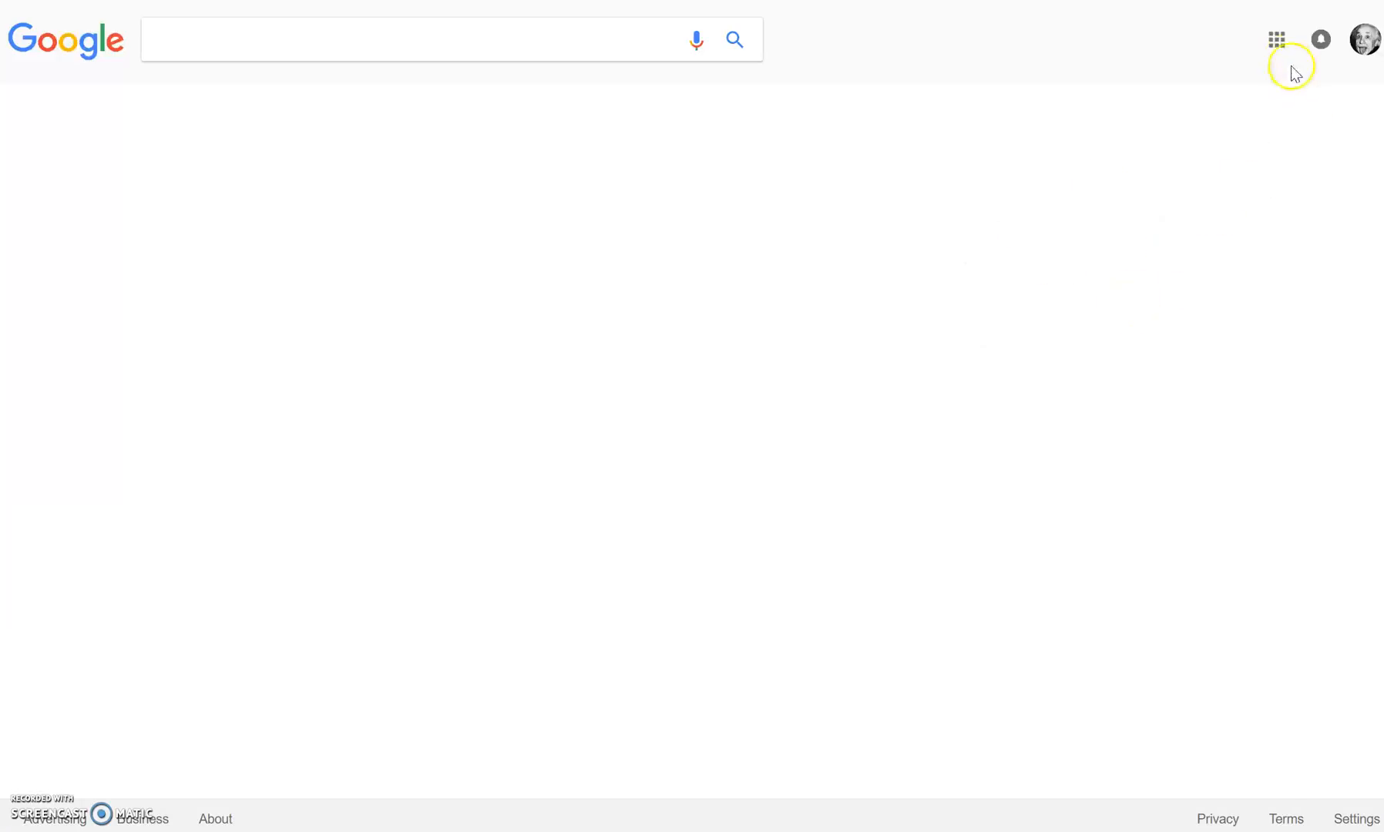
Switch to Google Drive from the Google home page.
click(1277, 43)
click(1272, 256)
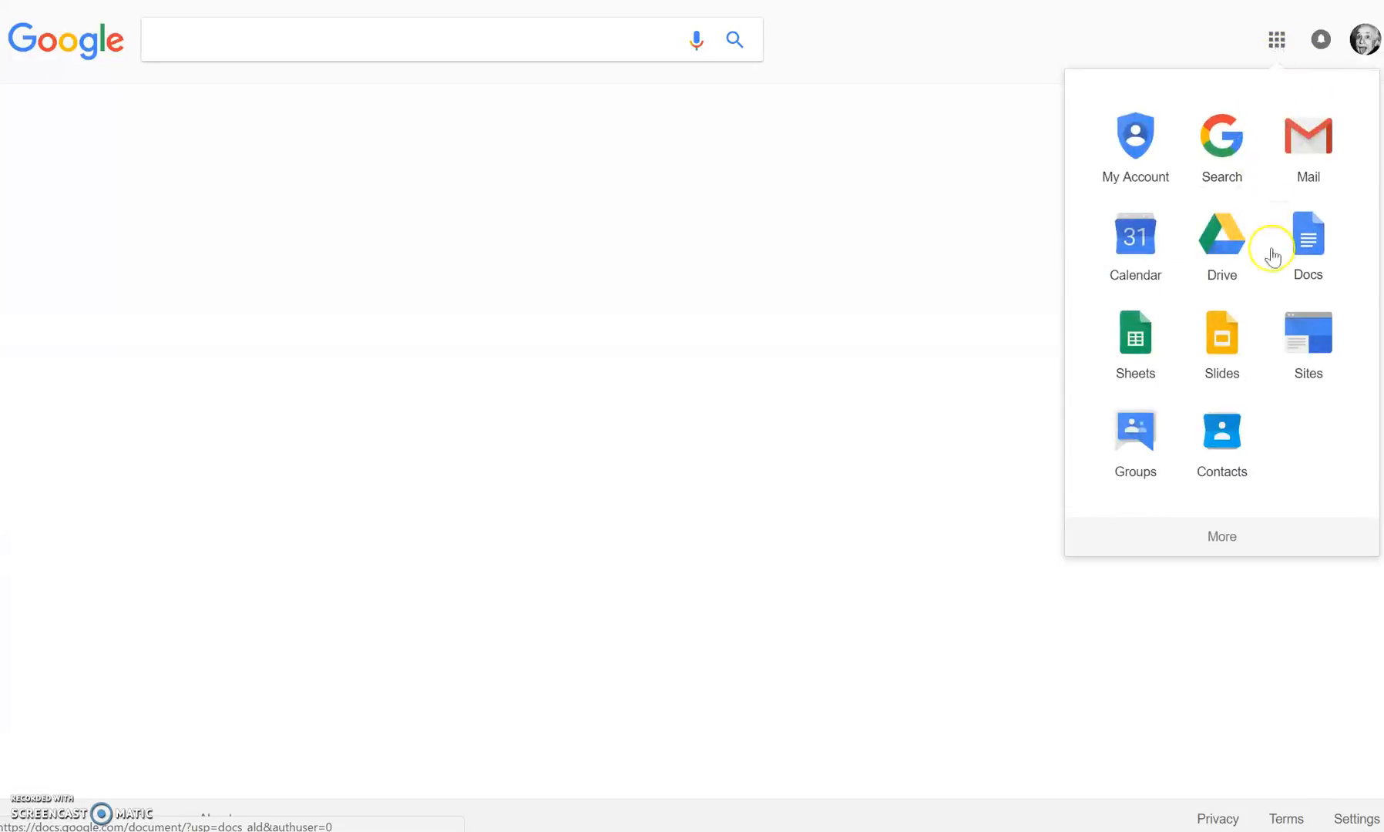
click(1221, 263)
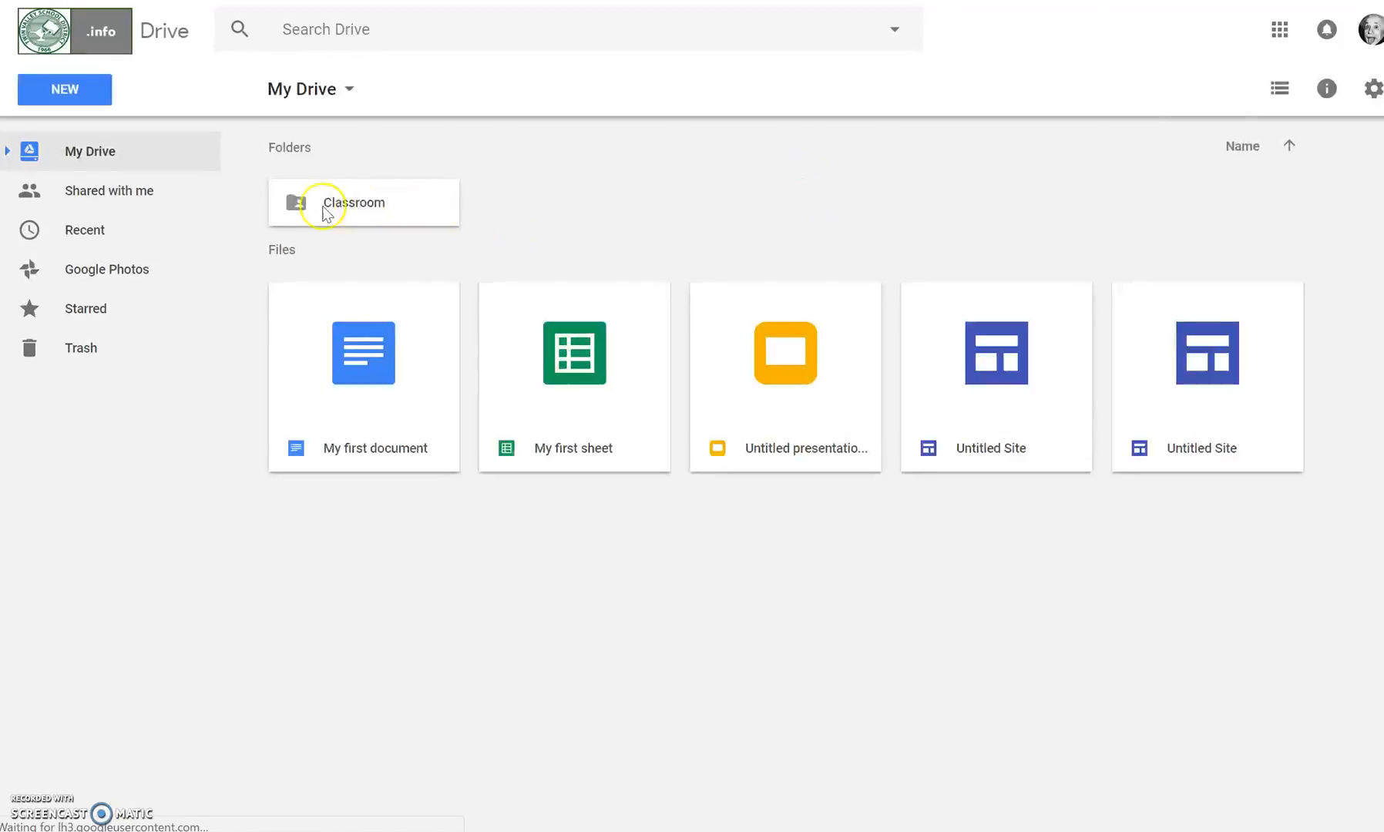
Create a new blank Google Sites website from Drive.
click(66, 85)
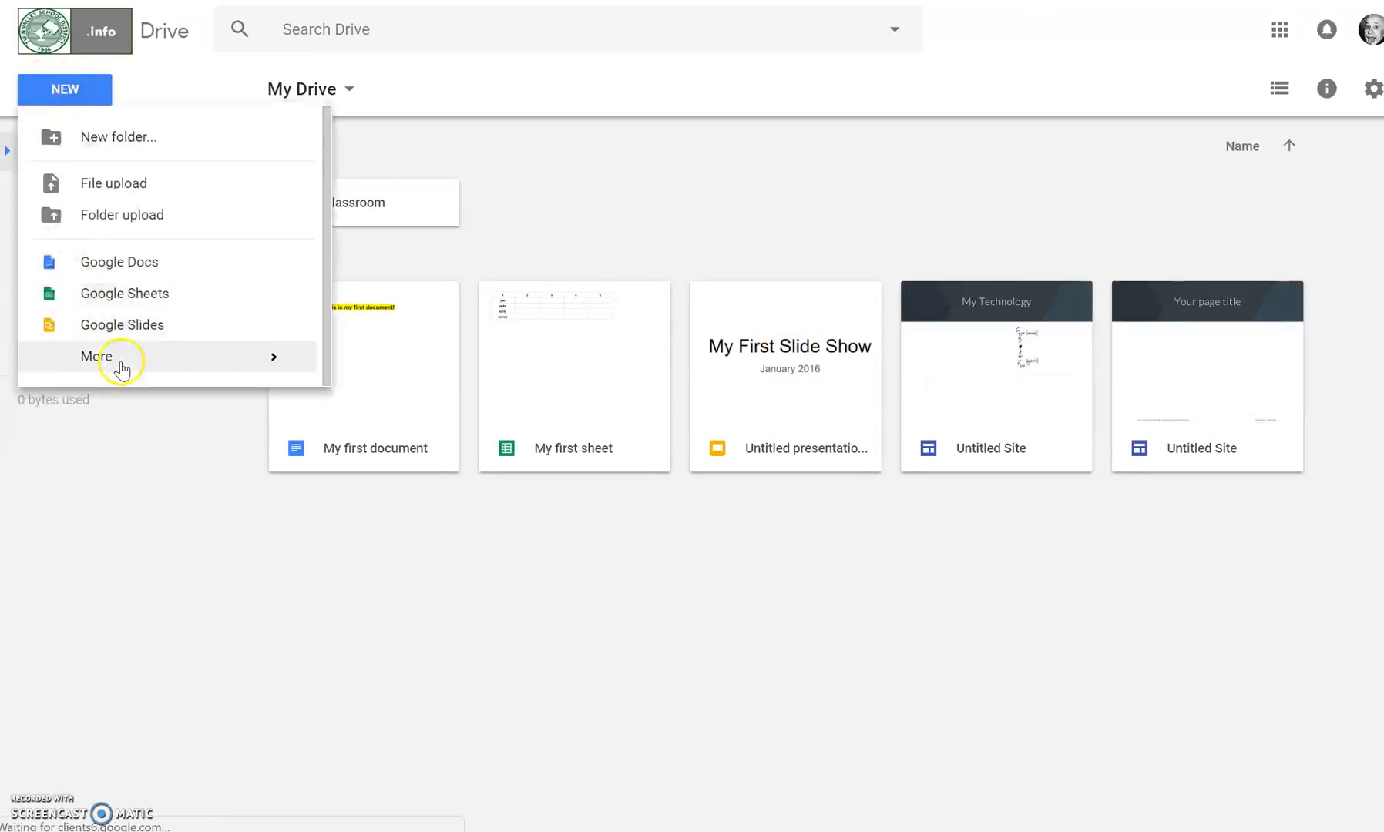
mouse_move(170, 363)
click(371, 402)
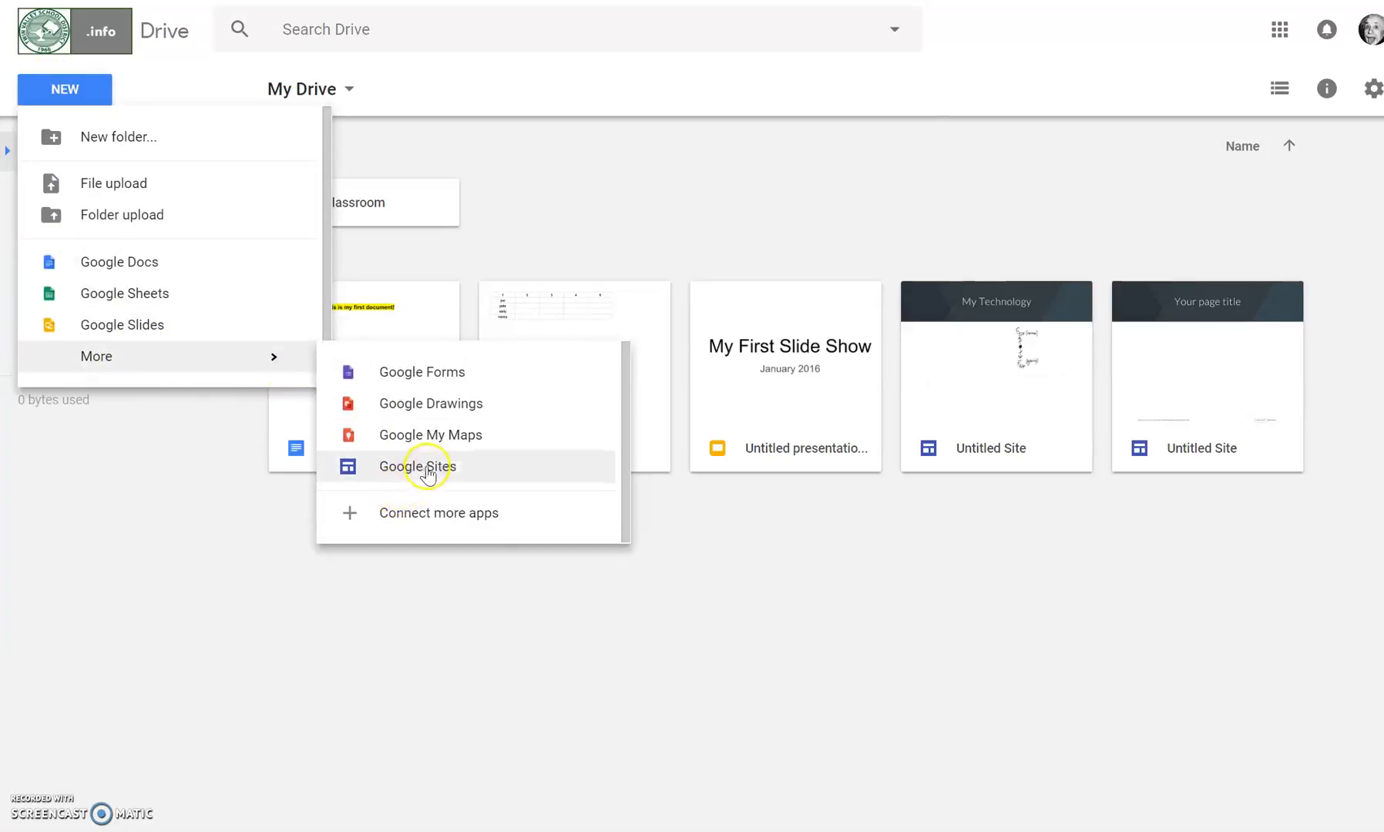
click(427, 469)
click(515, 465)
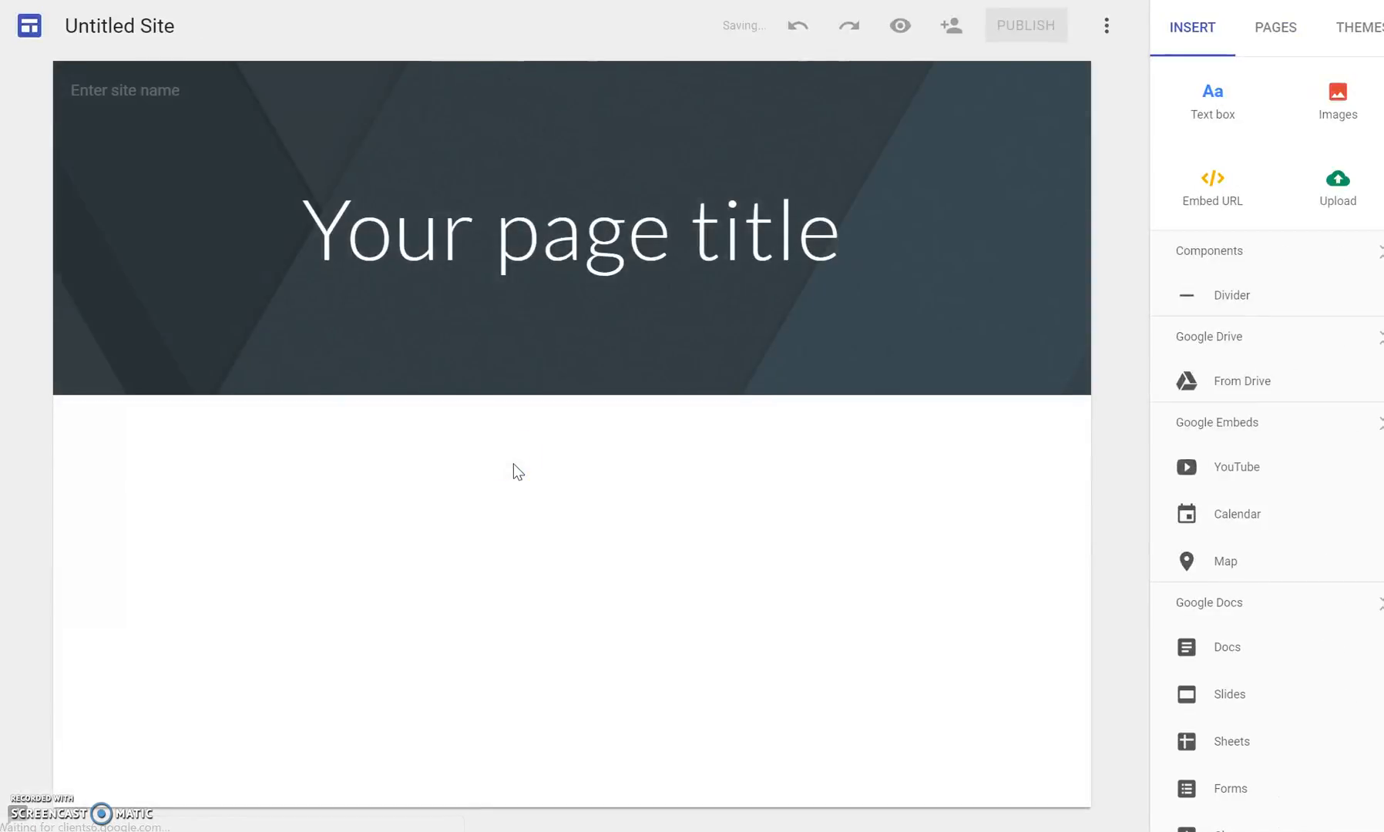
click(510, 392)
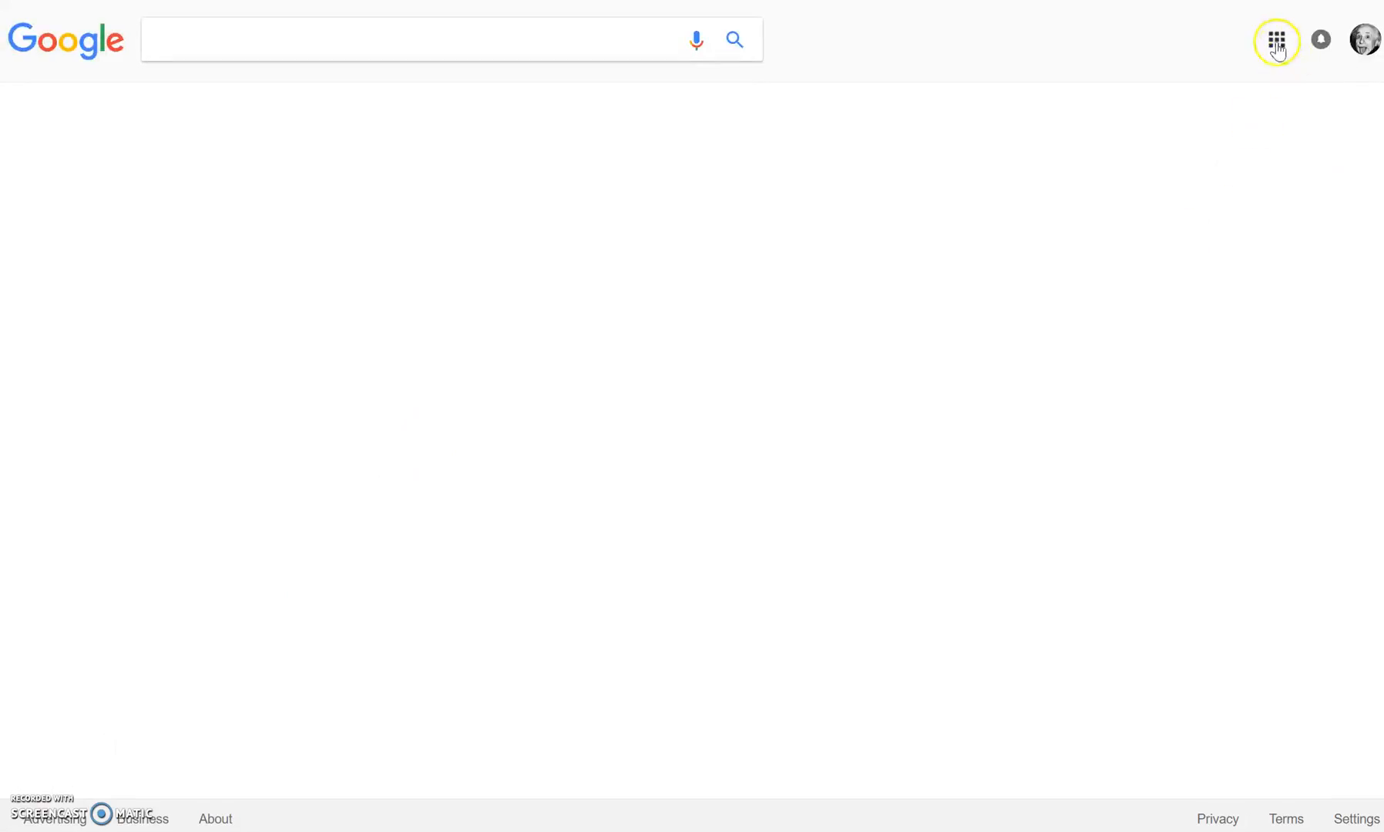
Go from the Google home page through classic Sites to New Google Sites and check the untitled site opened at 9:53 AM.
click(1276, 40)
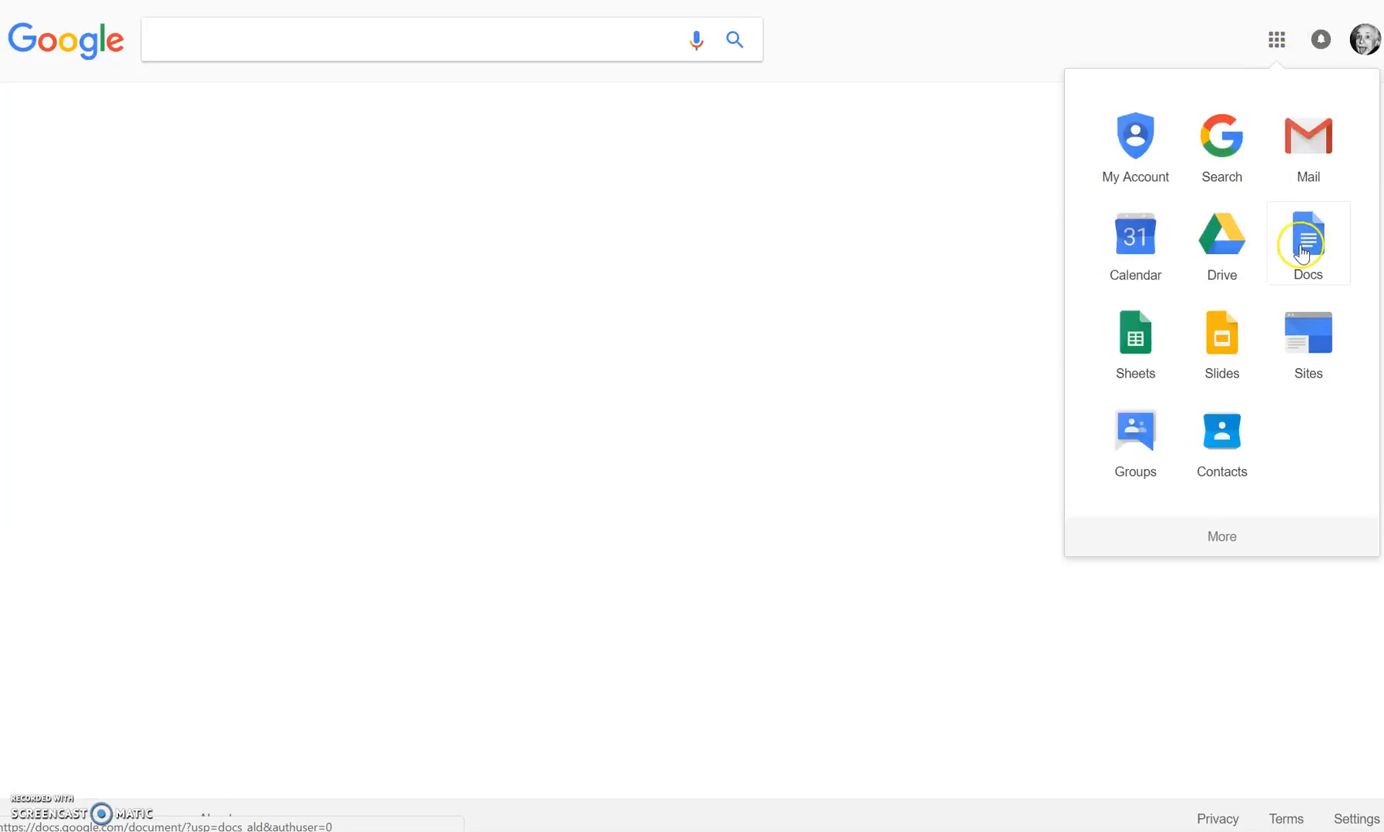
click(1300, 345)
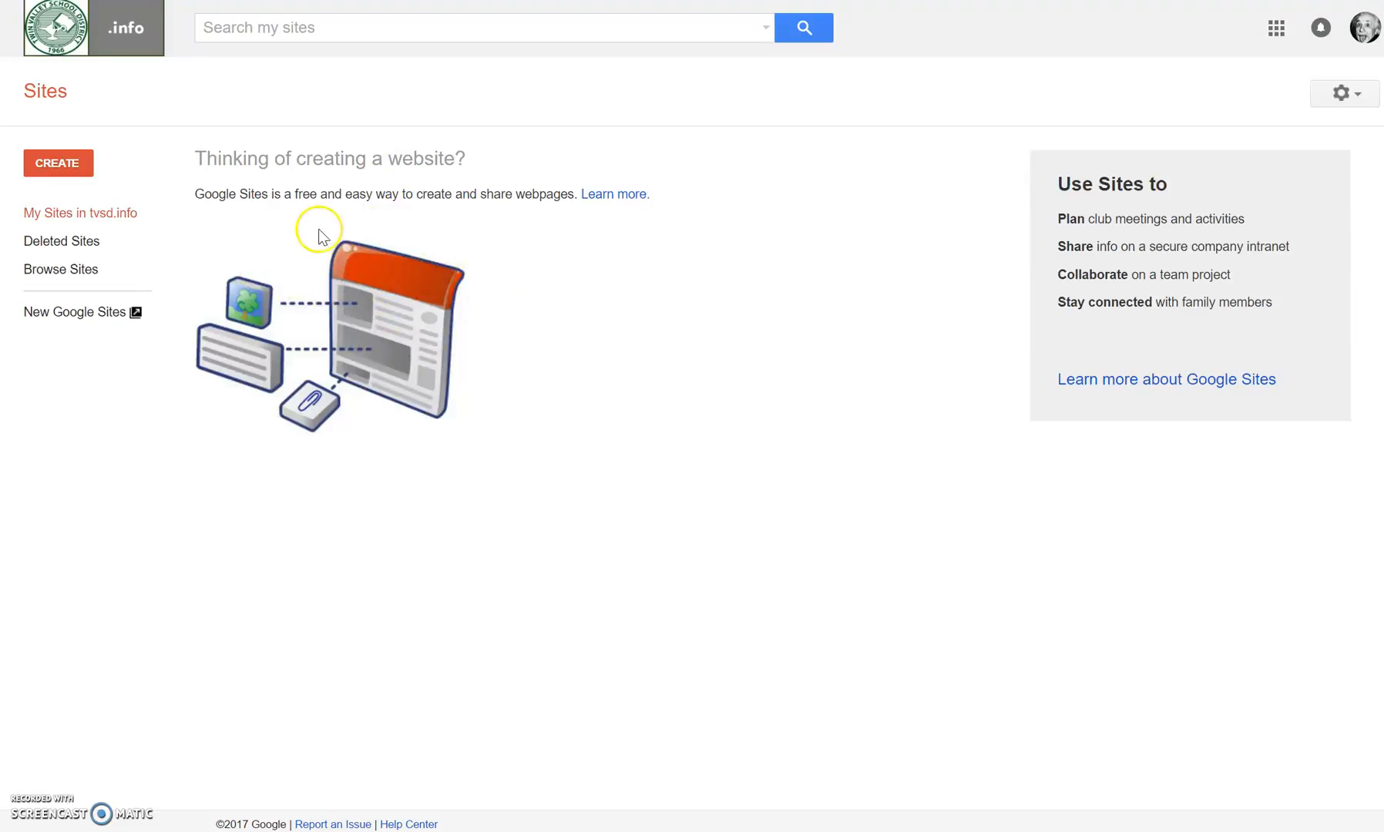
click(79, 318)
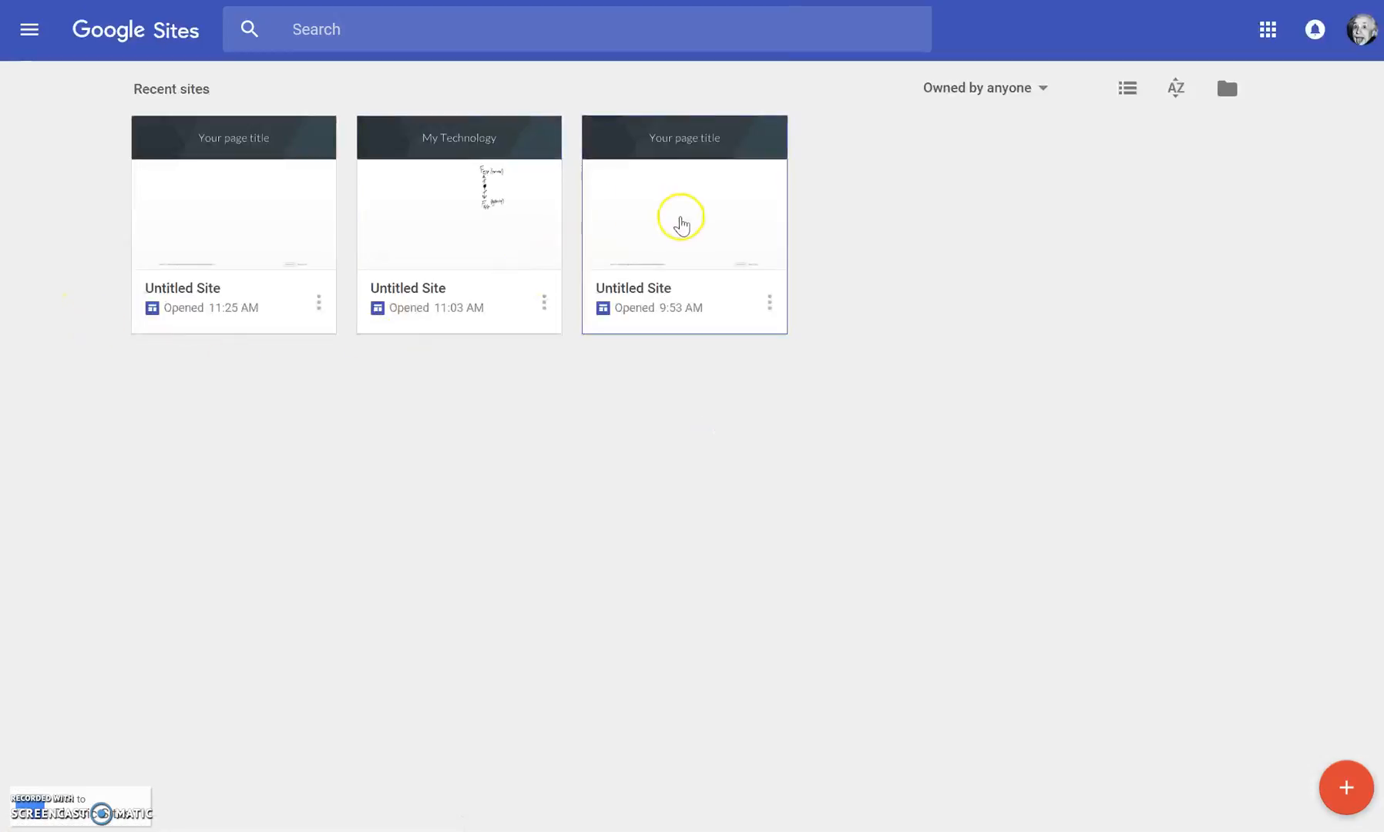
click(706, 215)
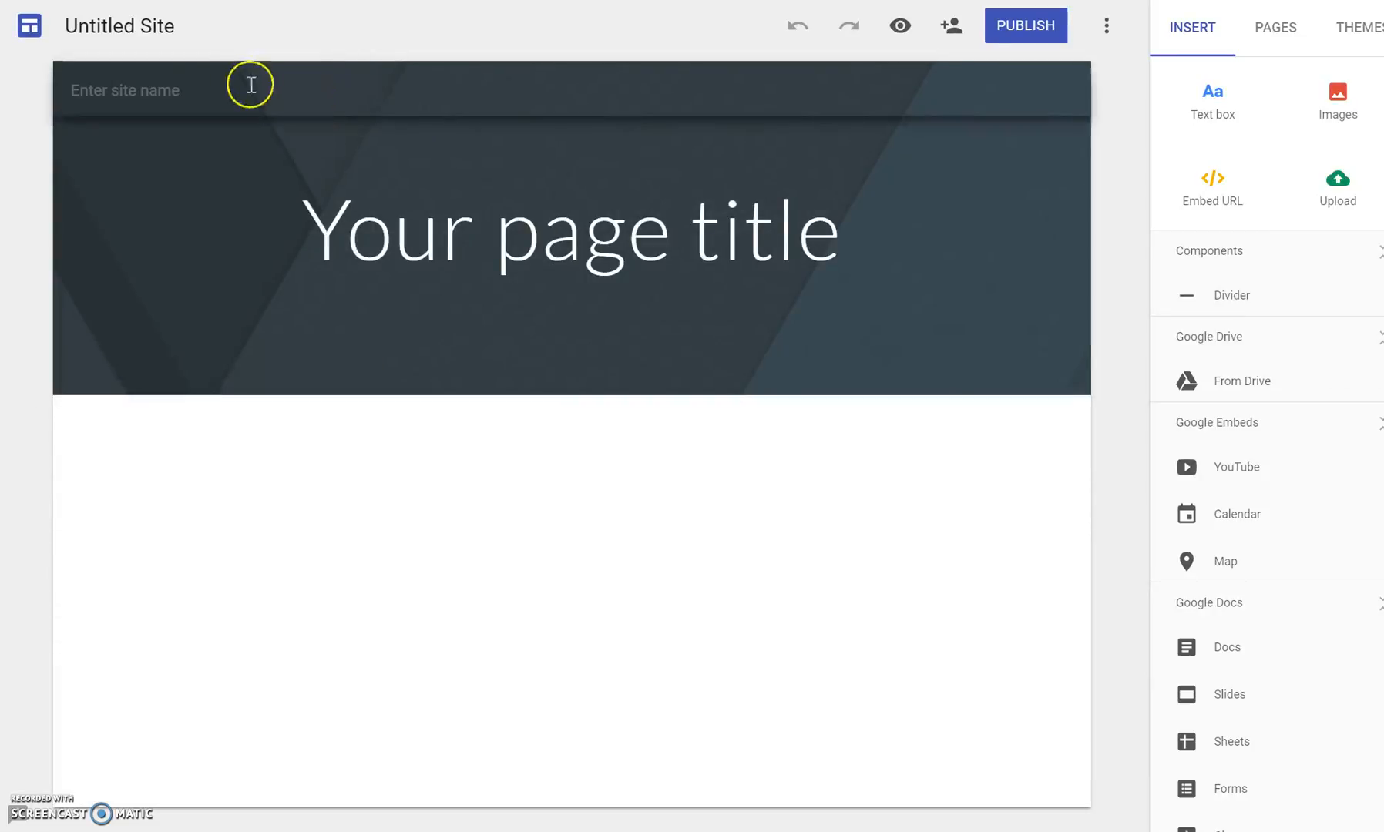
click(27, 29)
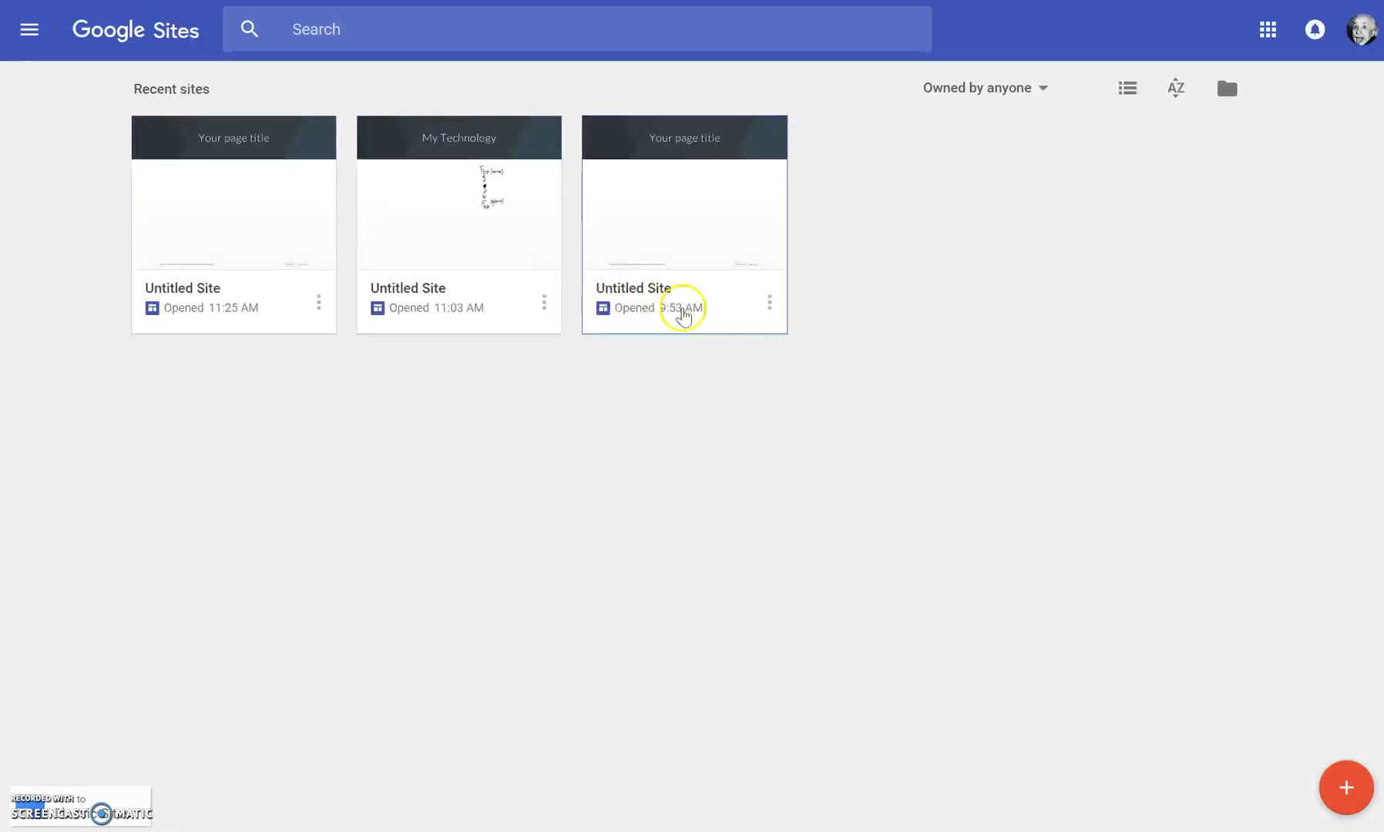
Remove the untitled site opened at 9:53 AM and the one with the "My Technology" page title from the recent sites.
click(769, 306)
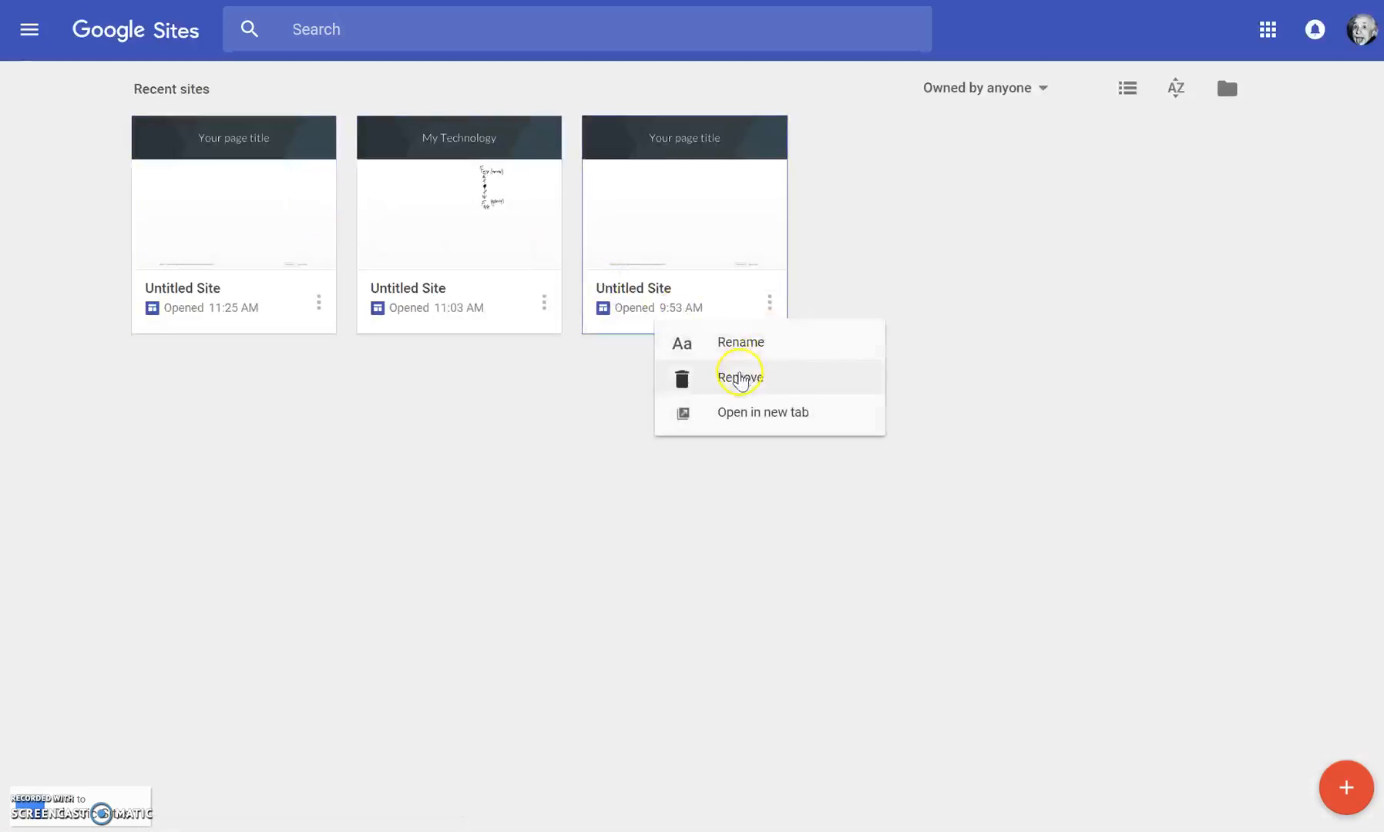
click(743, 376)
click(545, 307)
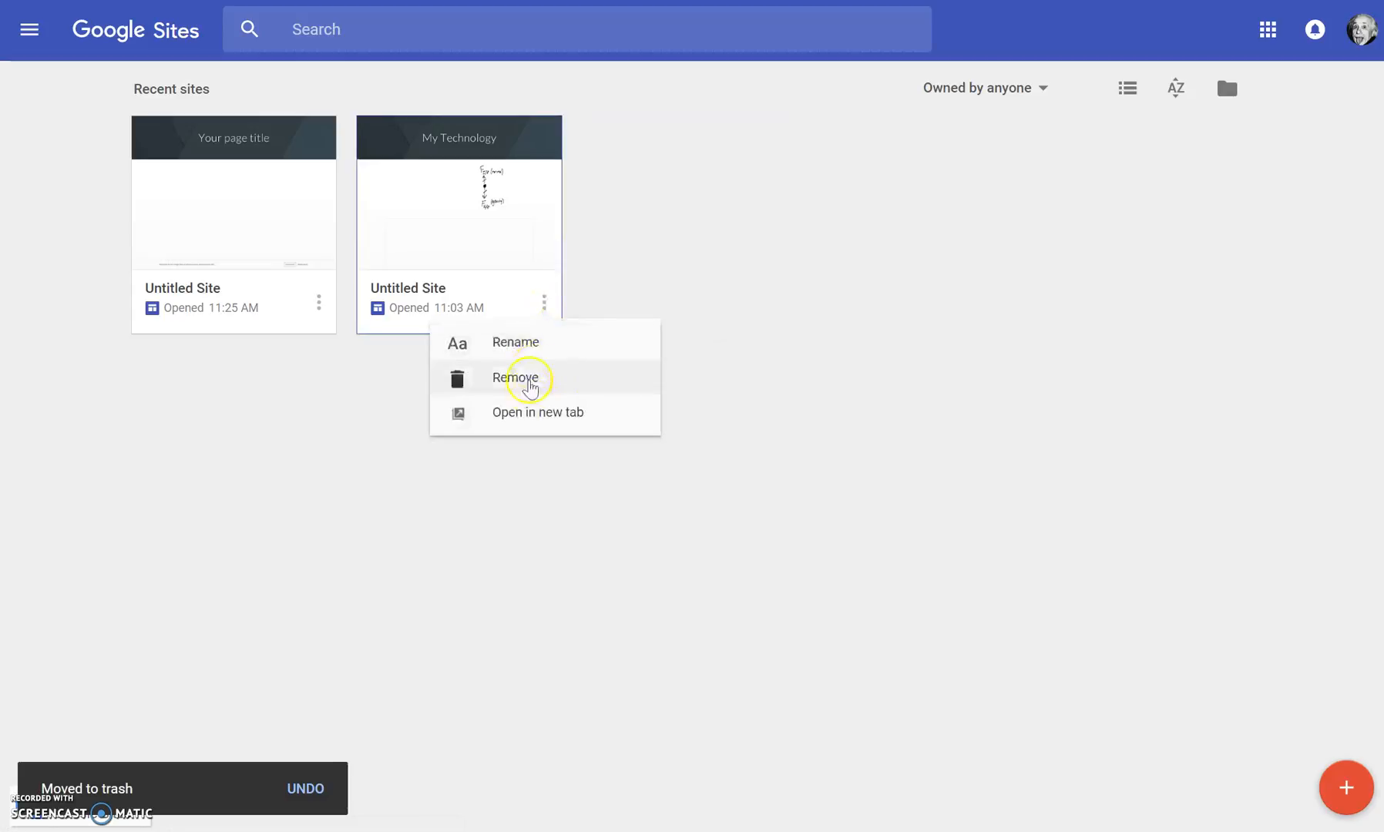
click(534, 385)
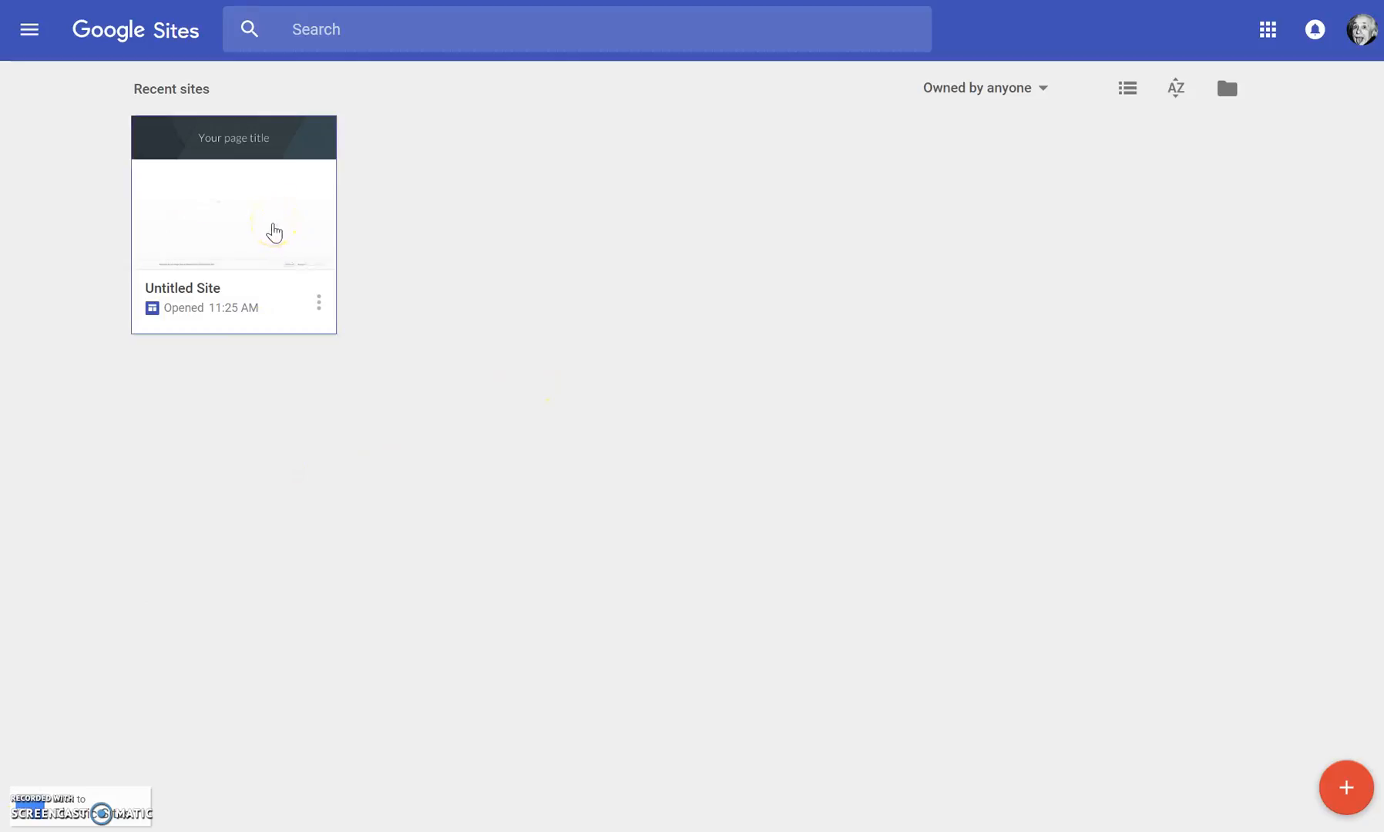
Create a new blank site and insert a normal-text text box reading "The first text box".
click(1345, 786)
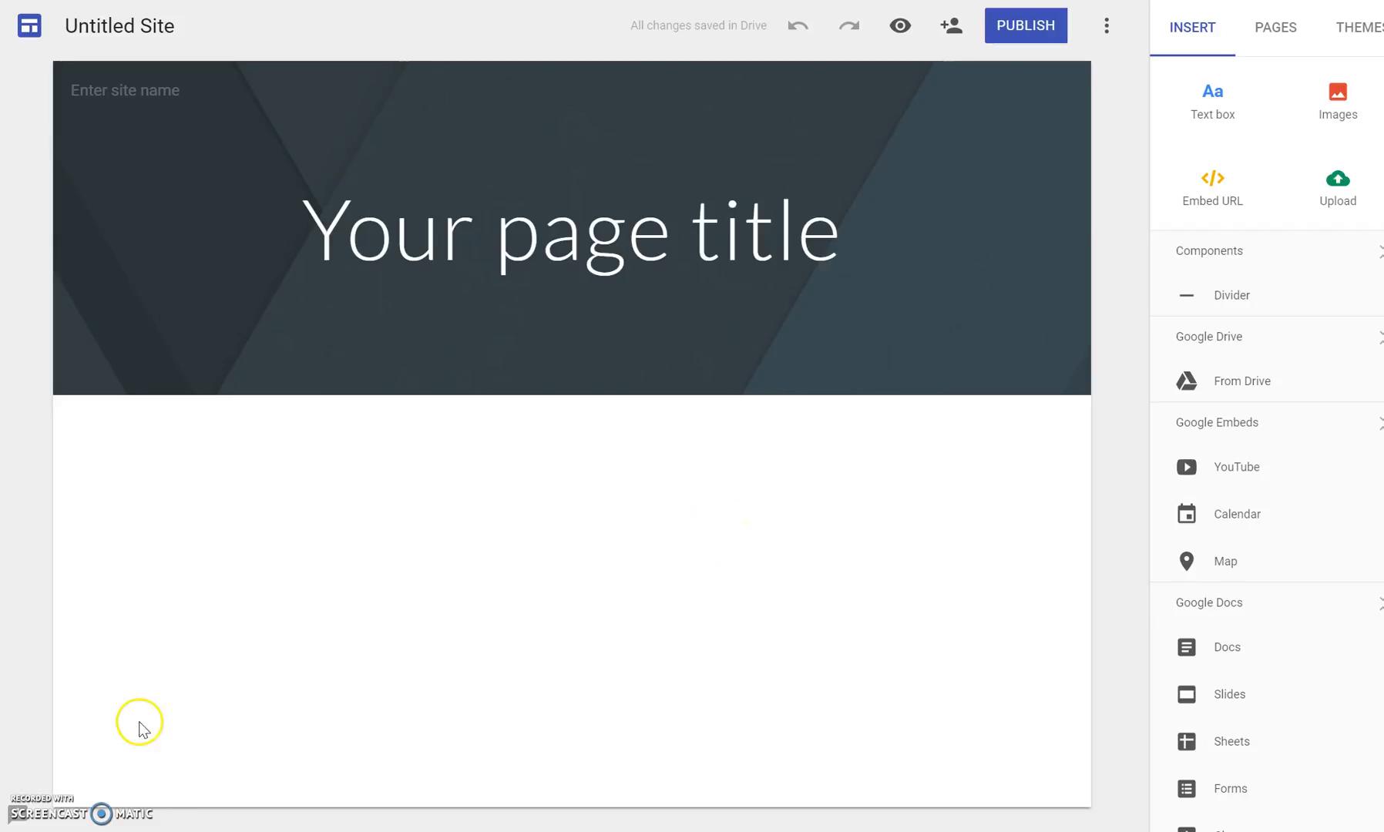
click(1213, 112)
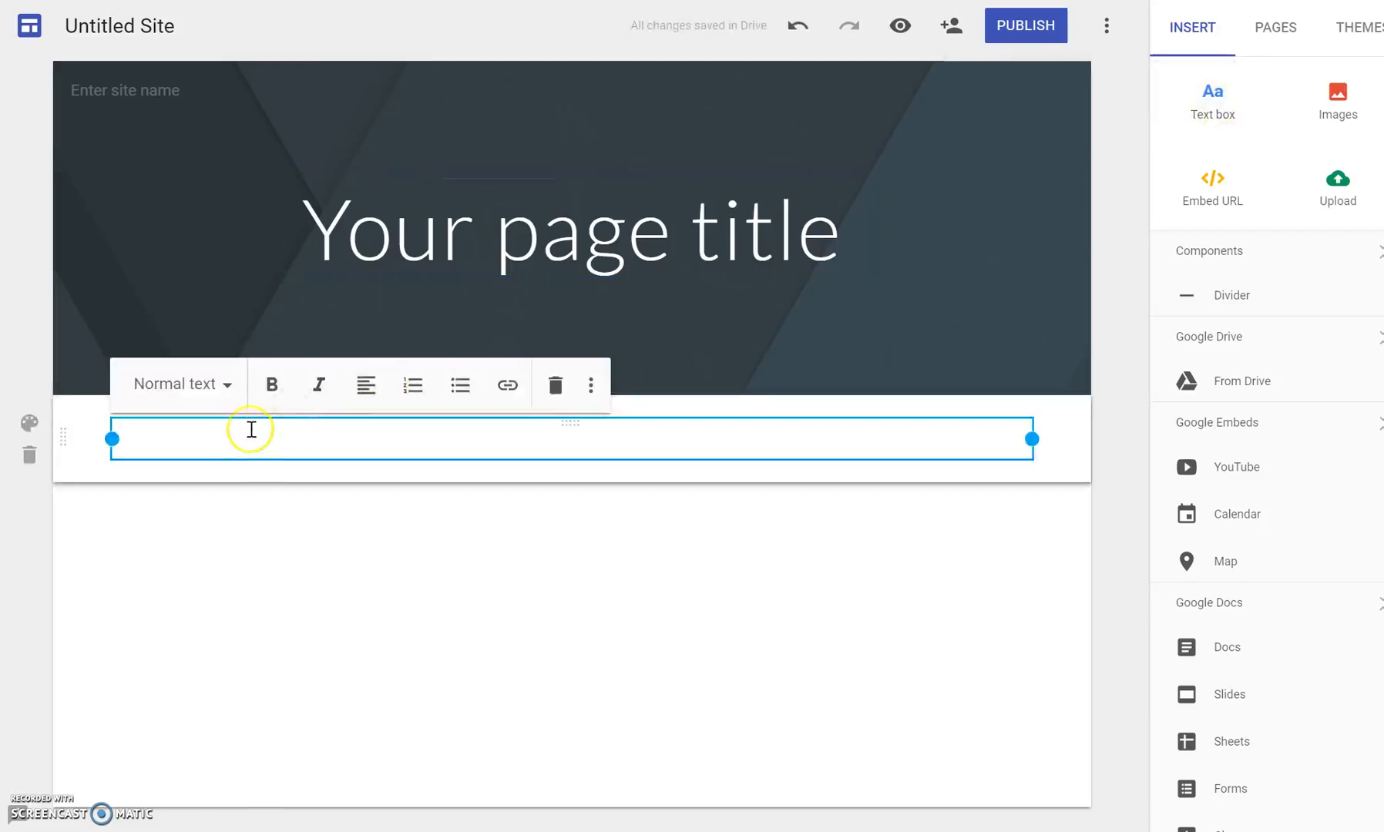
click(205, 390)
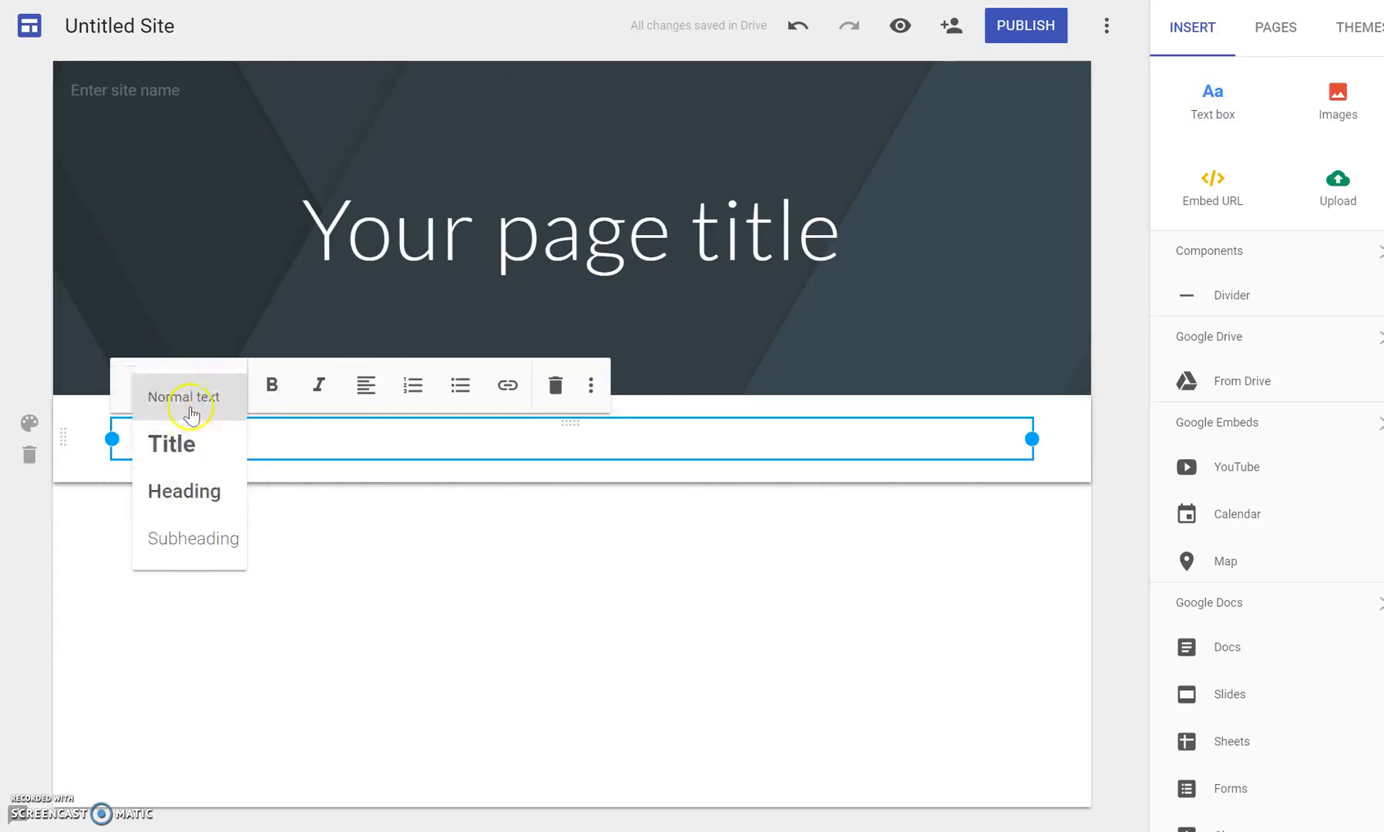
click(294, 595)
click(188, 437)
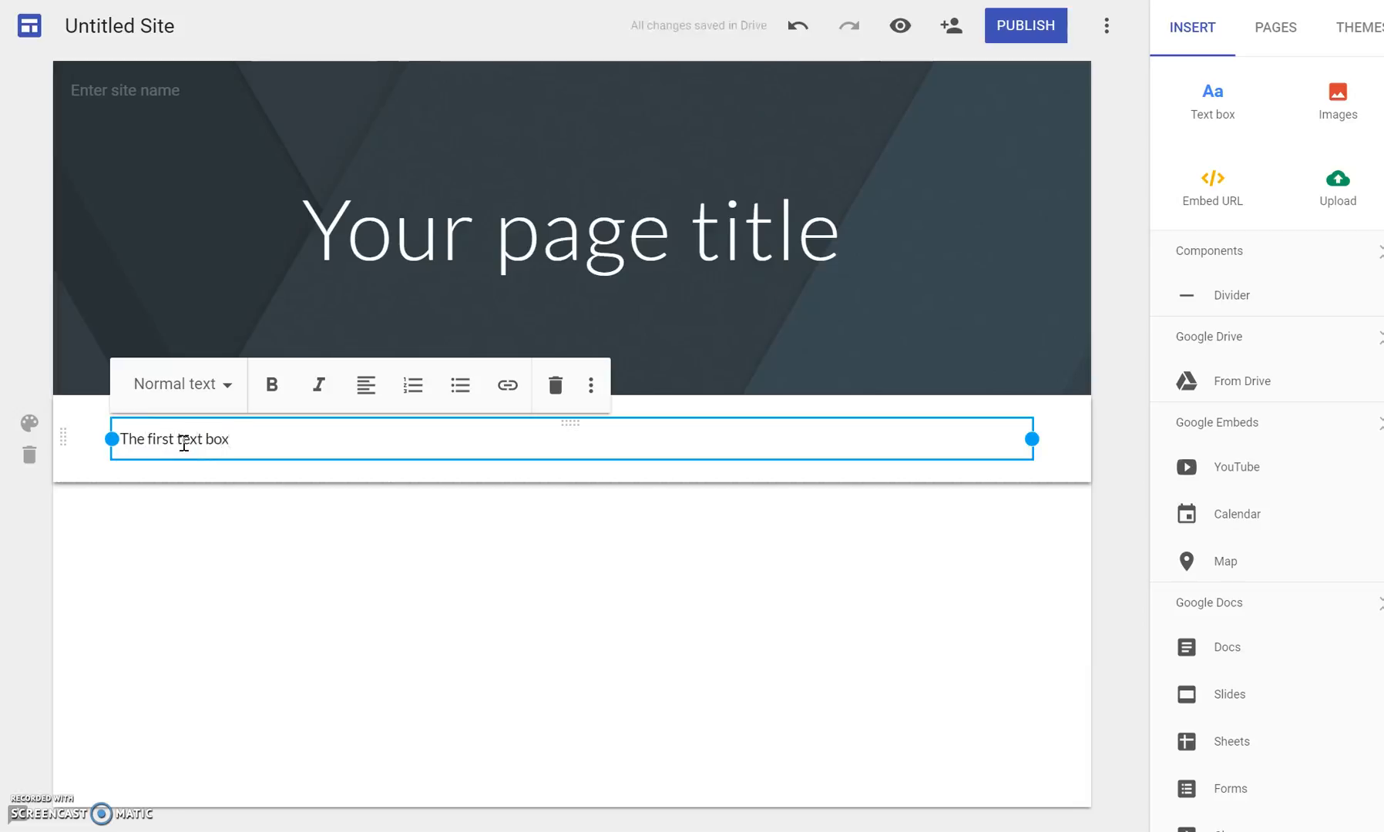
Set the text style of the text box "The first text box" to Title.
click(202, 387)
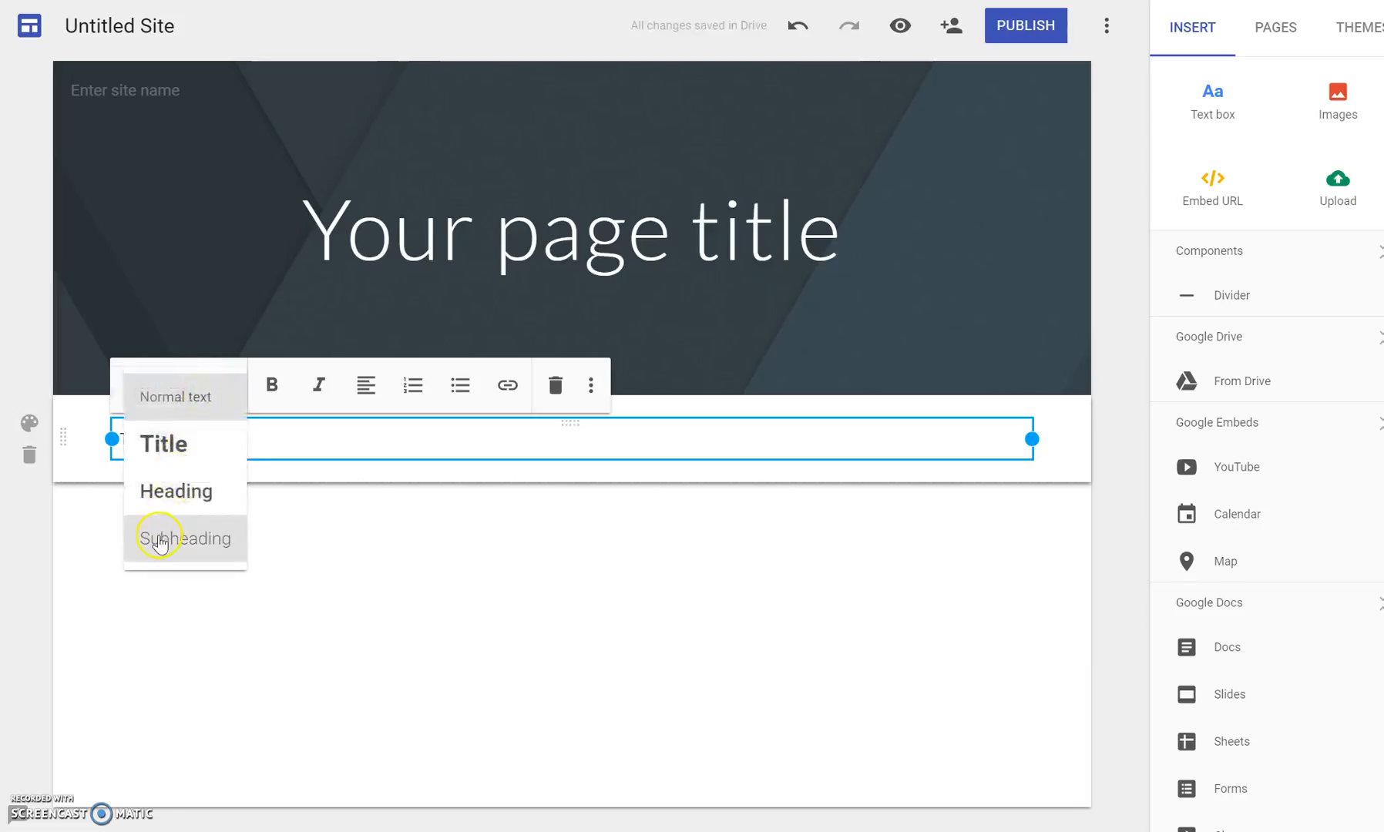
click(158, 538)
click(228, 387)
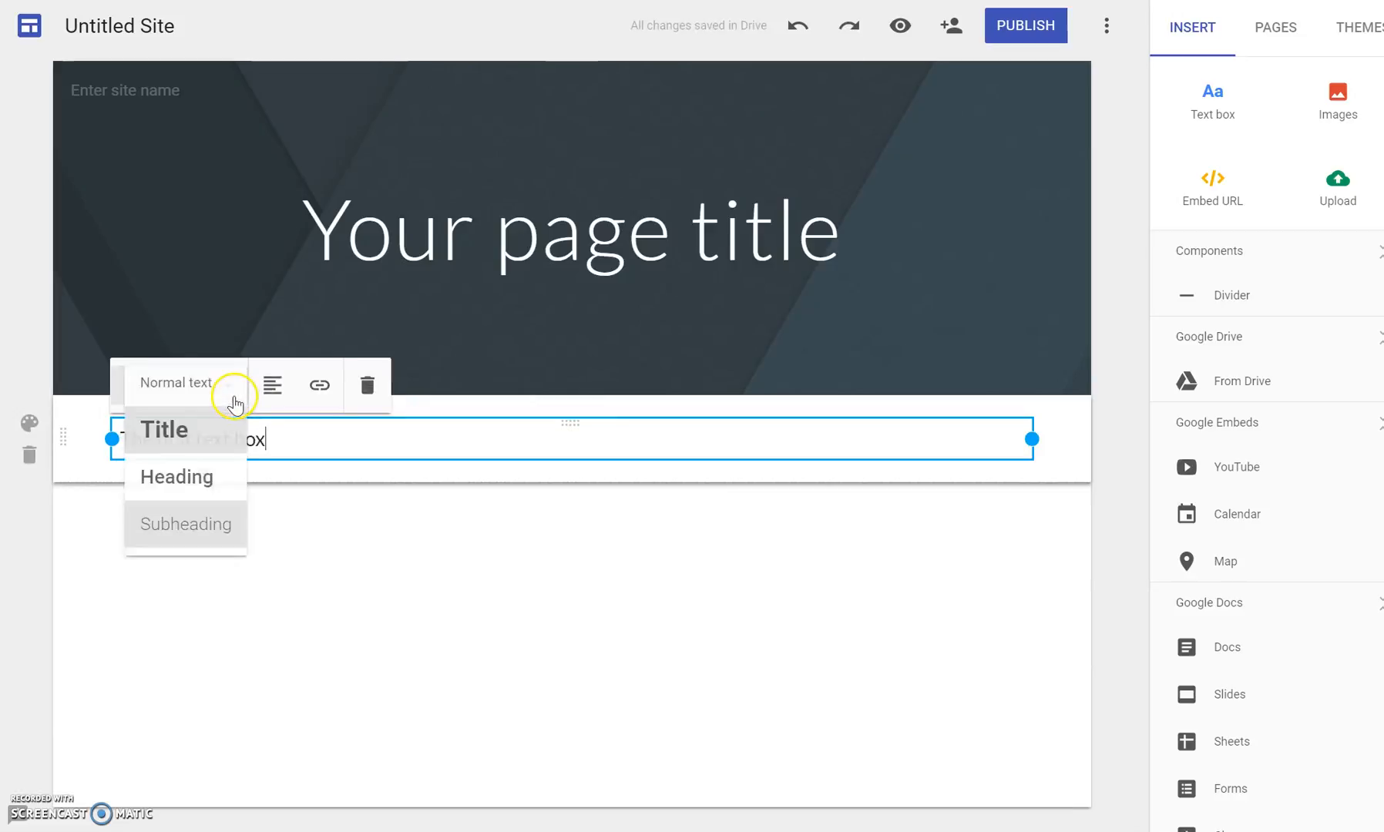
click(219, 461)
click(355, 544)
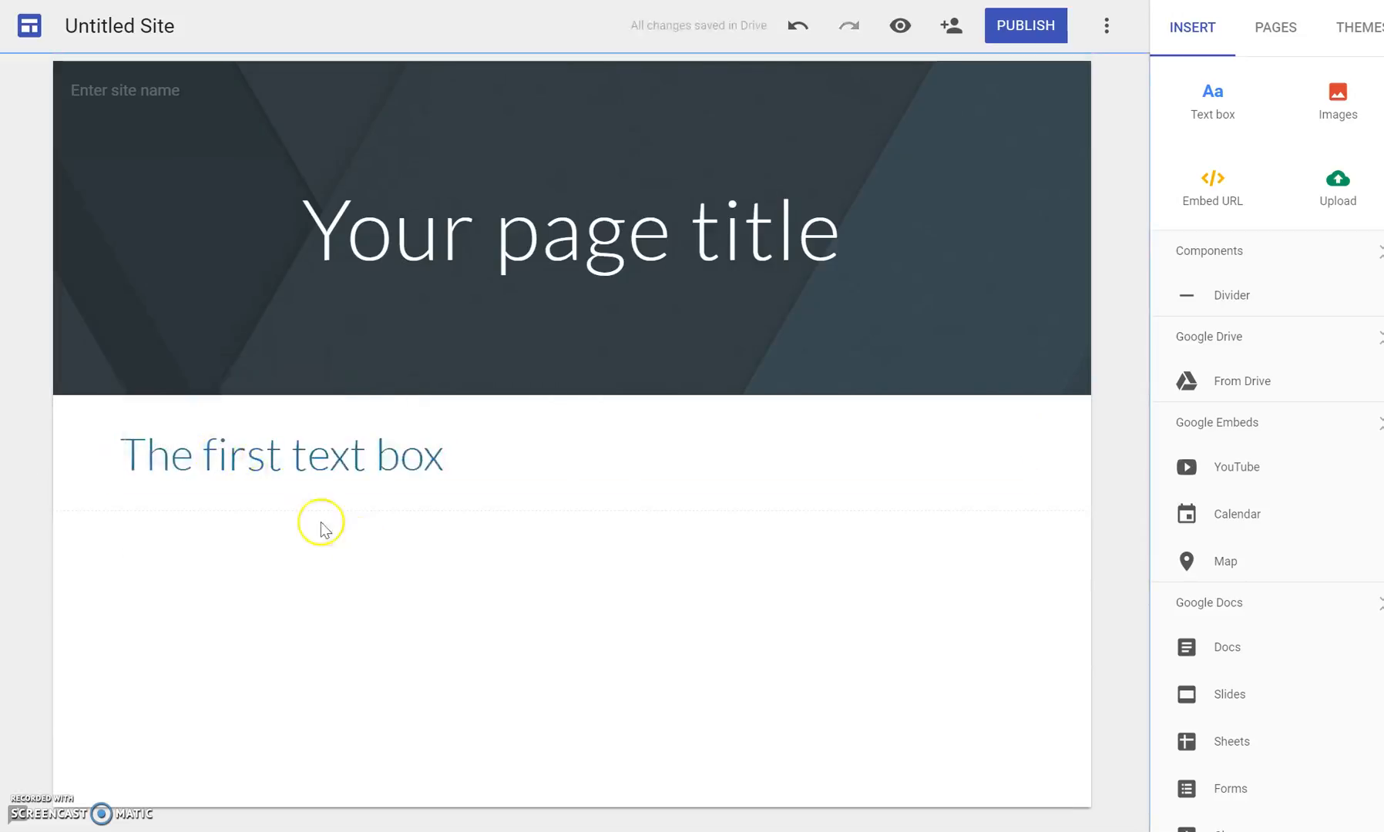
Center-align the title text "The first text box" in its box.
click(463, 460)
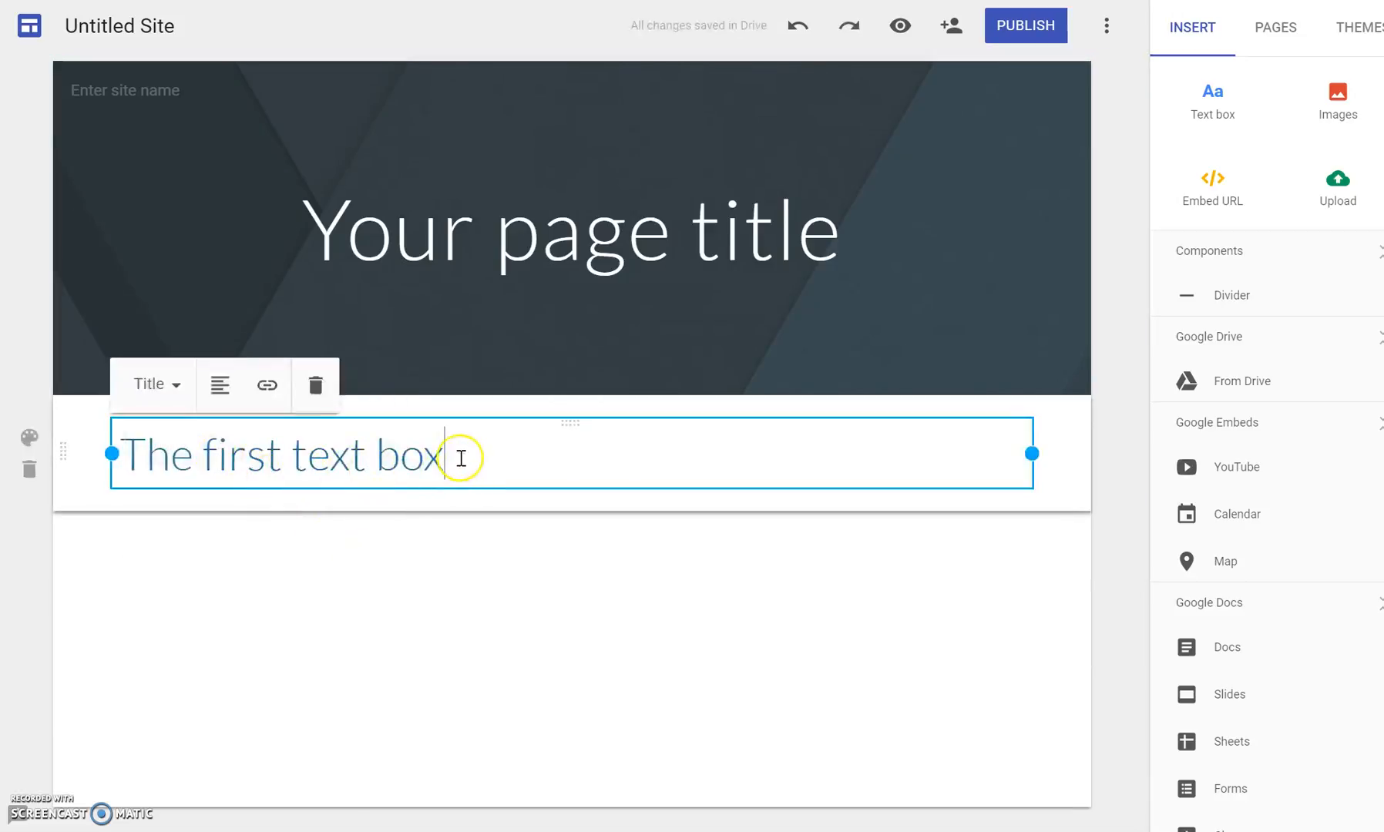
drag(479, 466, 145, 451)
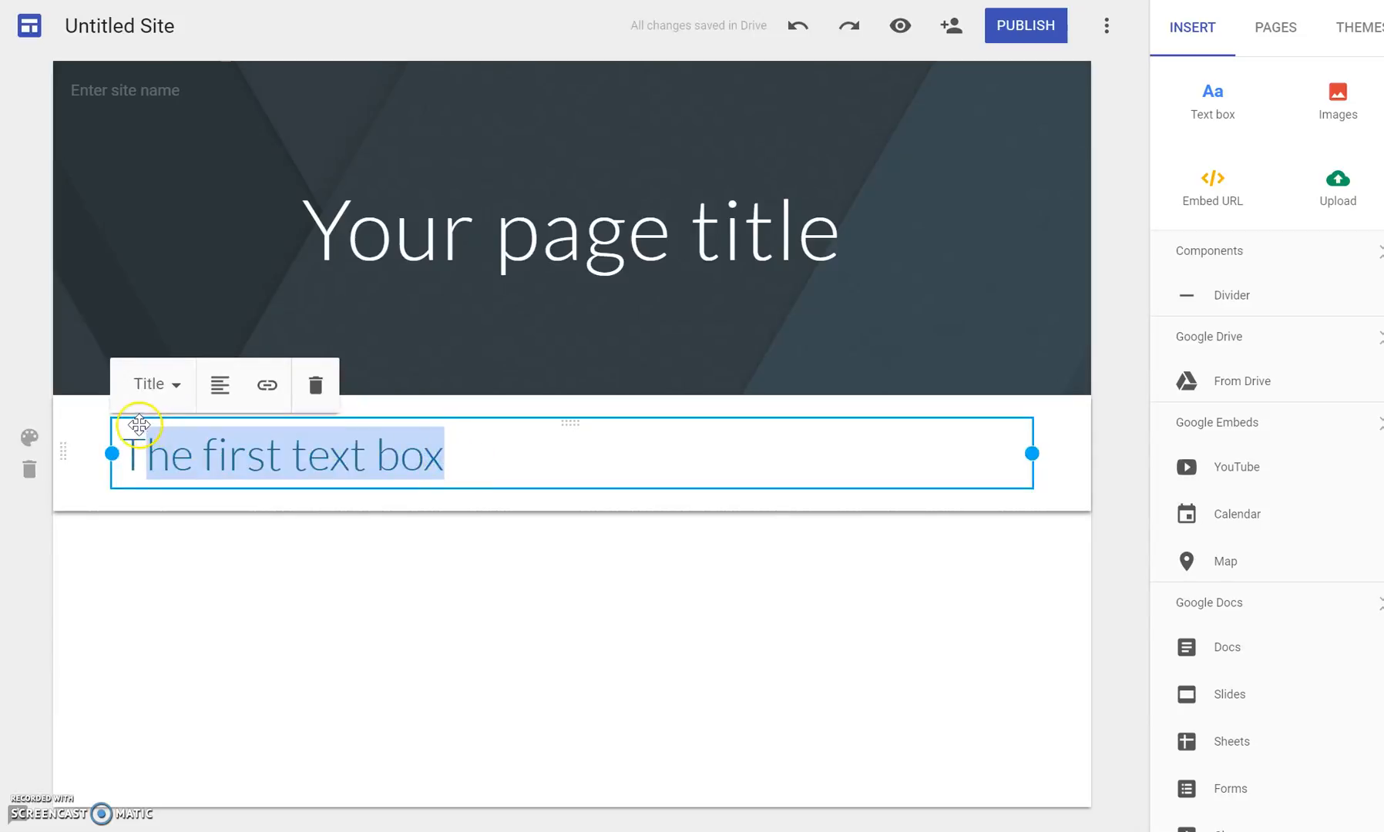
click(220, 385)
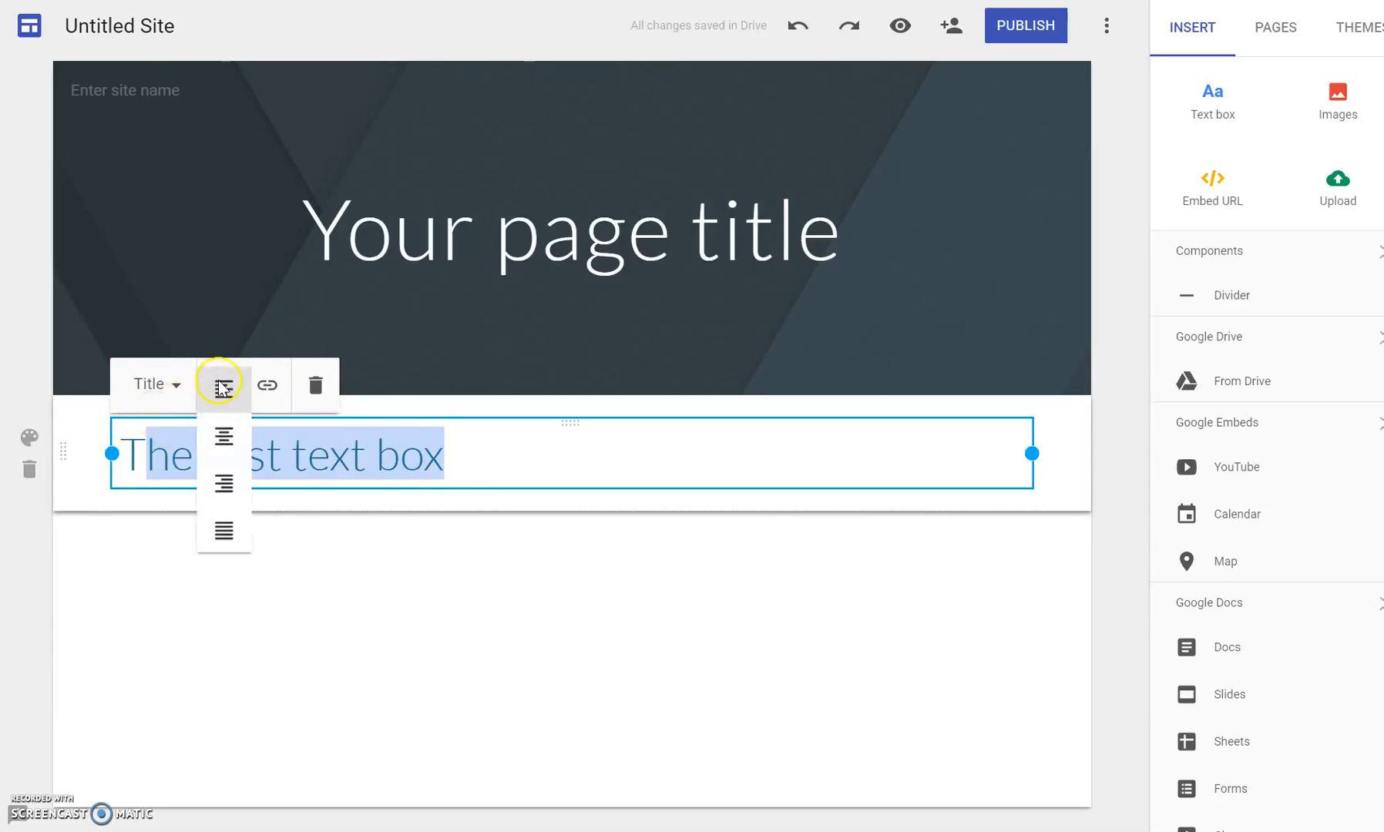
click(224, 440)
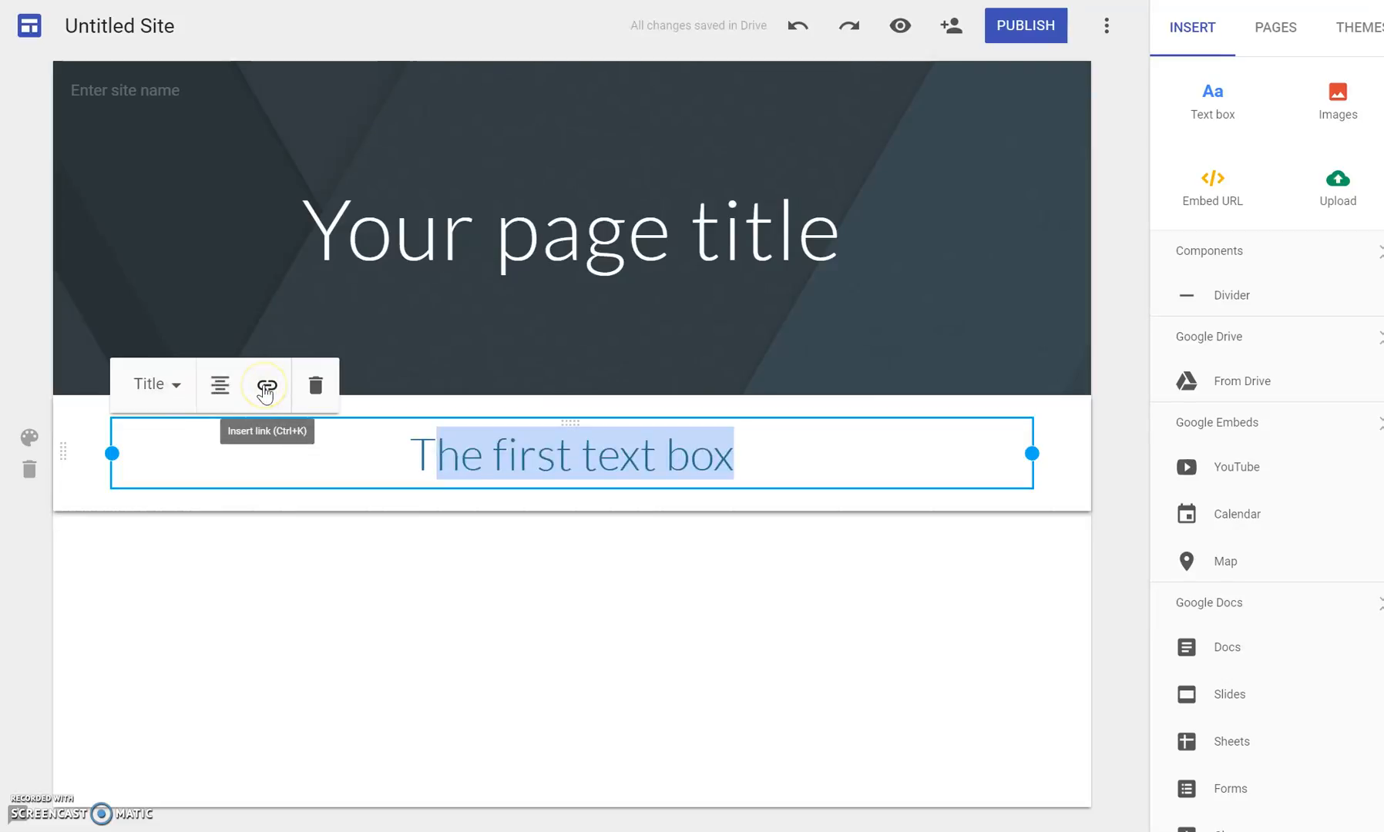
View the link options for the whole text "The first text box" without adding a link.
click(406, 449)
drag(409, 454, 752, 455)
click(267, 385)
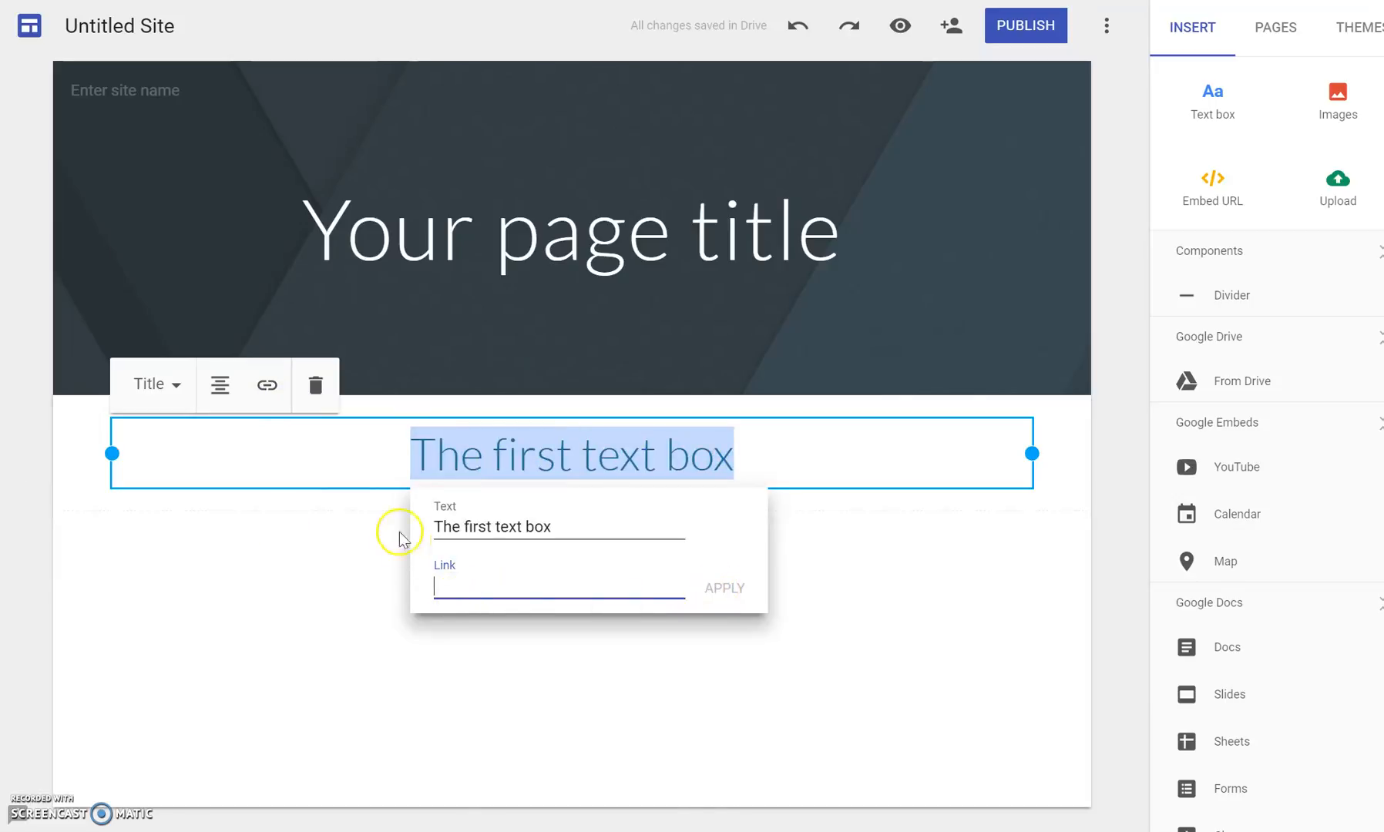
click(239, 575)
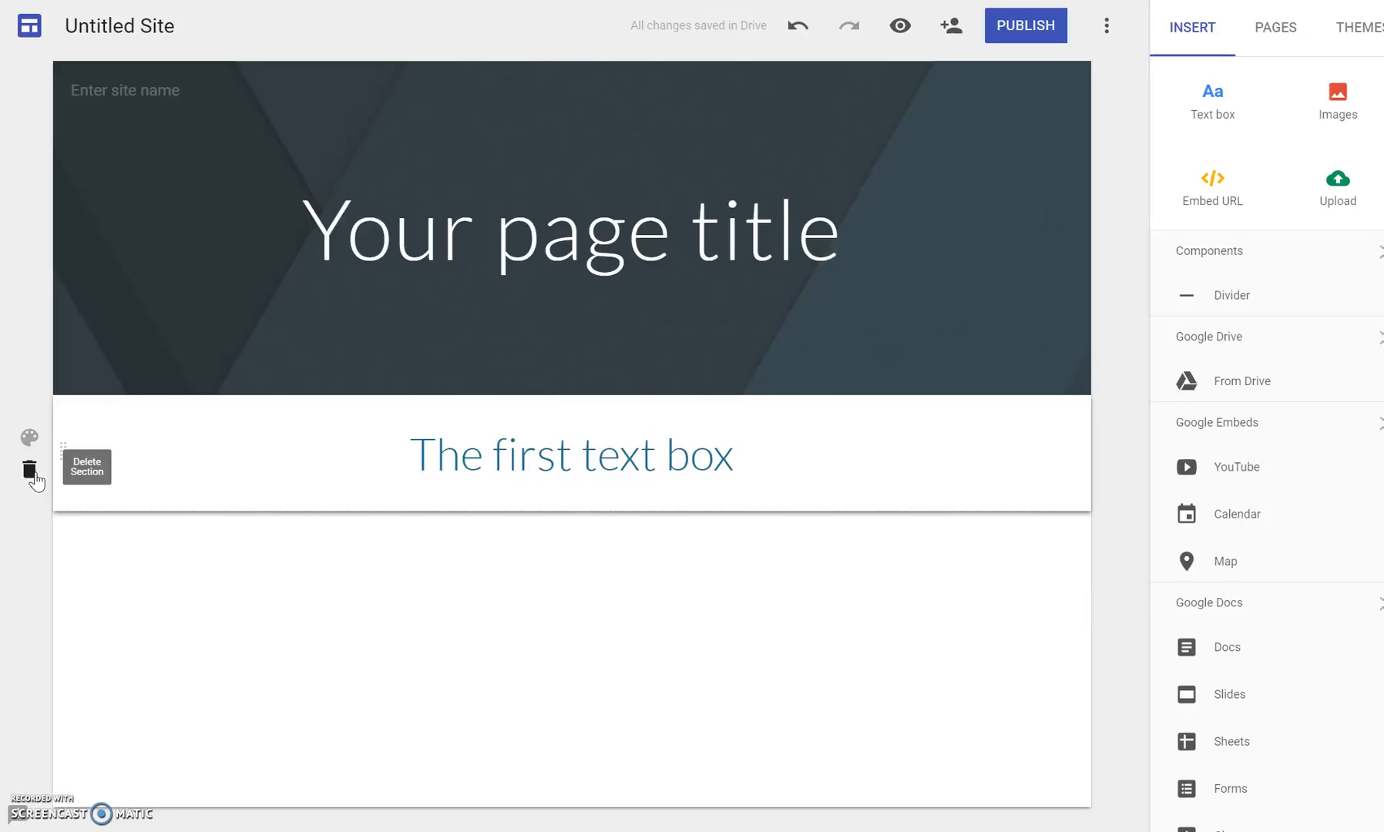
Set the style of the section containing "The first text box" to Emphasis 1, and check the image background option.
click(29, 437)
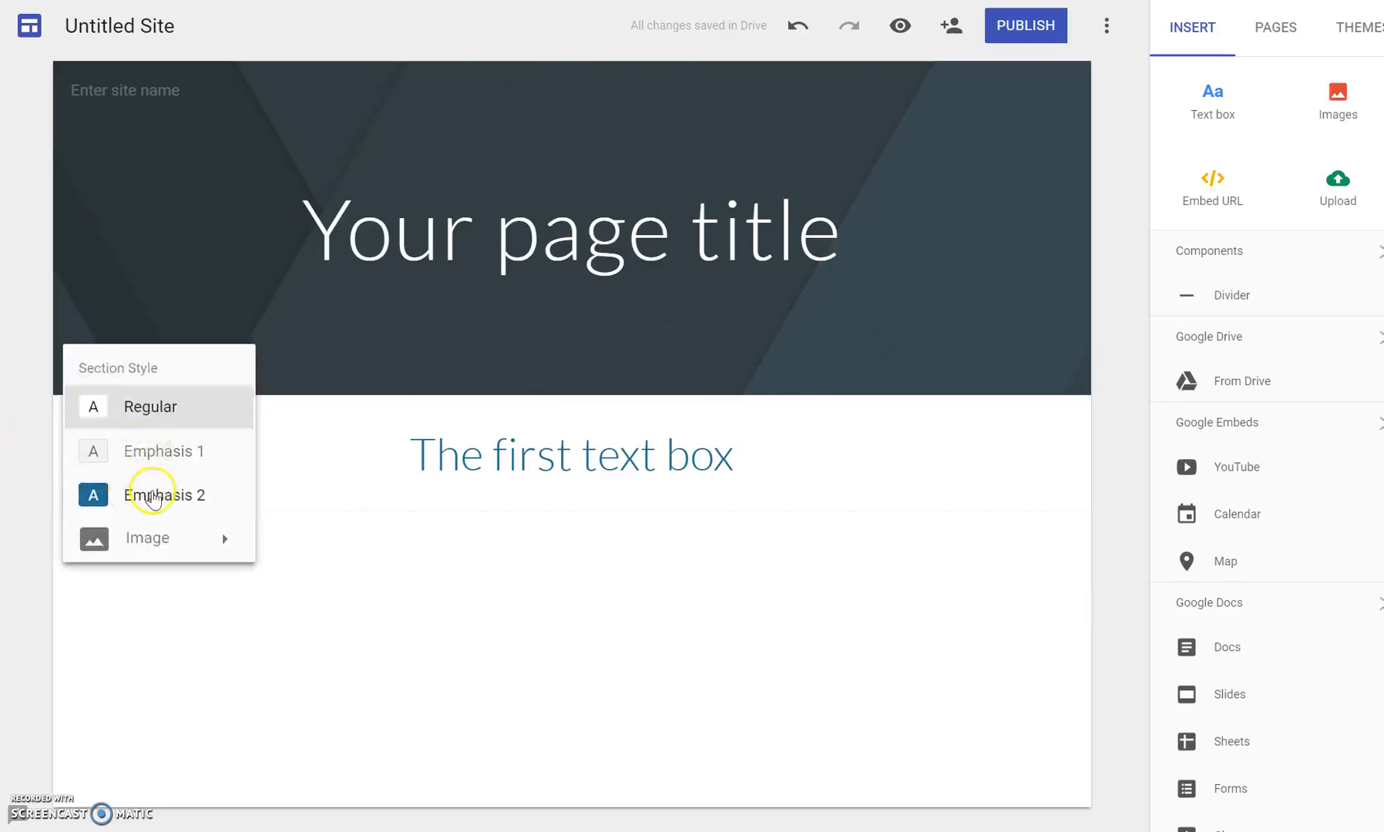
click(143, 496)
click(155, 455)
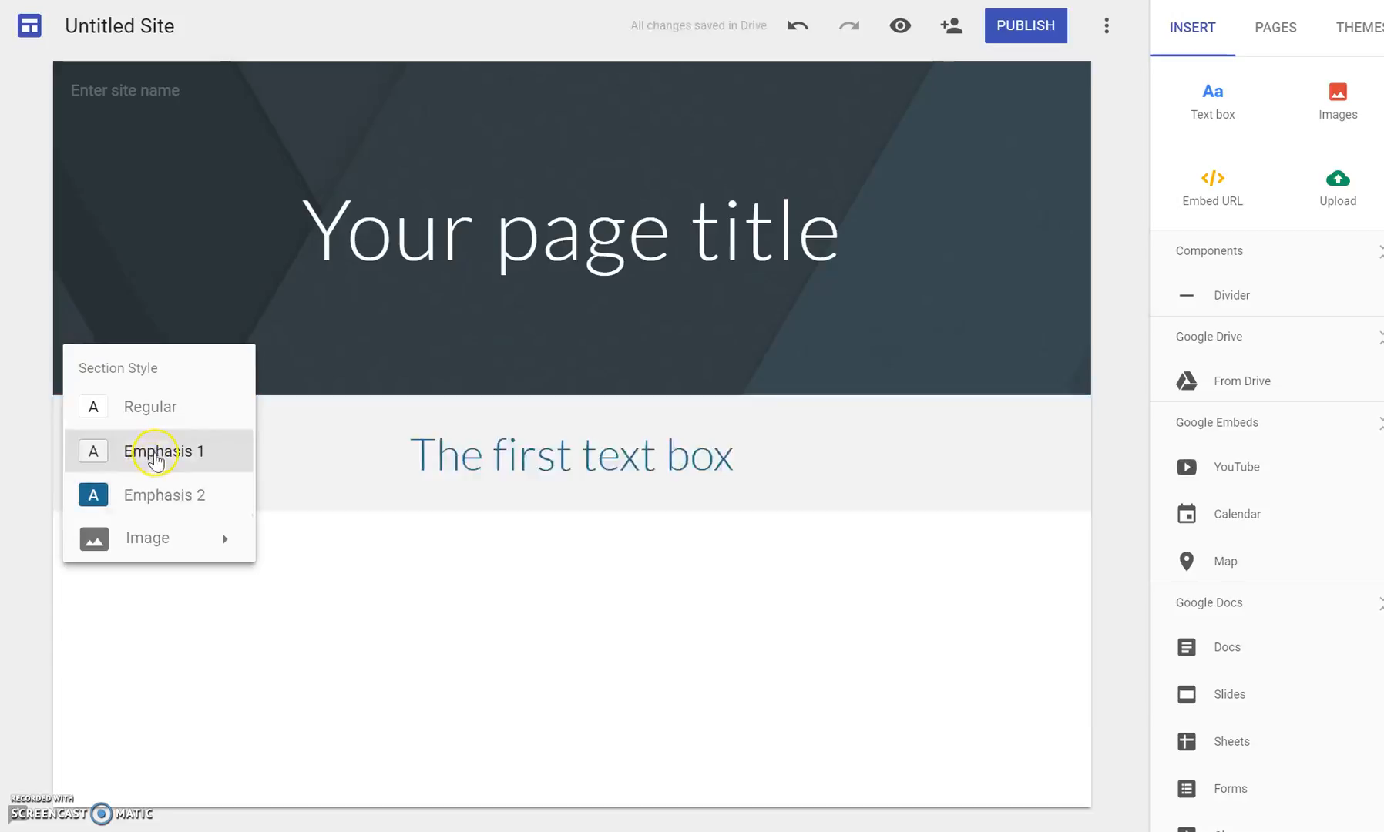
click(146, 538)
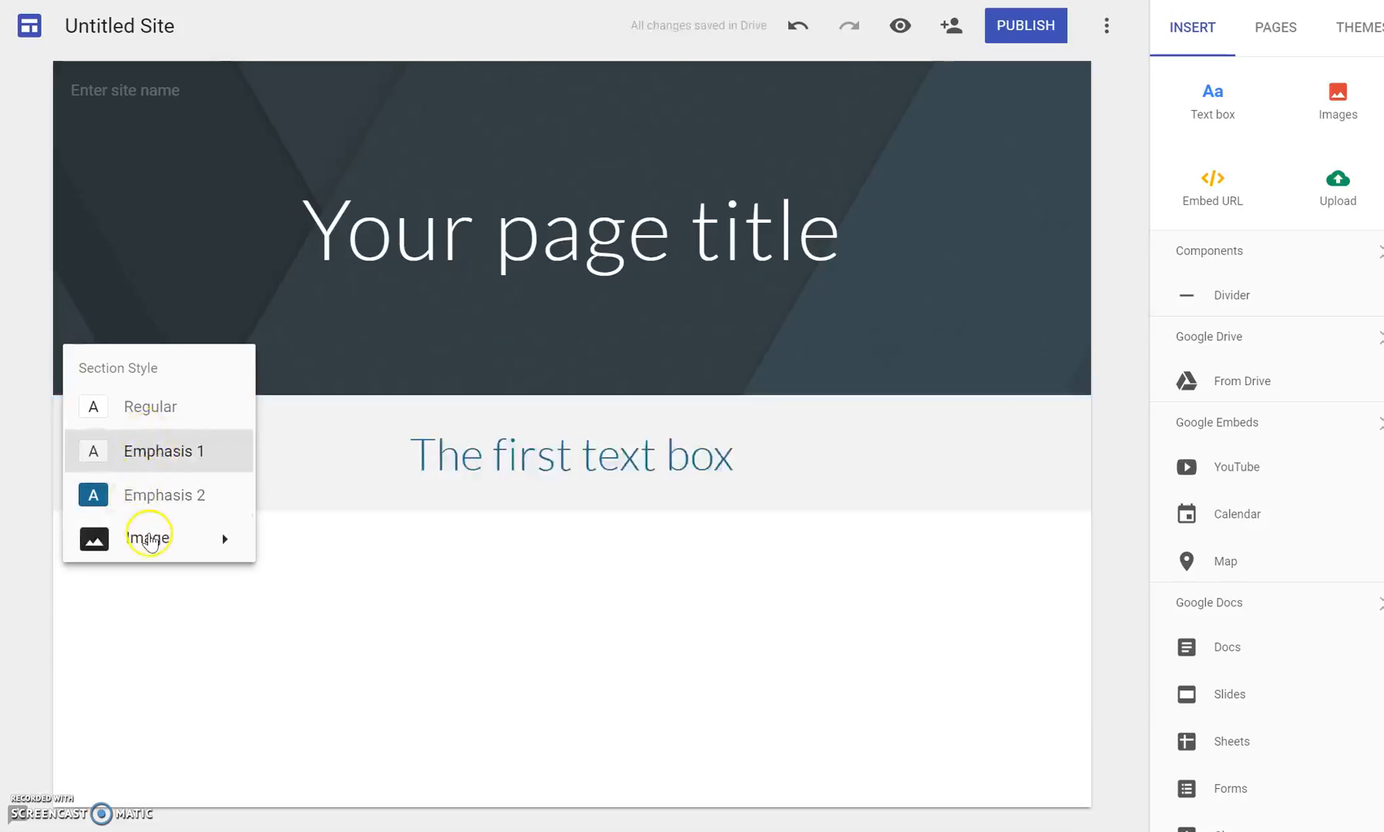
click(305, 575)
Try the Title only and Large banner types on the page header and set it back to Banner.
mouse_move(355, 372)
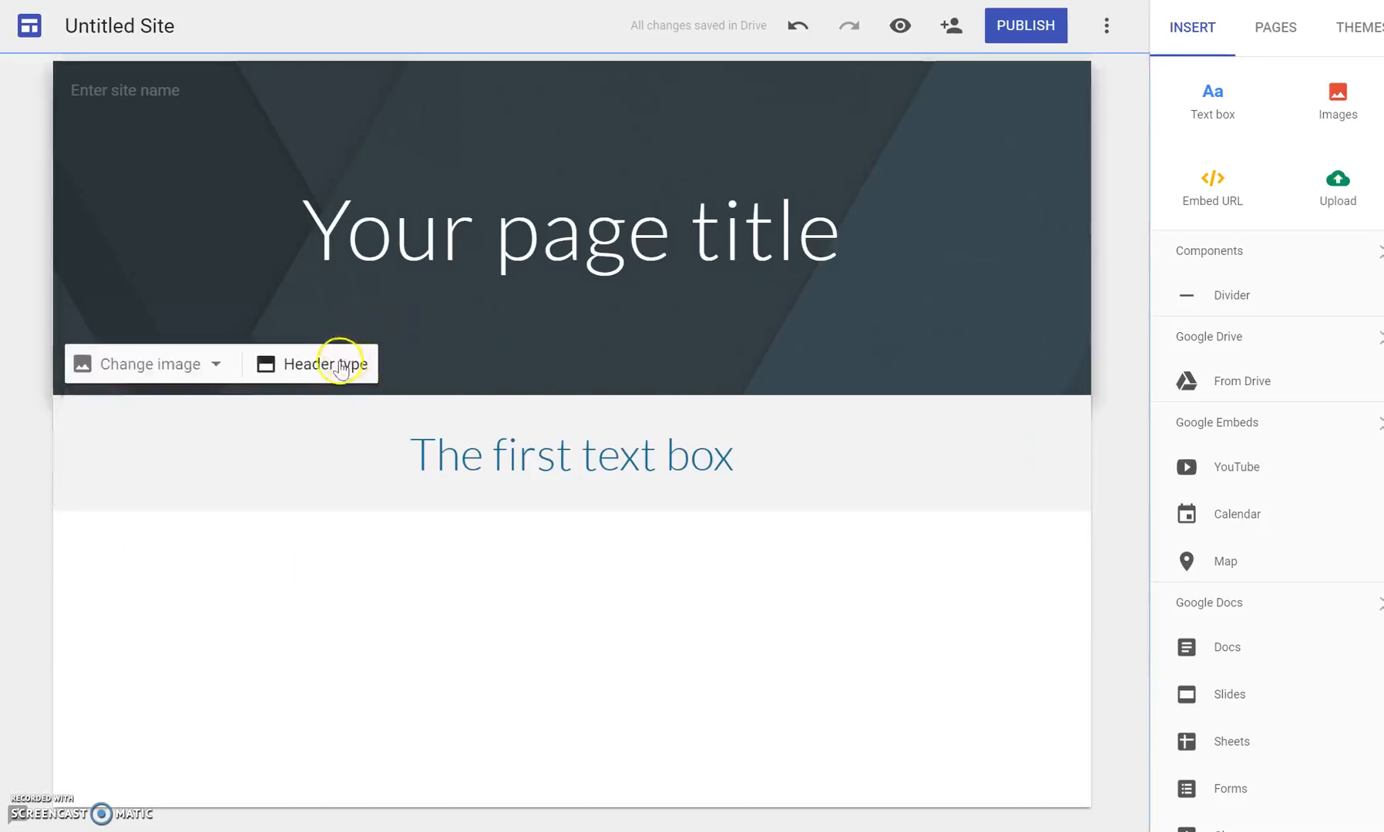
click(209, 363)
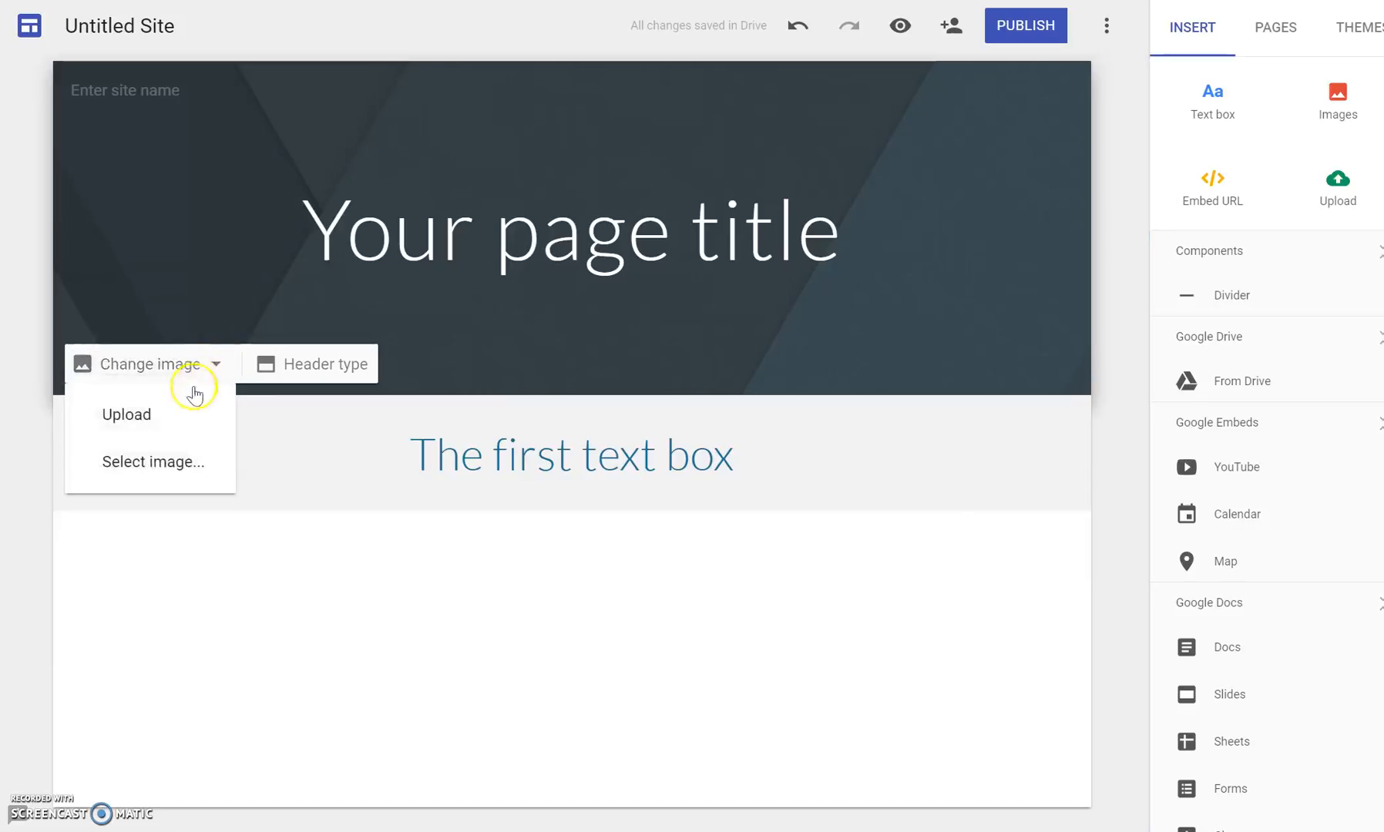
click(311, 365)
click(438, 372)
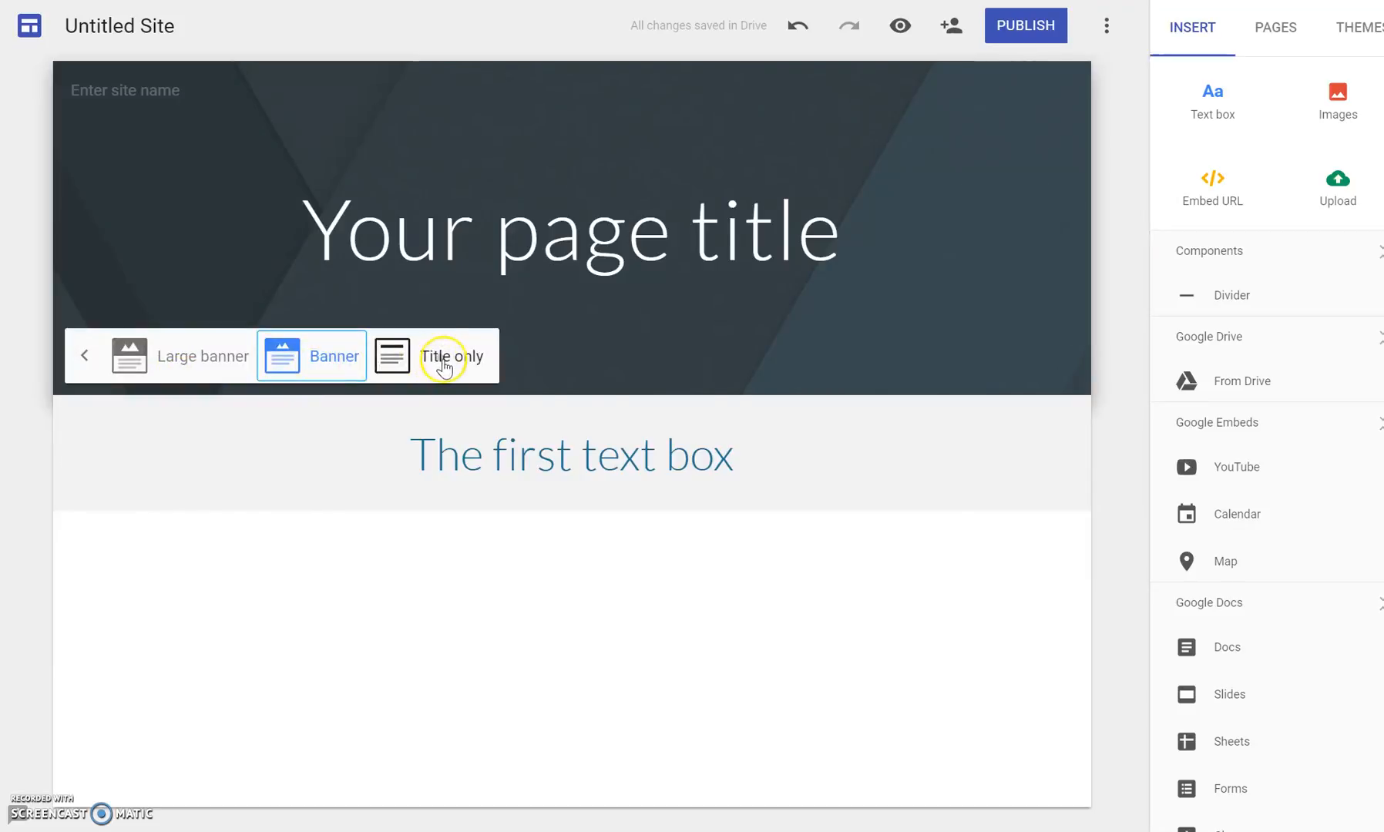
click(333, 208)
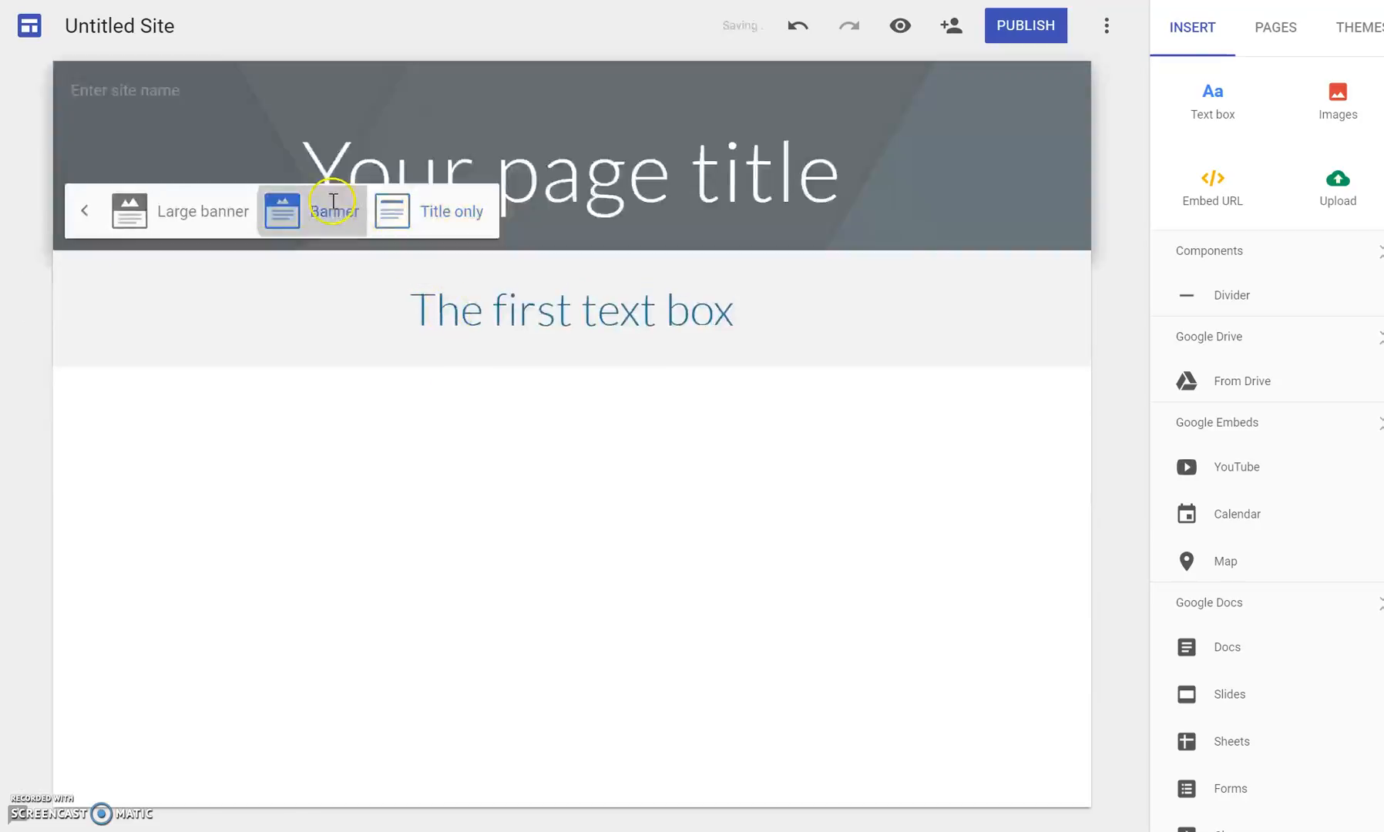
click(197, 362)
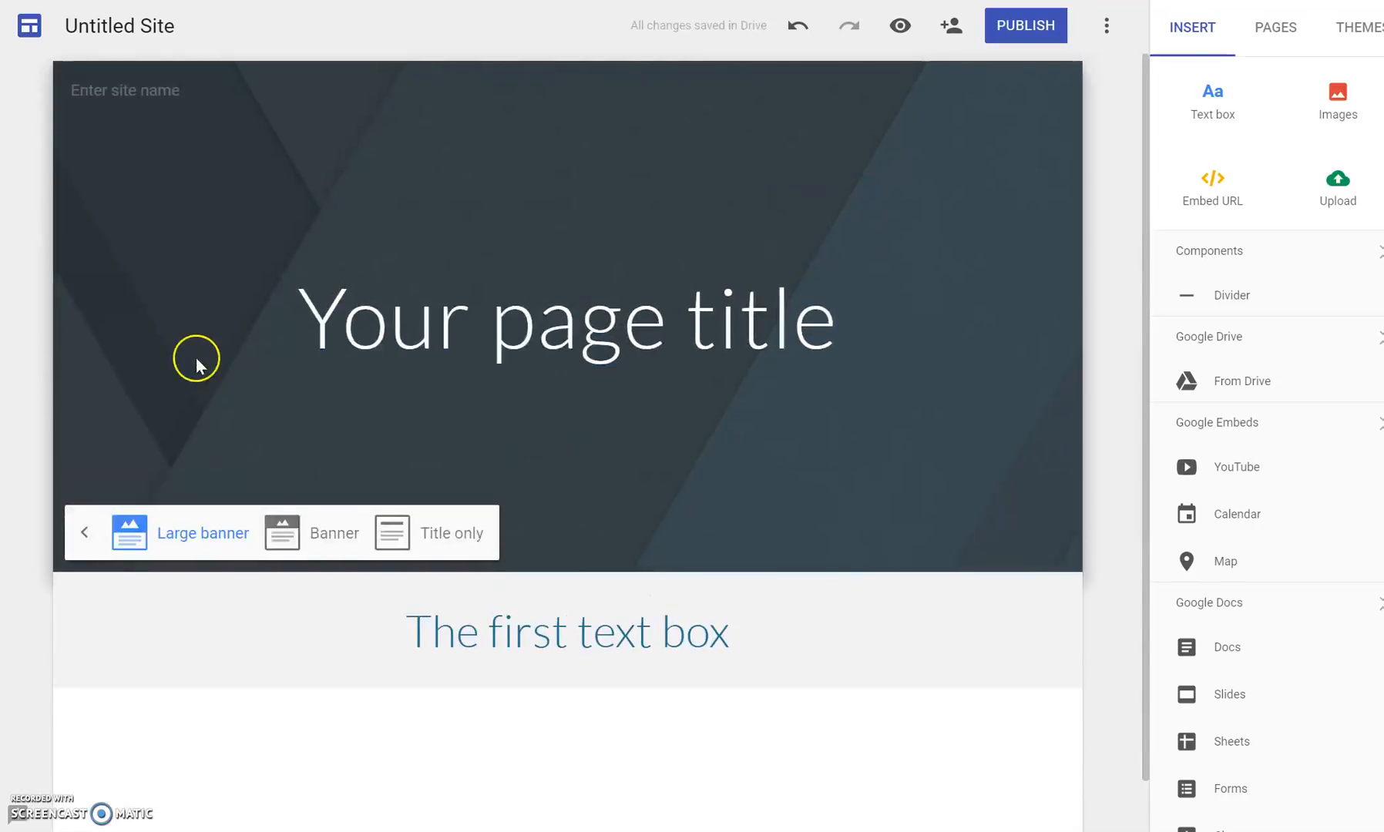
click(322, 537)
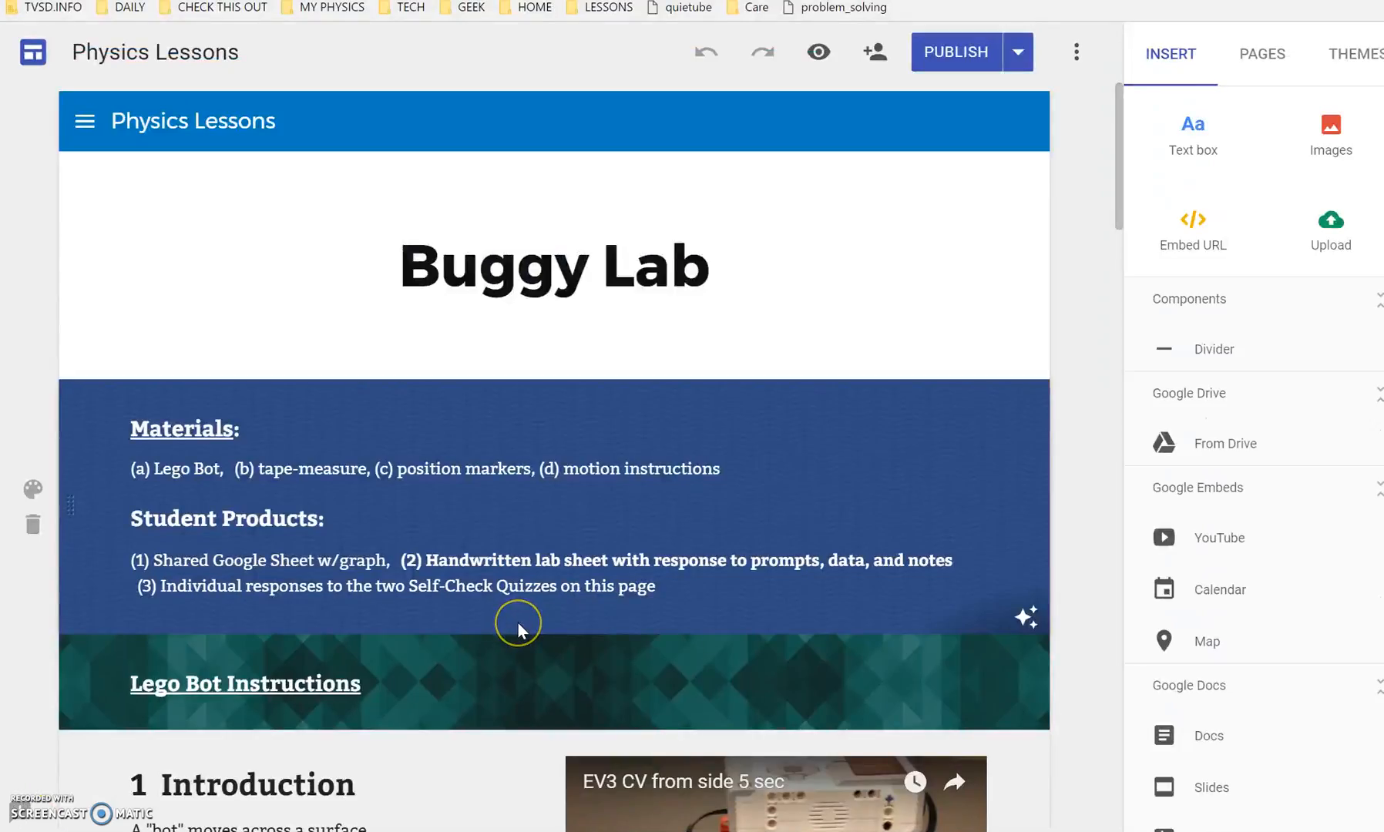
Look through the Buggy Lab page of the Physics Lessons site and the site's list of pages.
scroll(518, 623, down, 15)
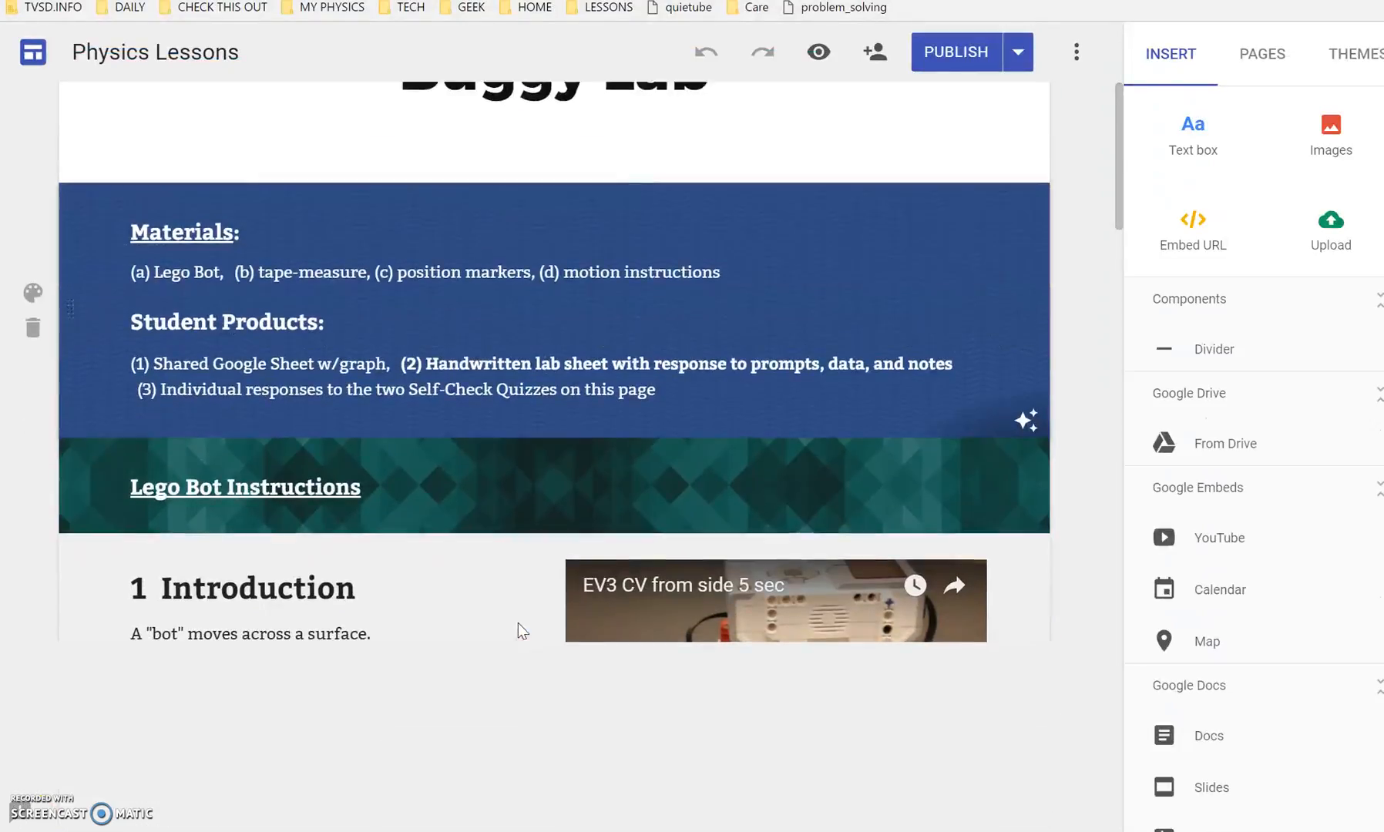
scroll(519, 622, up, 15)
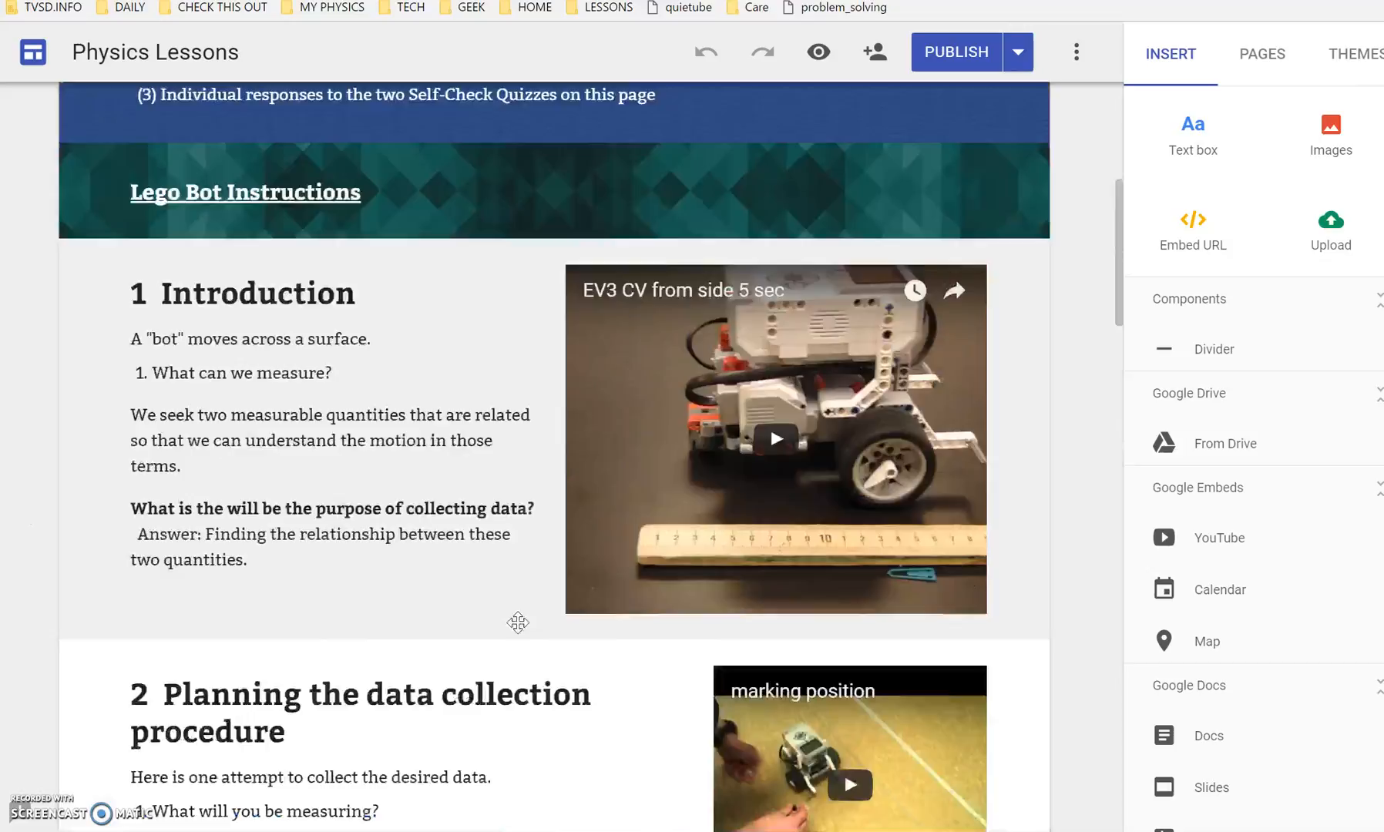
scroll(518, 630, up, 2)
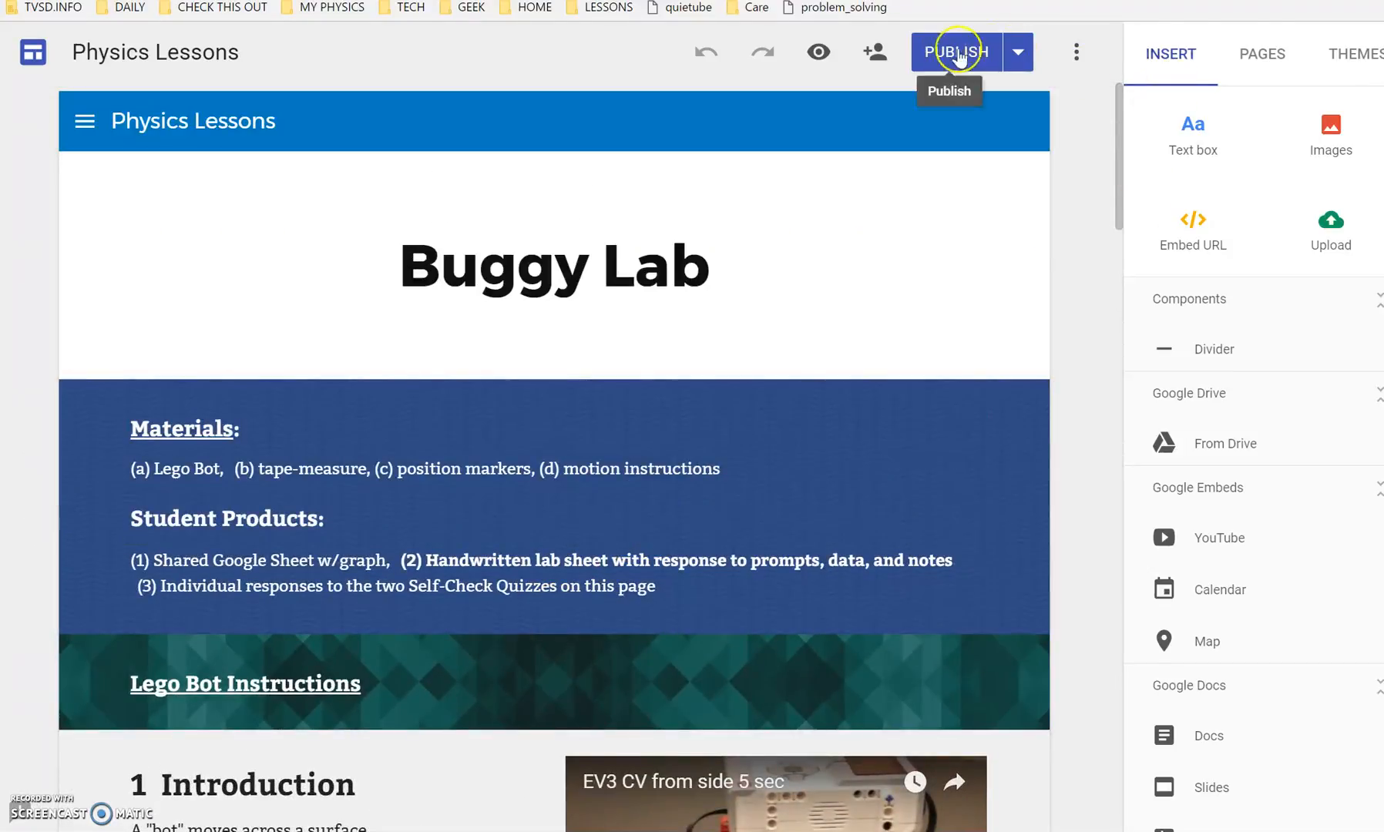
click(1261, 57)
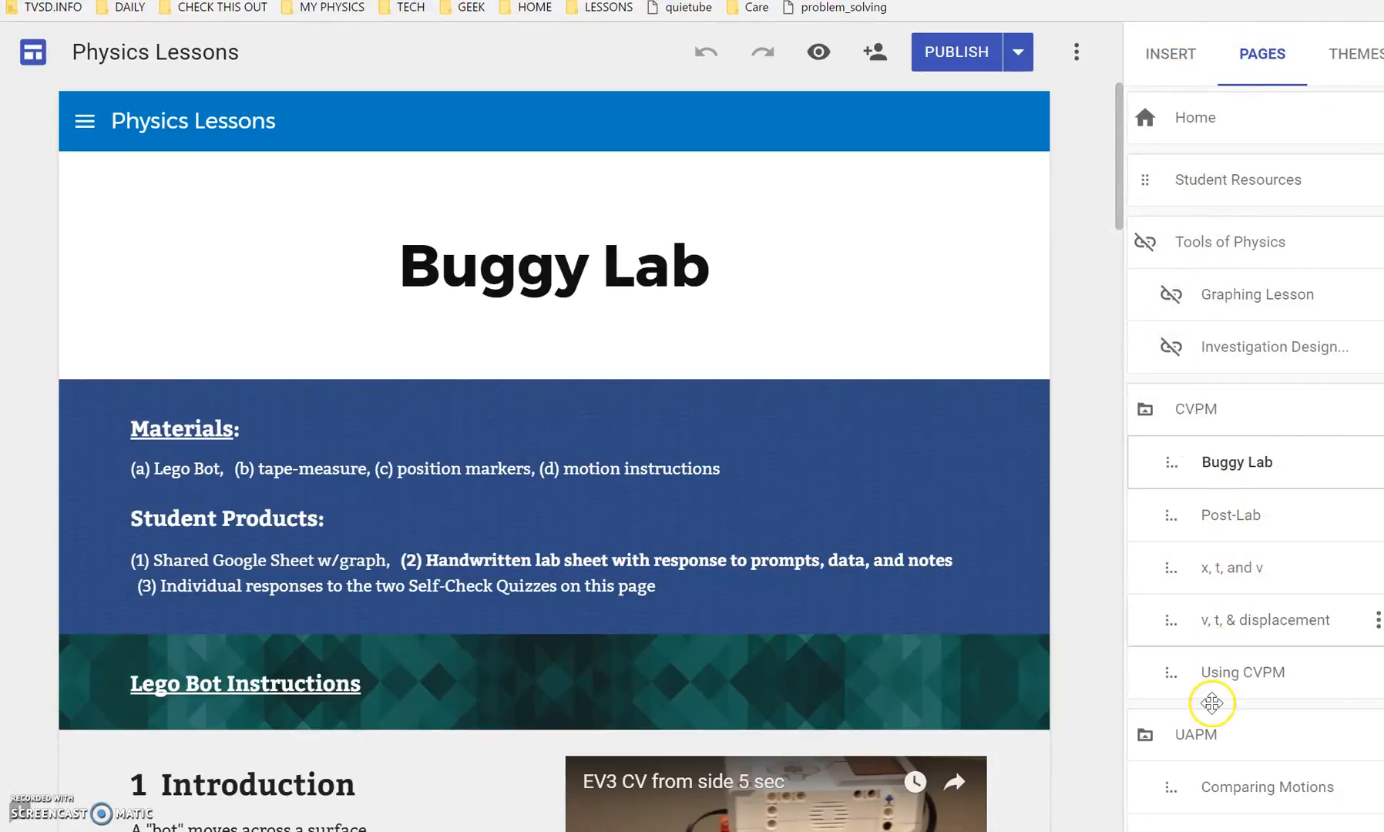
scroll(1212, 703, down, 11)
scroll(1201, 685, up, 10)
click(1222, 433)
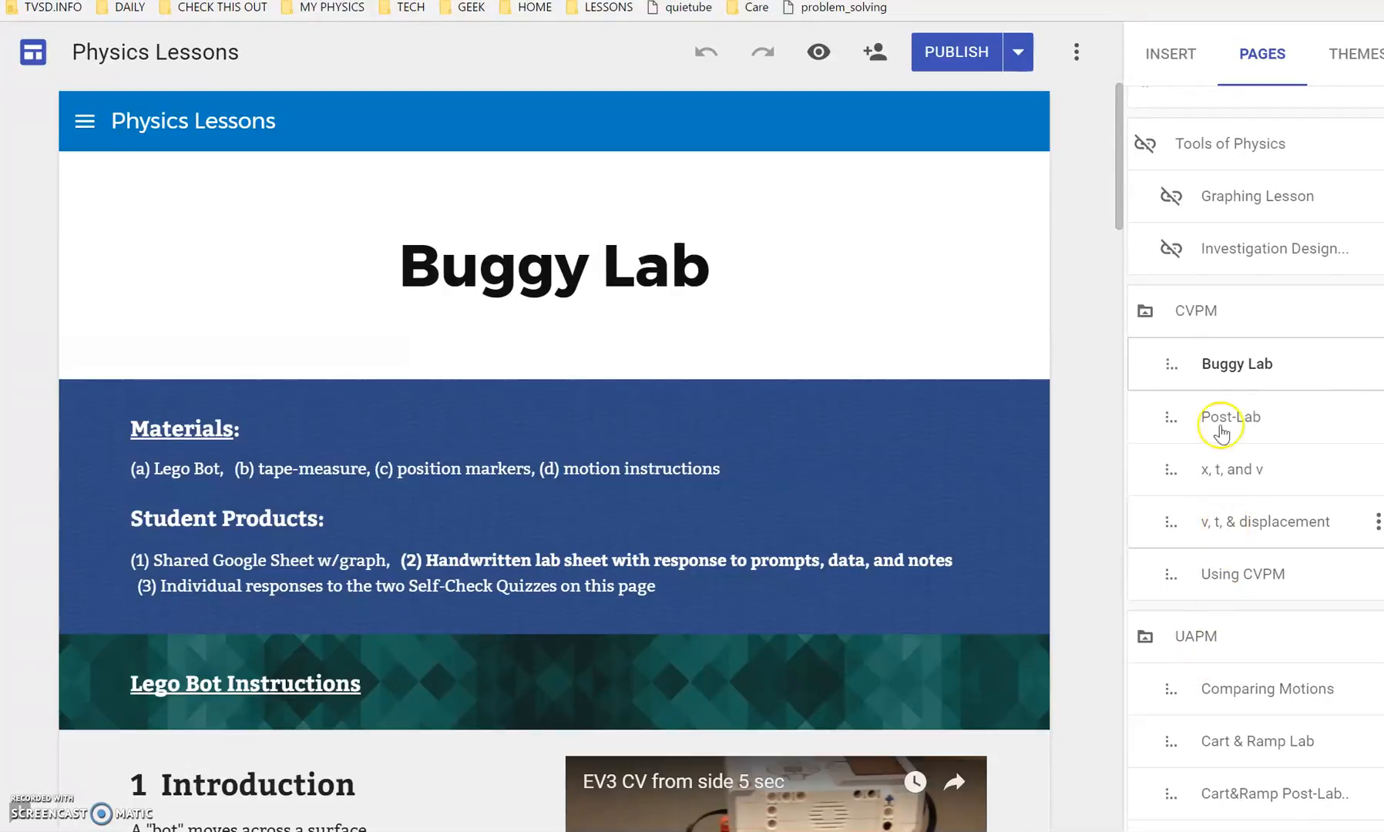
Collapse the CVPM, UAPM, BFPM and UFPM groups in the site's page list.
click(1148, 322)
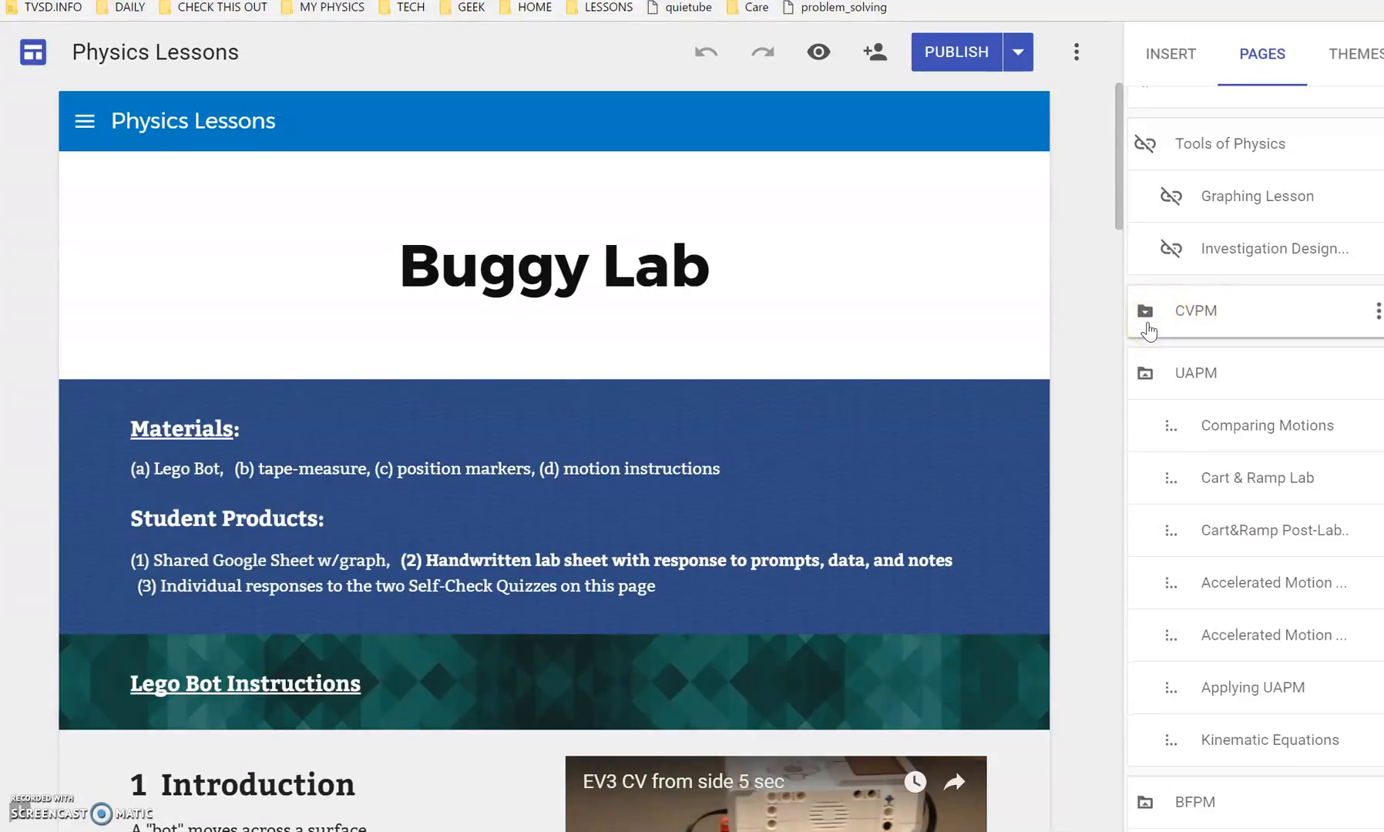
click(1146, 379)
click(1145, 441)
click(1149, 499)
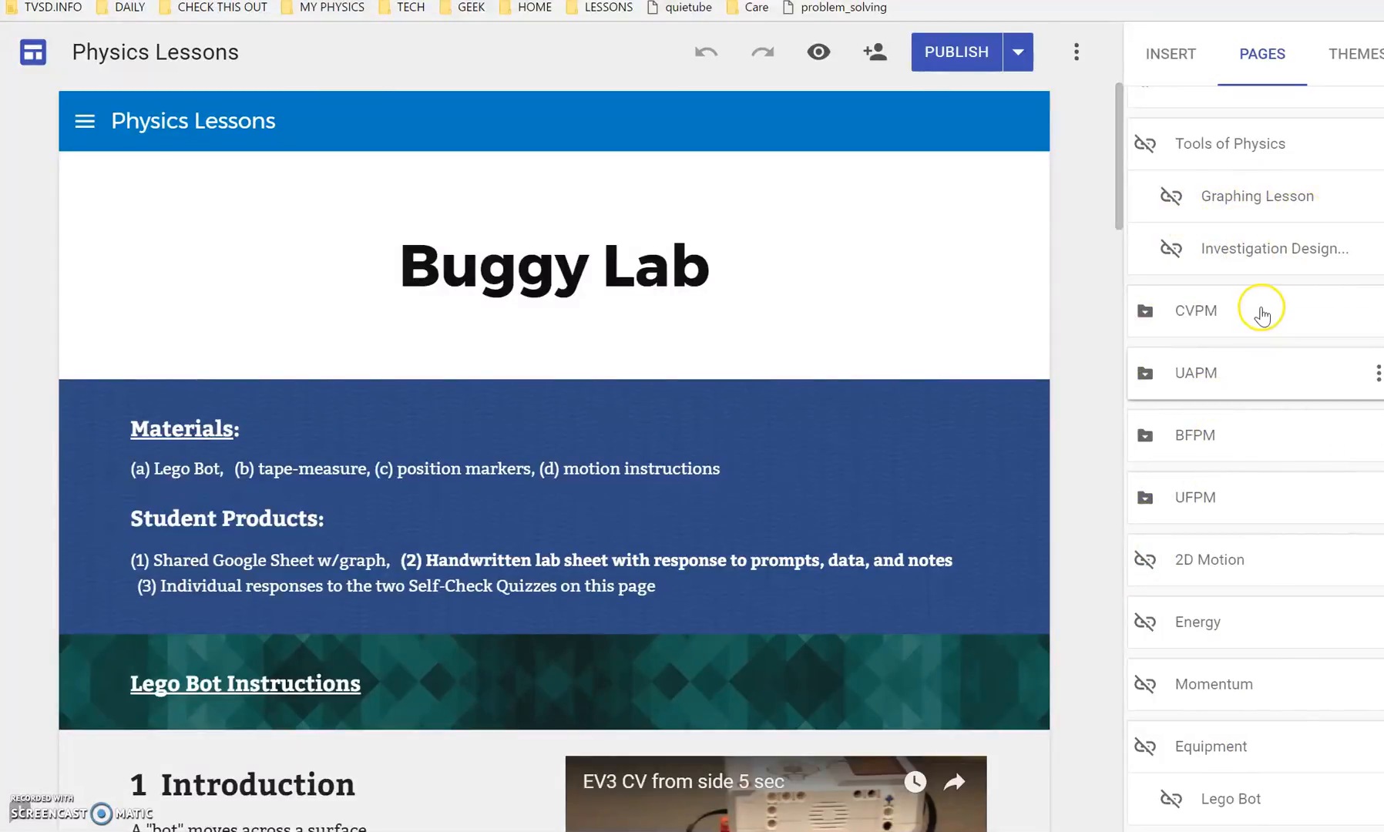
Check the page options of Buggy Lab in the CVPM group, and collapse the group again.
click(1145, 314)
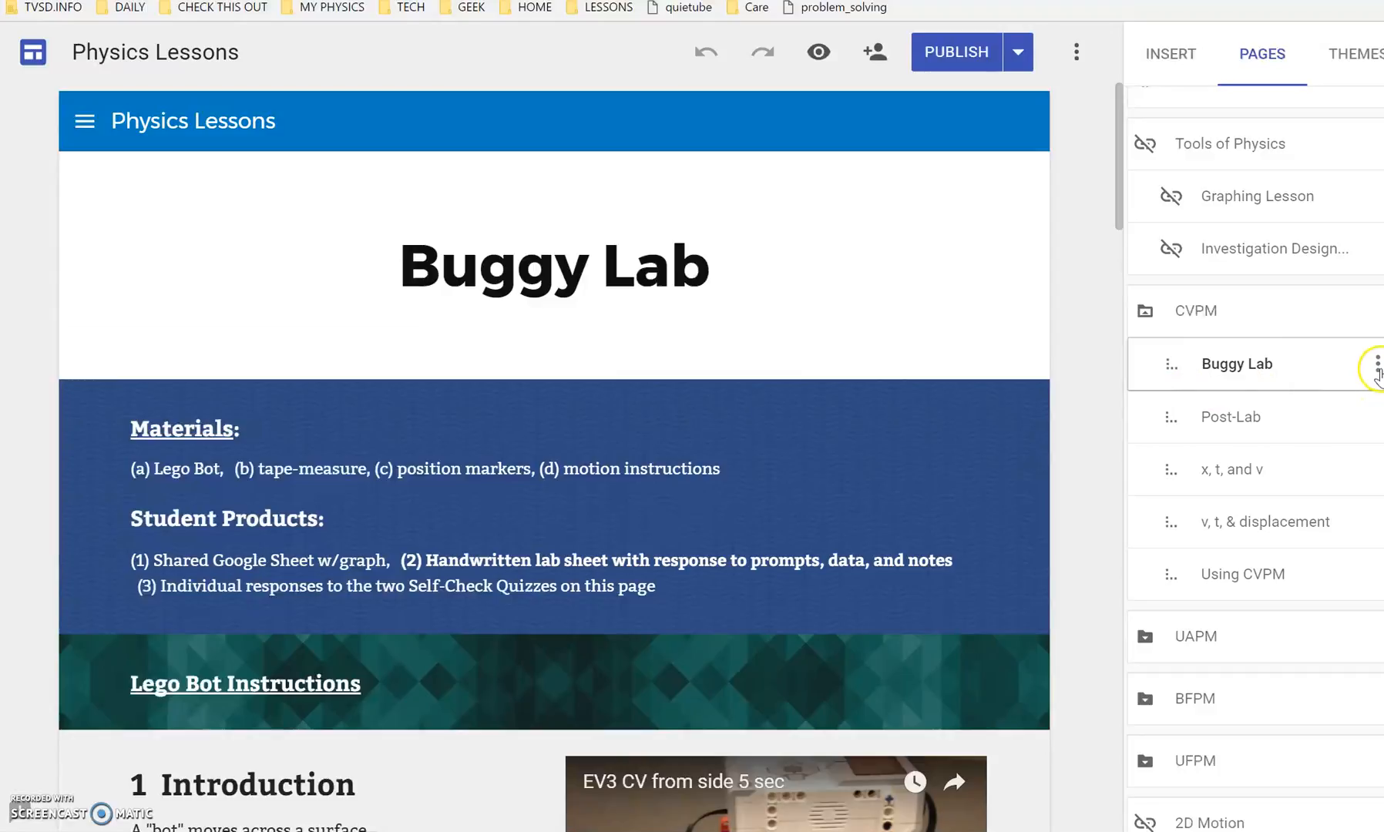
click(1378, 365)
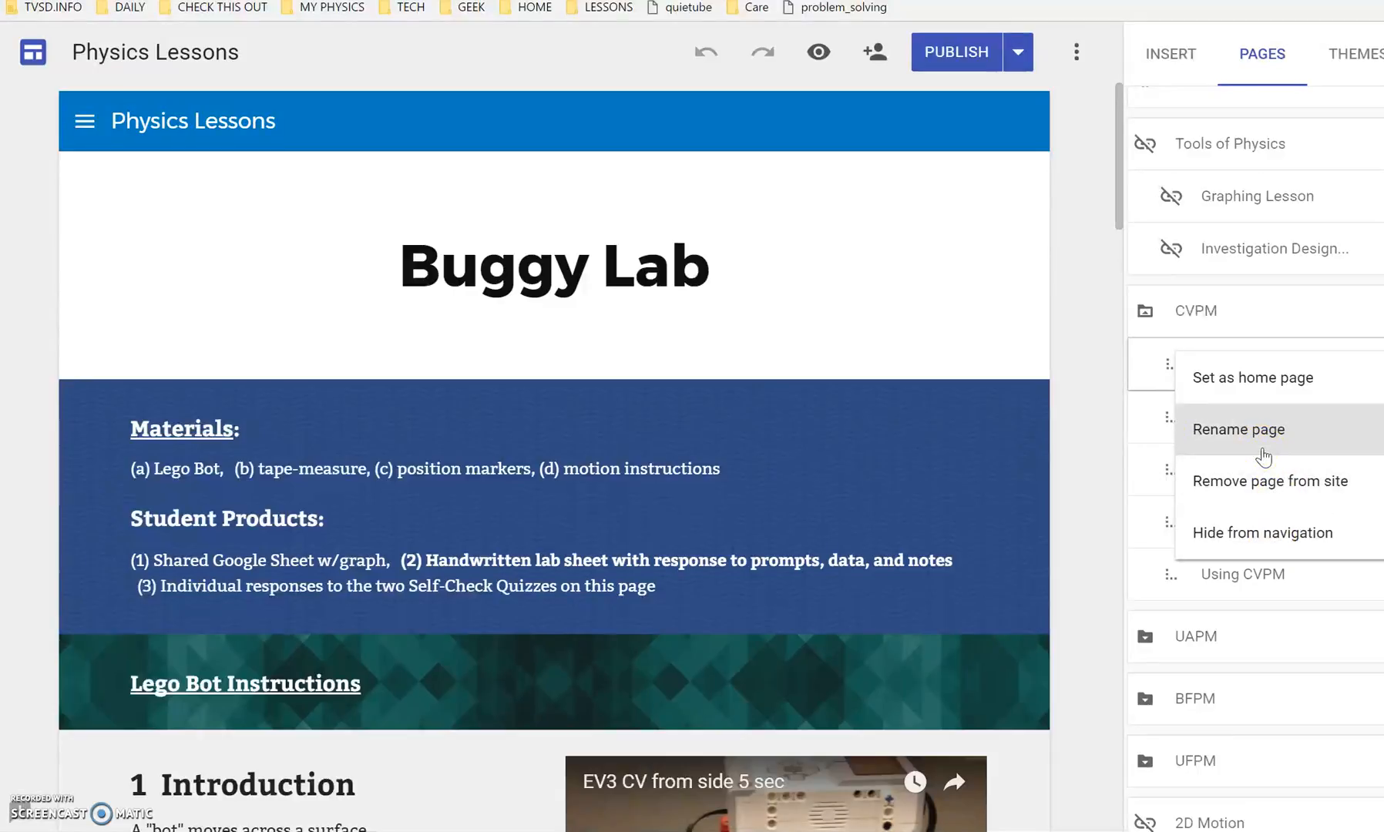
click(1253, 397)
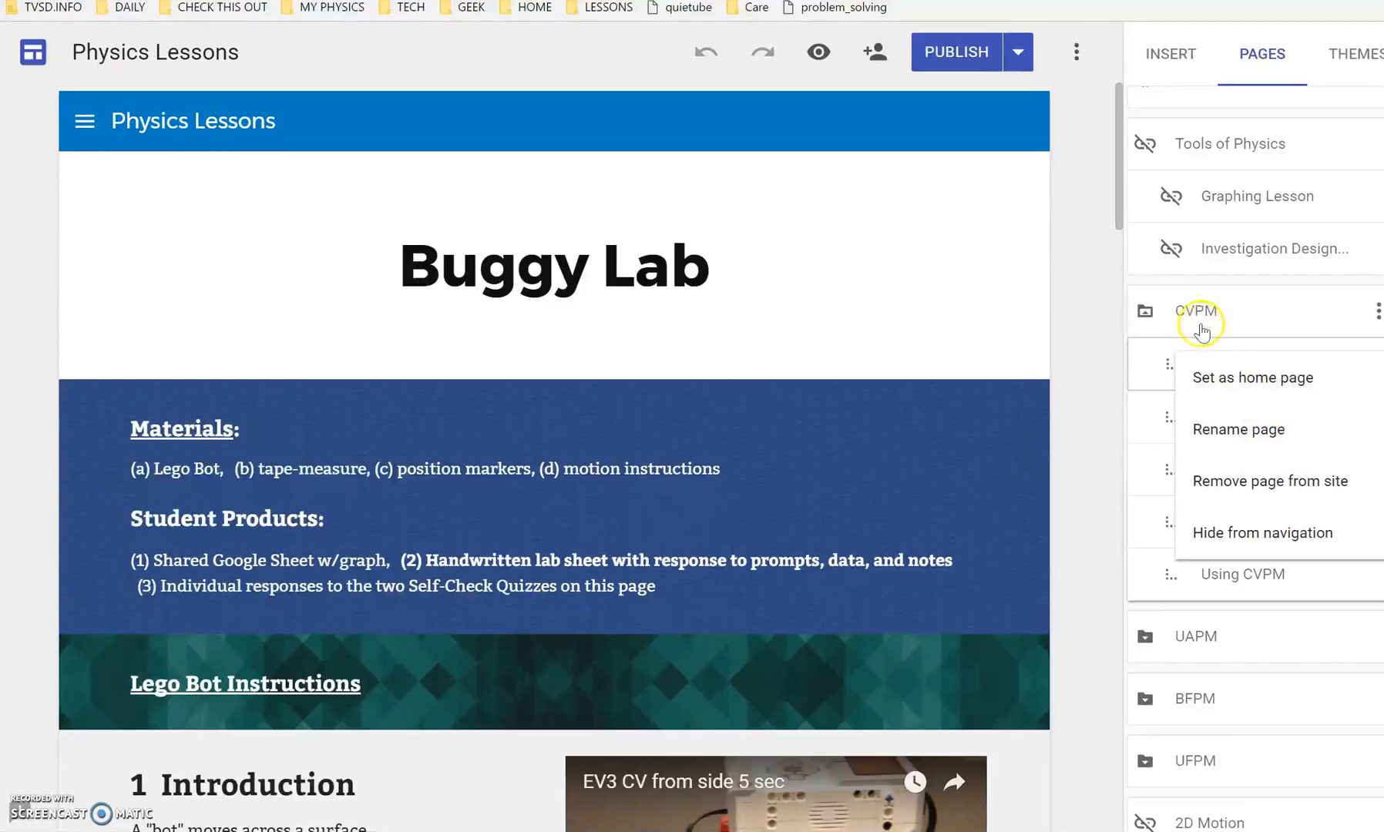
click(1148, 322)
click(1148, 323)
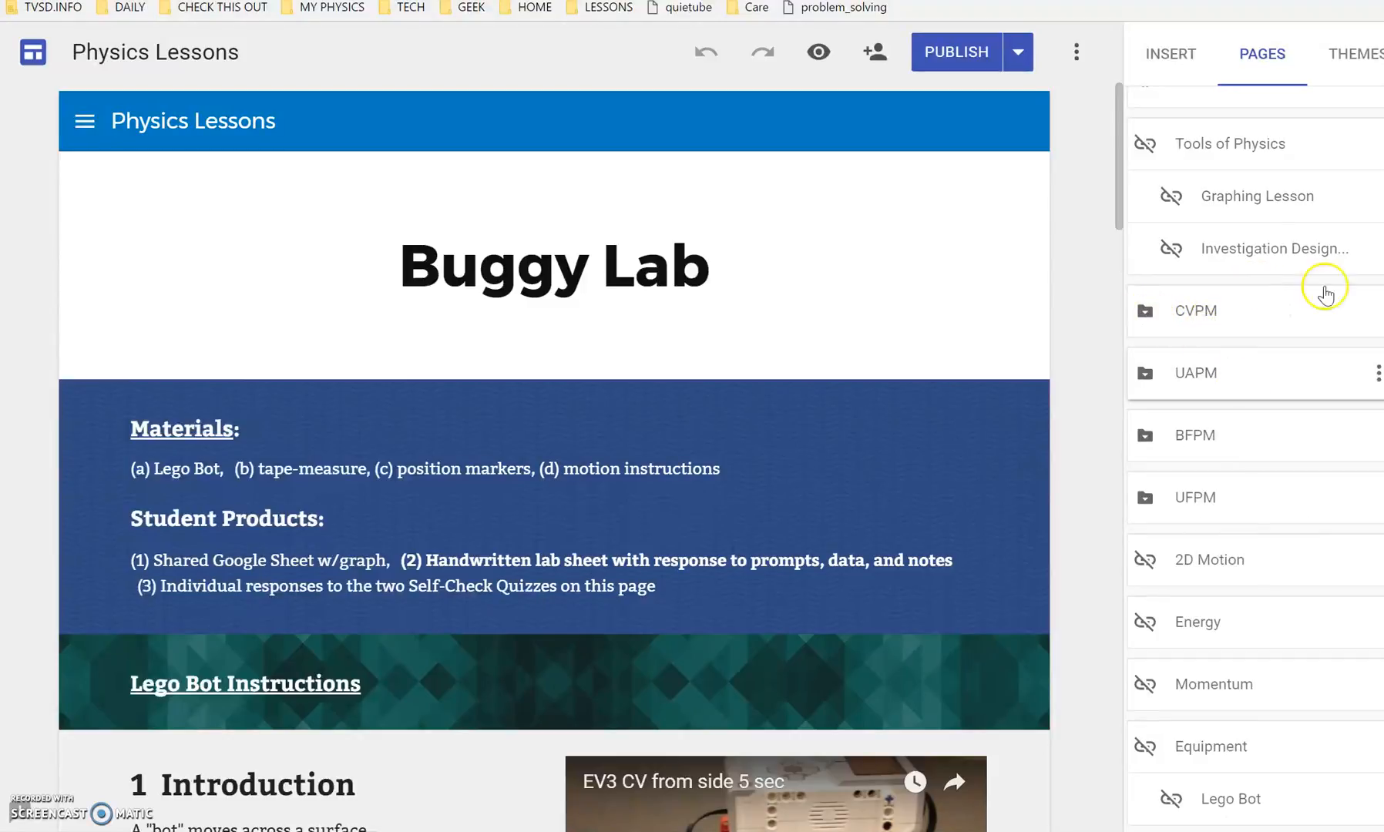
Check the site's navigation menu on the Buggy Lab page, collapsing CVPM and expanding UAPM, and close it.
click(790, 239)
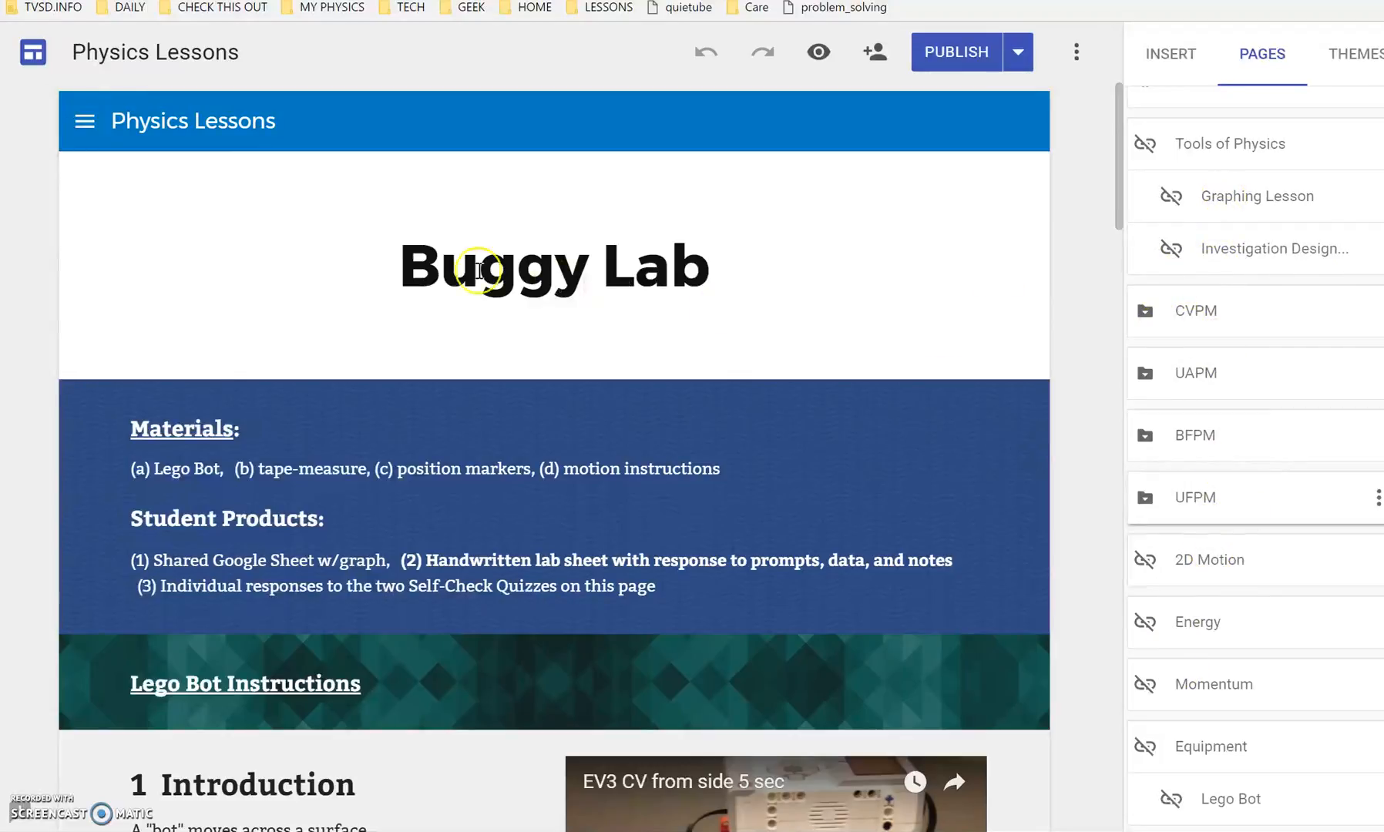
click(78, 124)
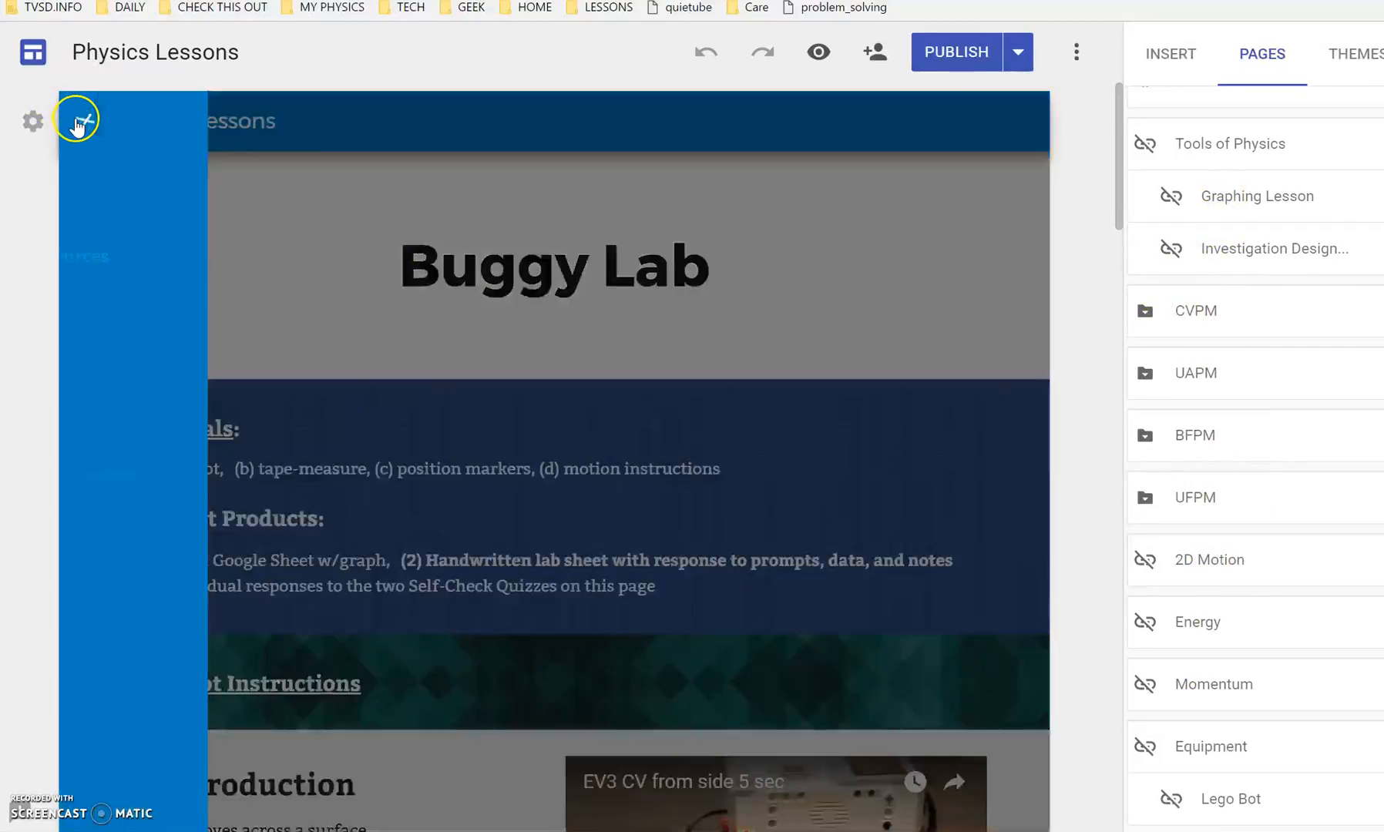
scroll(117, 225, down, 1)
scroll(116, 229, up, 1)
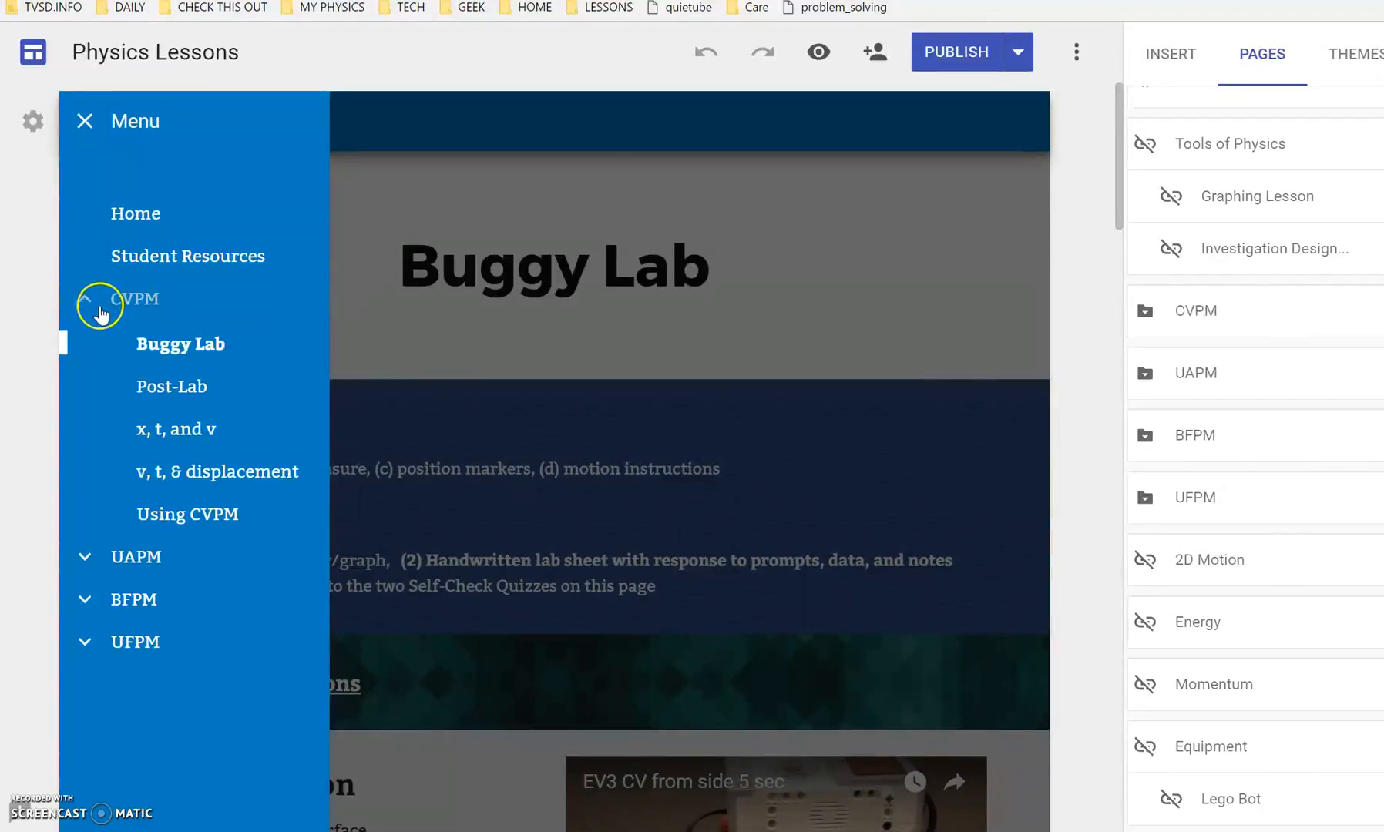
click(86, 300)
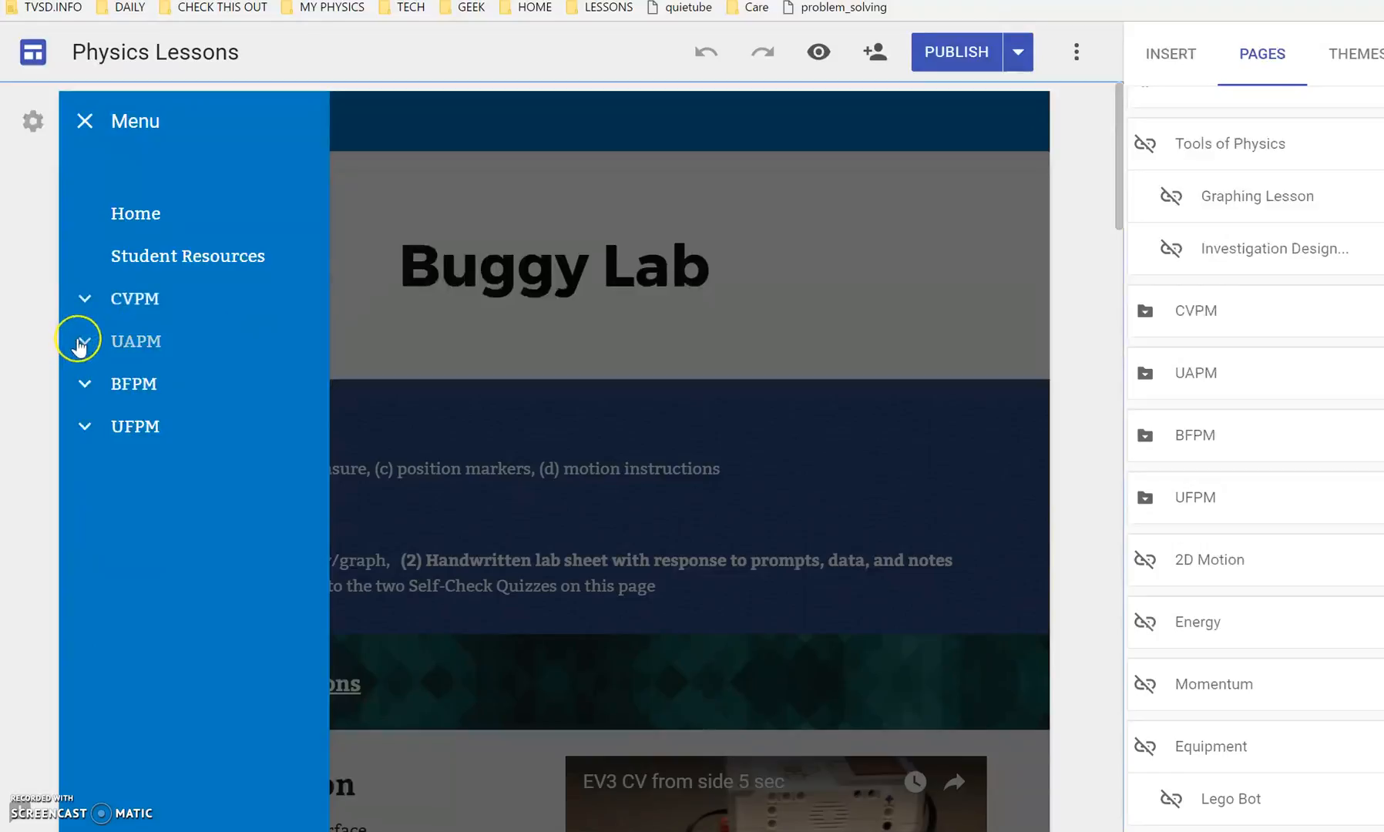
click(80, 344)
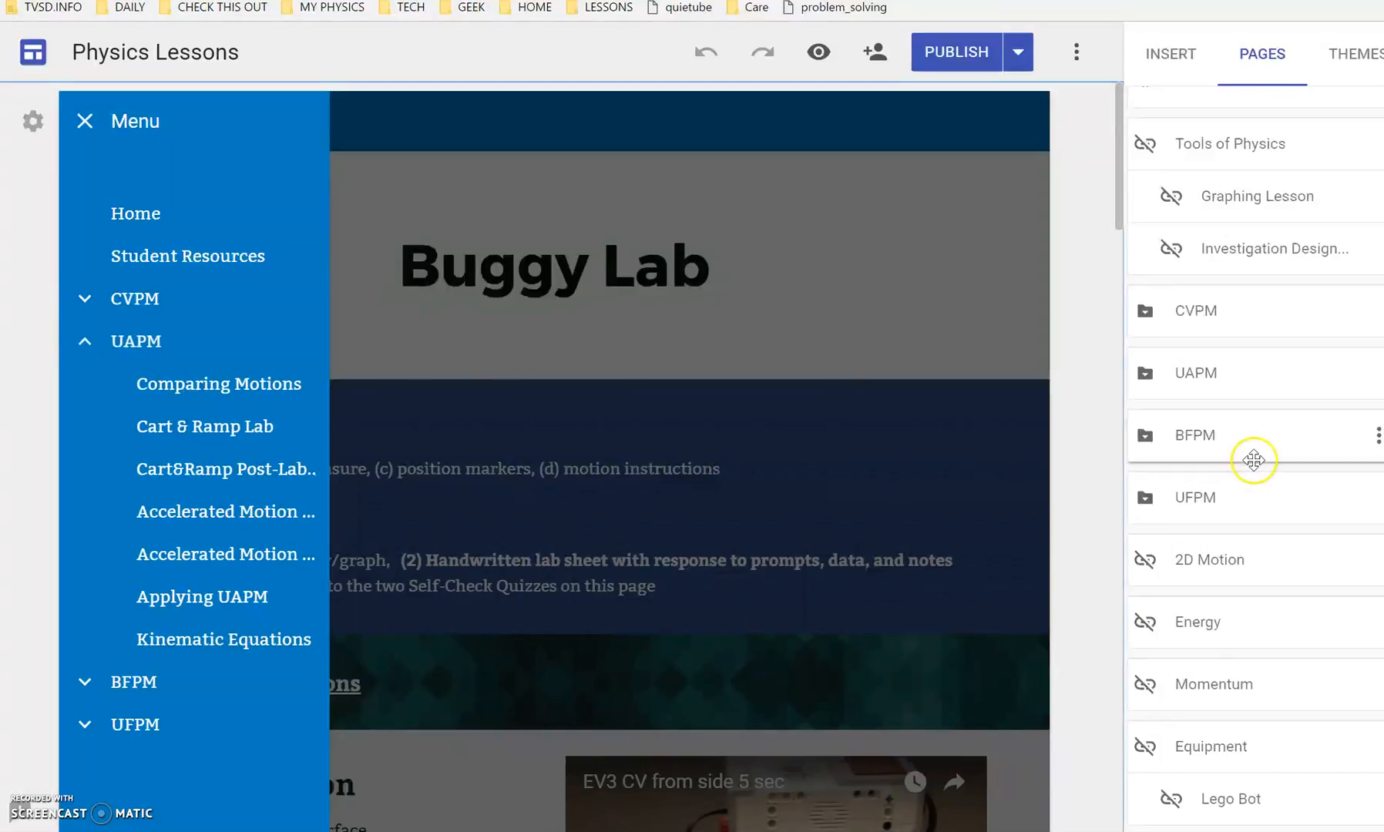
click(823, 322)
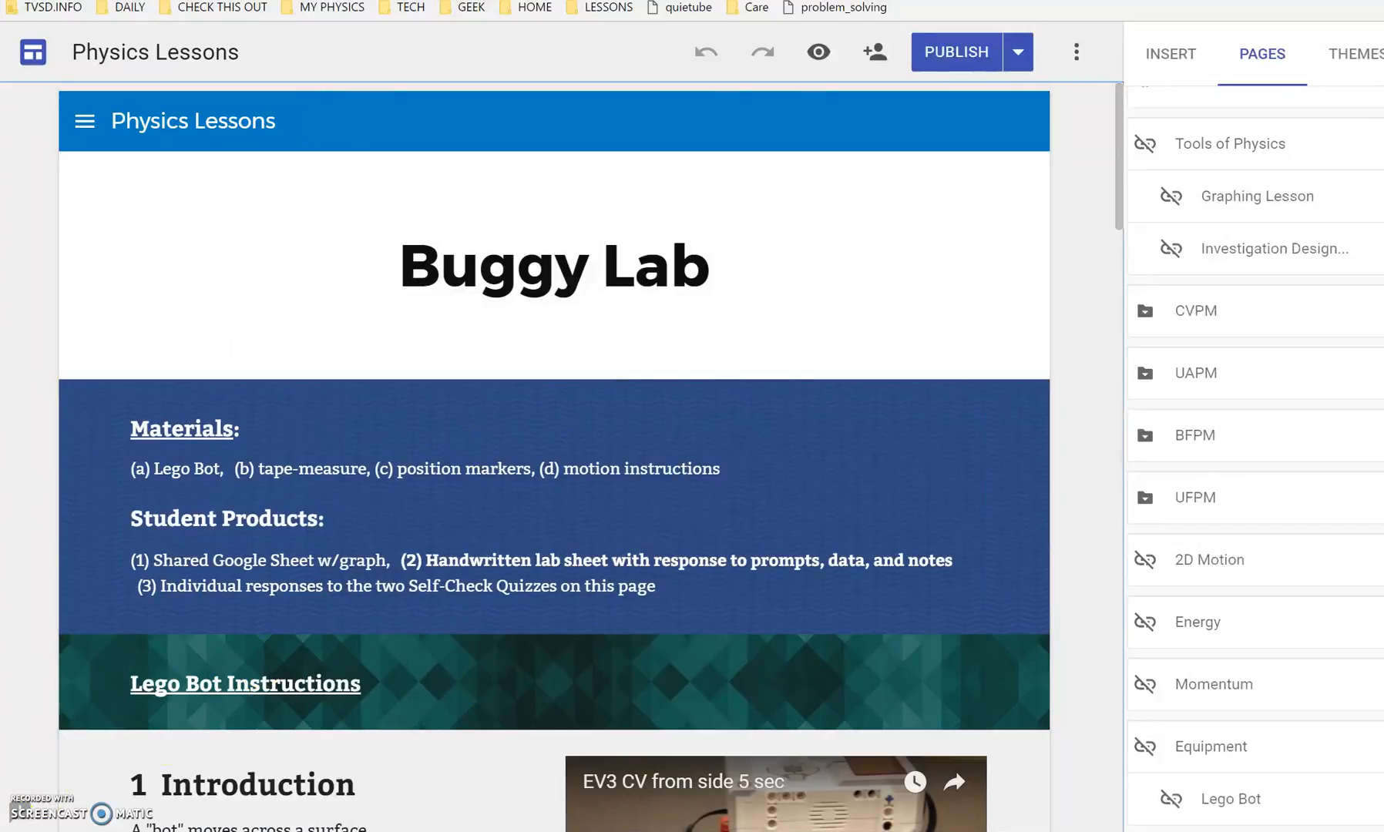
Open the 2D Motion page of the Physics Lessons site, check its page options, and look through the site's page list.
click(1150, 560)
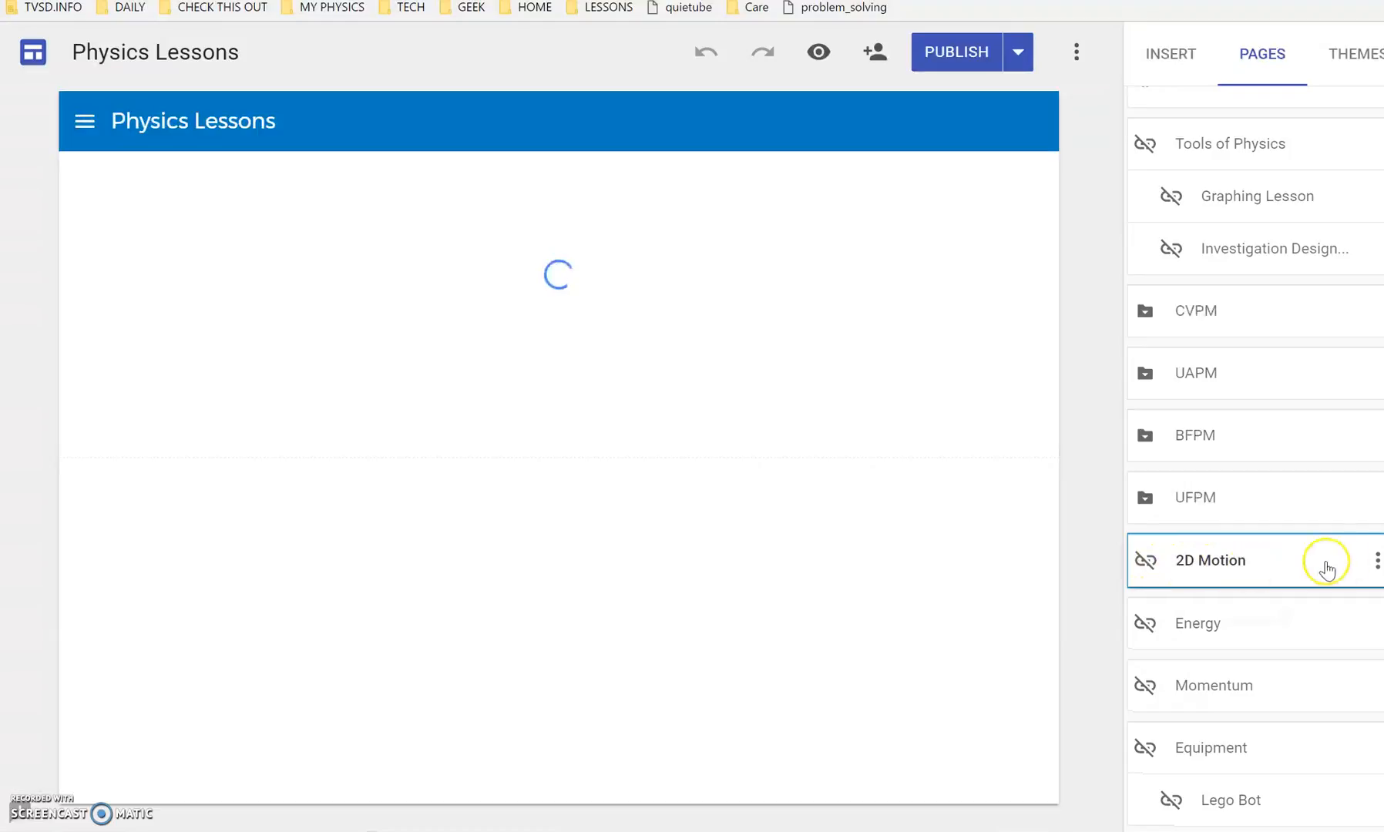
click(1377, 560)
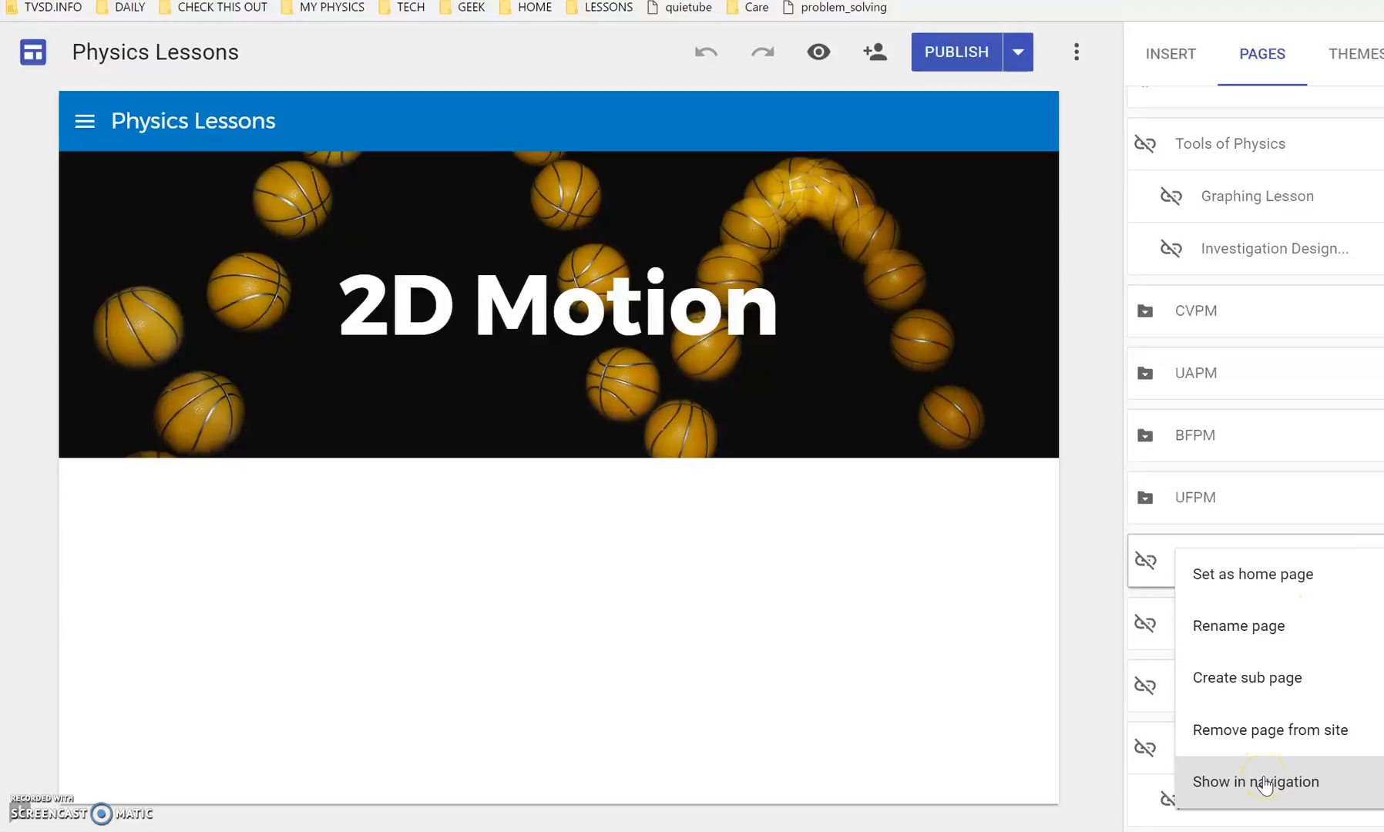
click(1150, 569)
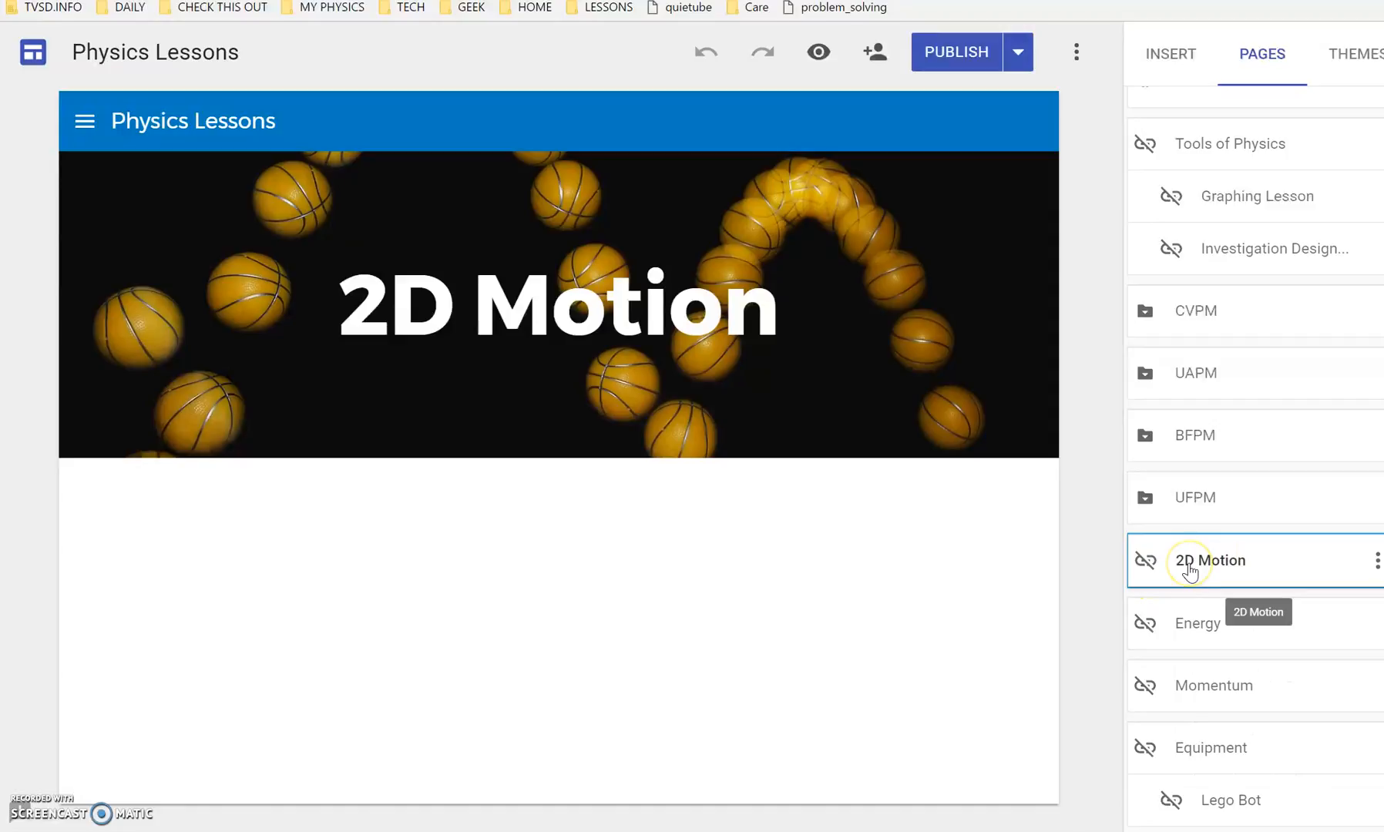
scroll(1190, 572, up, 2)
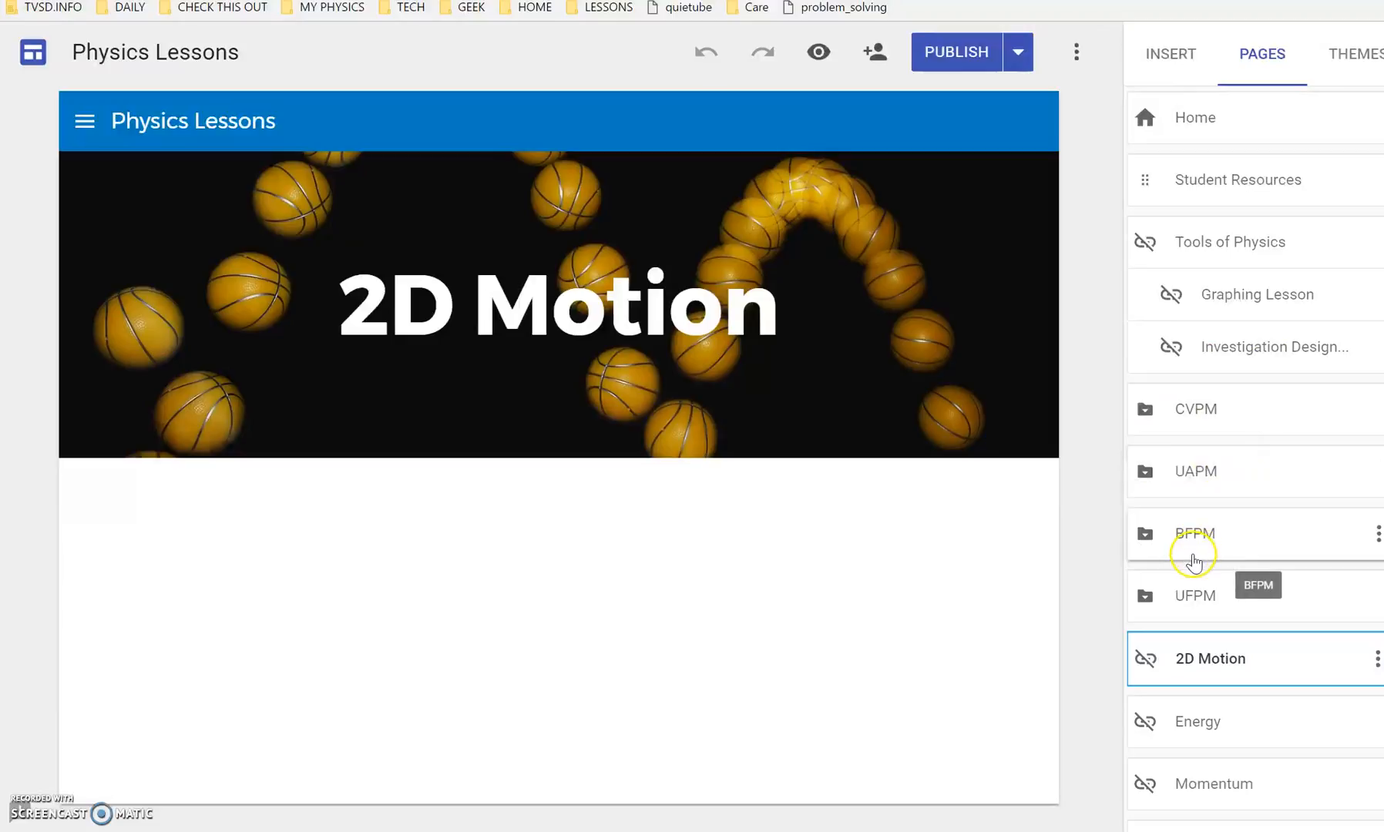
scroll(1224, 566, down, 3)
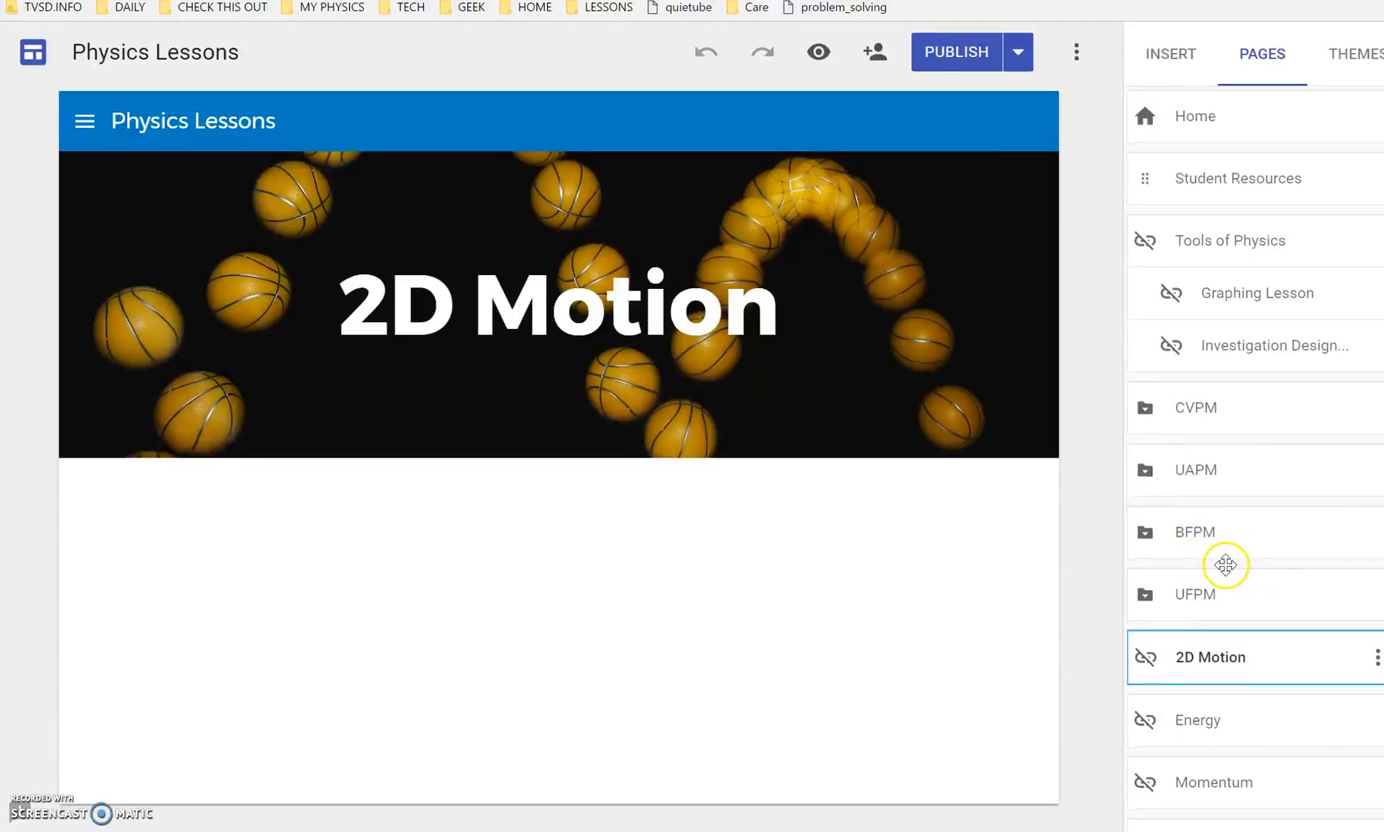
scroll(1220, 567, down, 1)
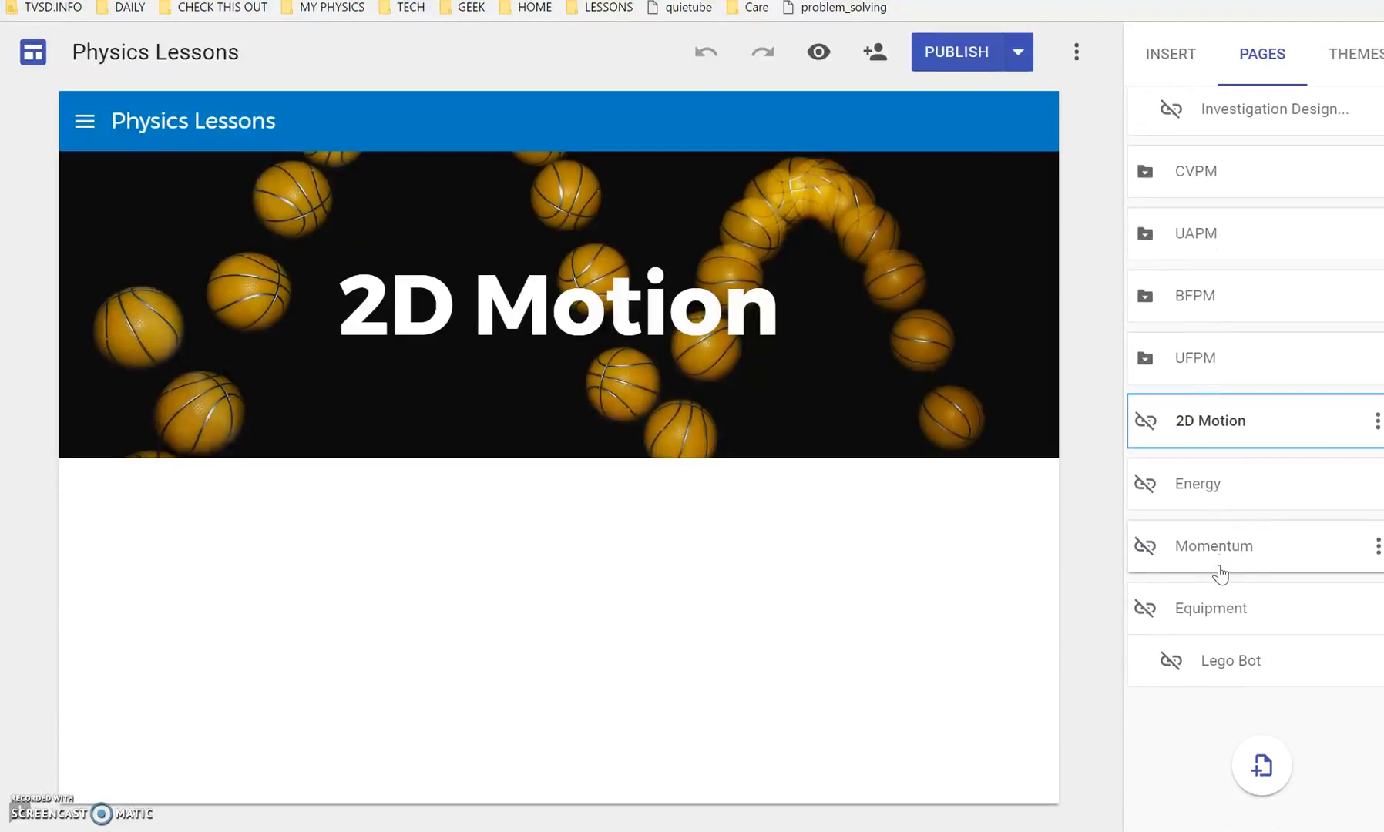
click(1262, 767)
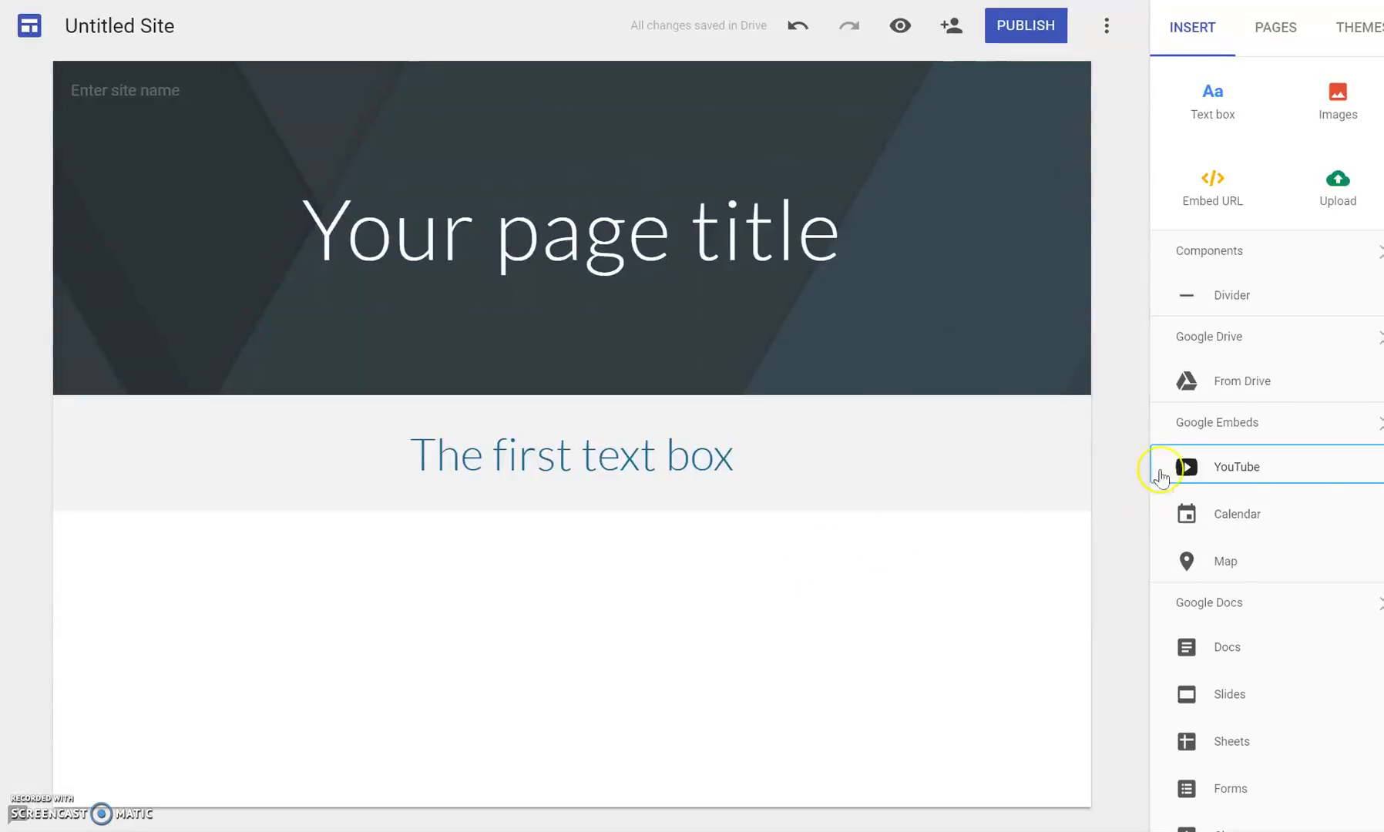
click(1248, 463)
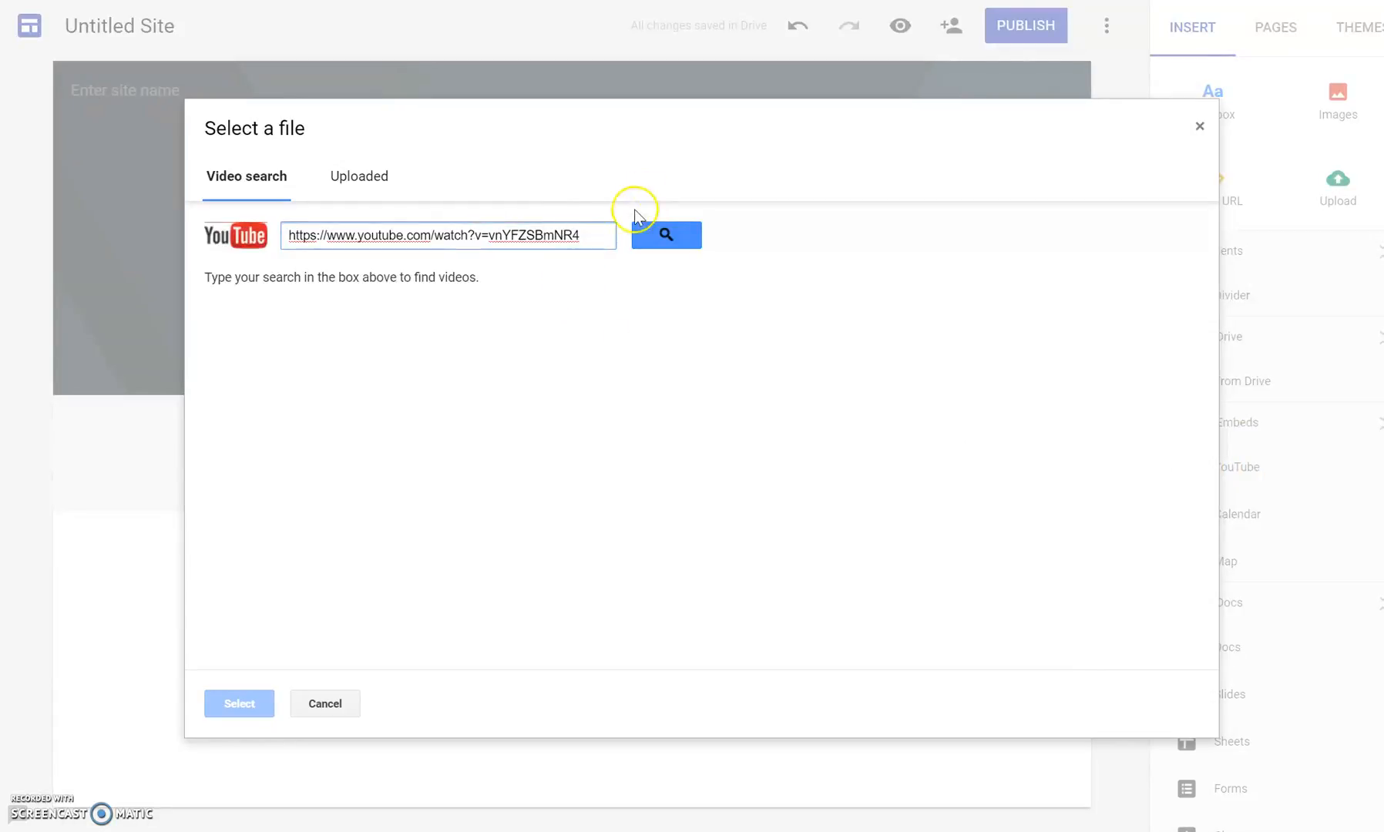
click(660, 242)
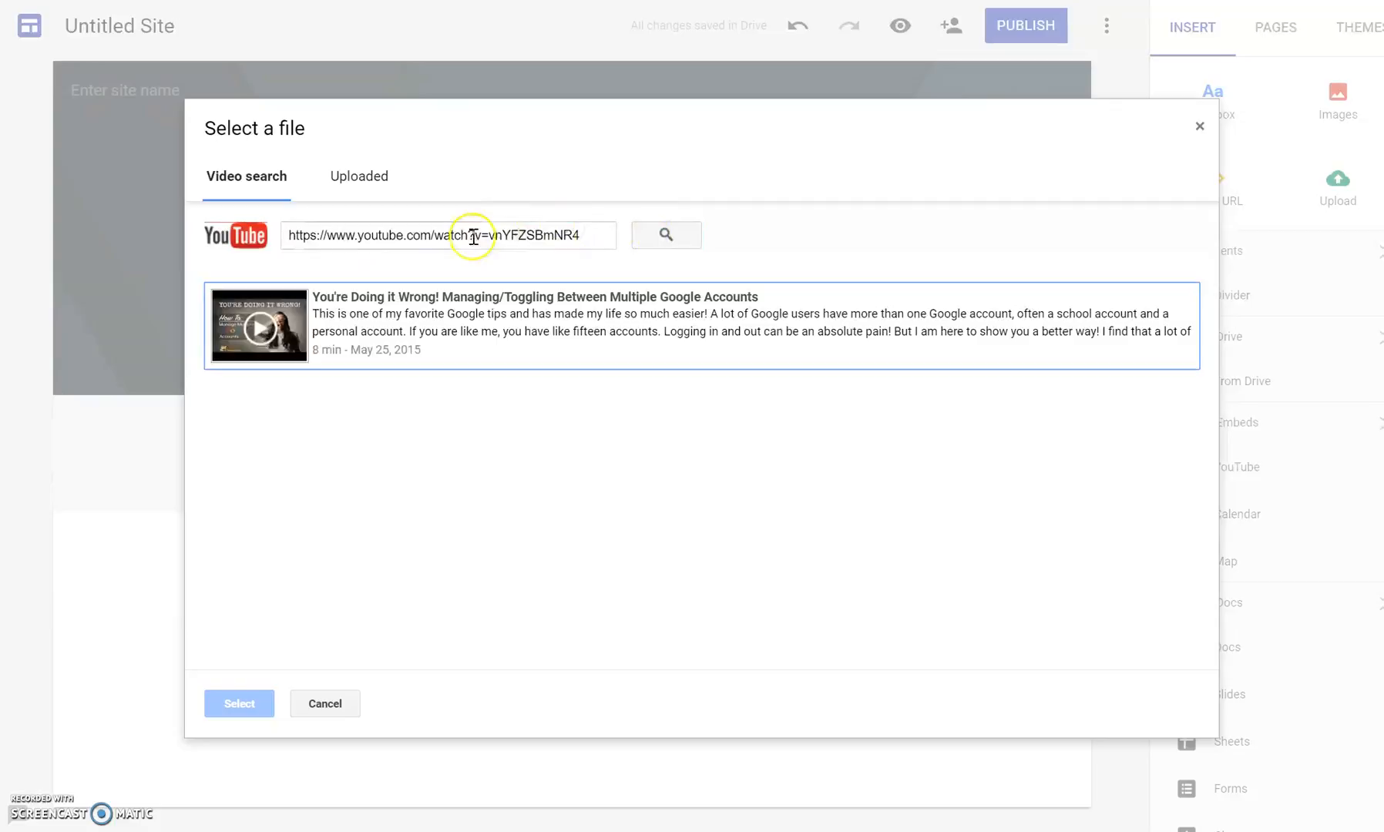
click(363, 328)
click(235, 704)
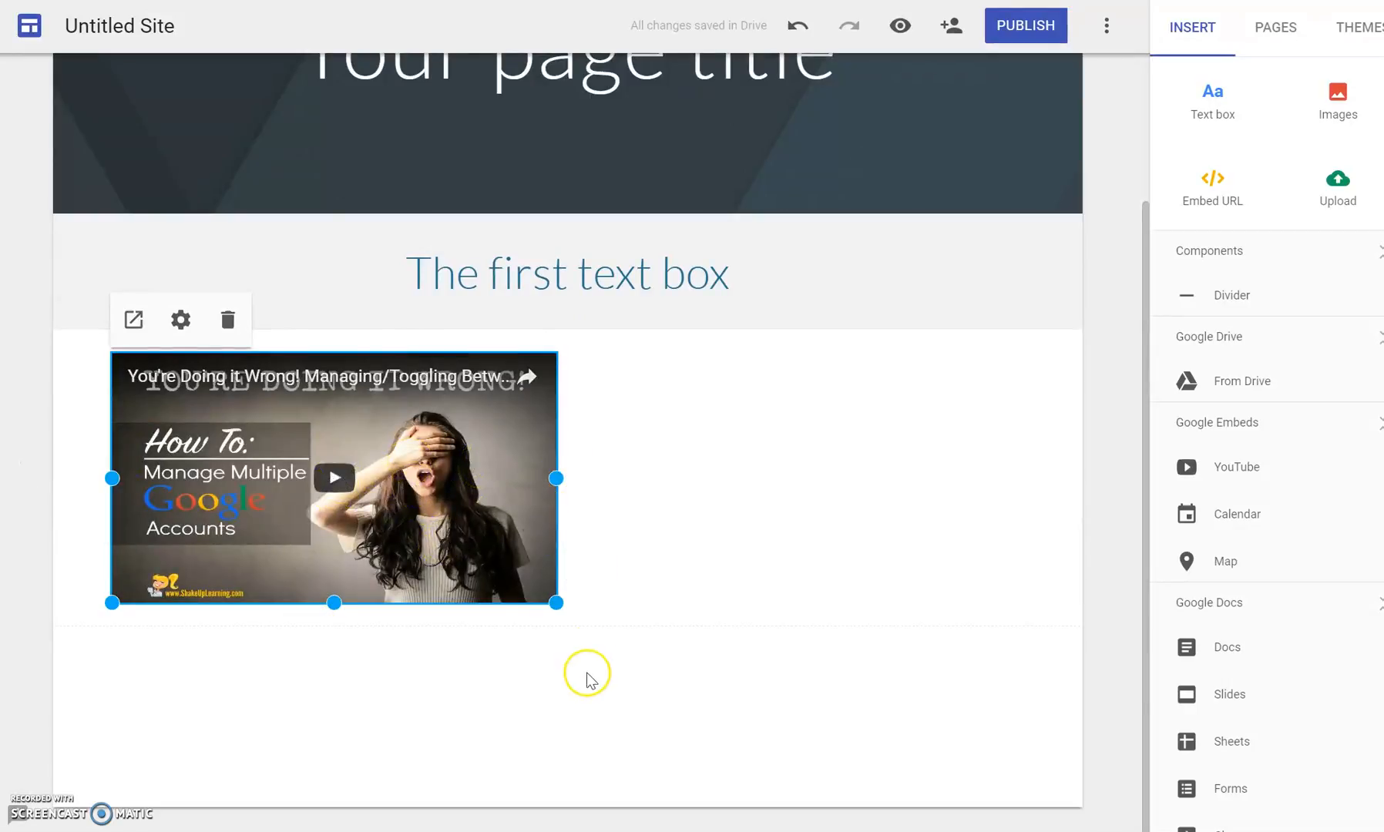
click(602, 649)
scroll(683, 509, up, 3)
click(619, 430)
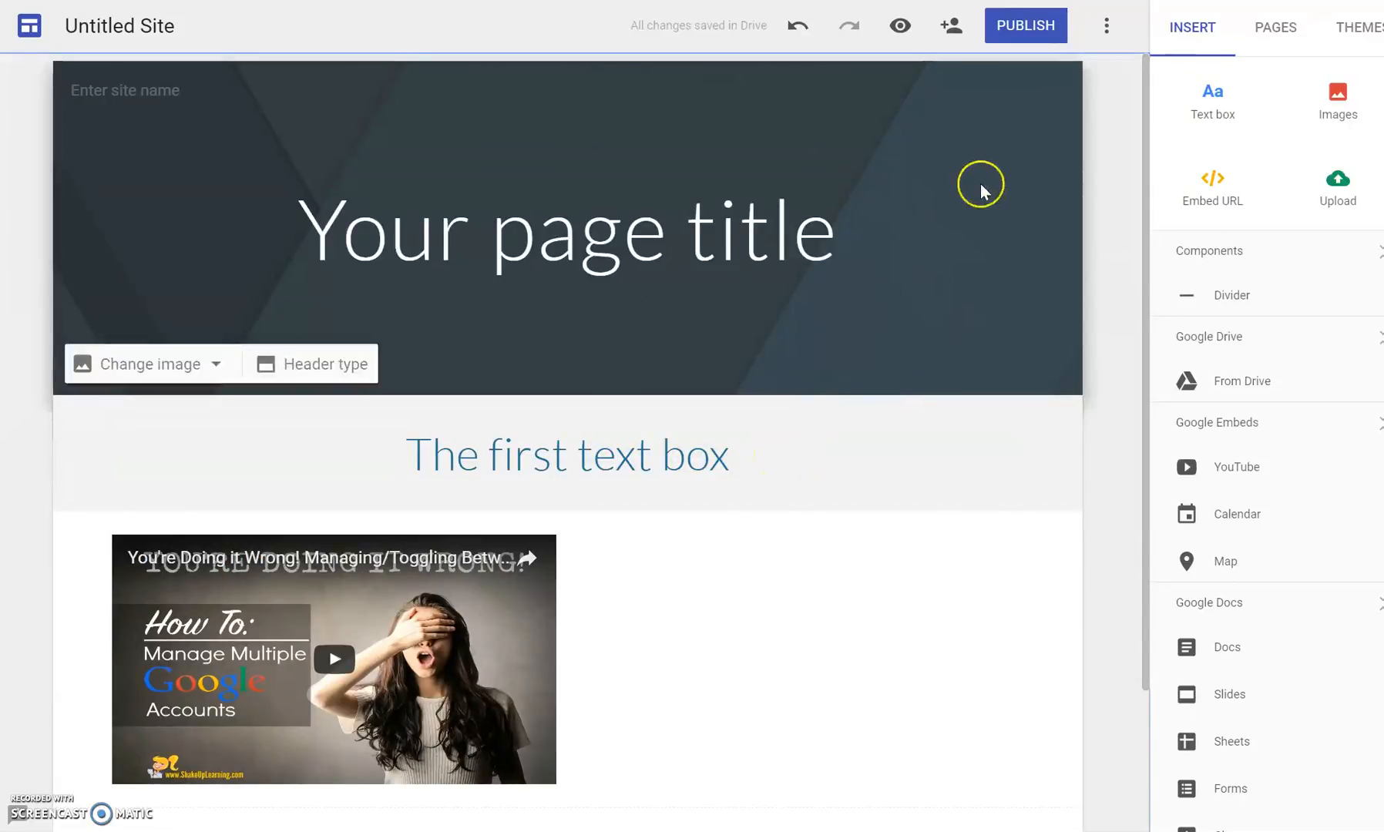
Publish the site at the location my-first-site for anyone at tvsd.info, and view the published site before returning to editing.
click(1031, 33)
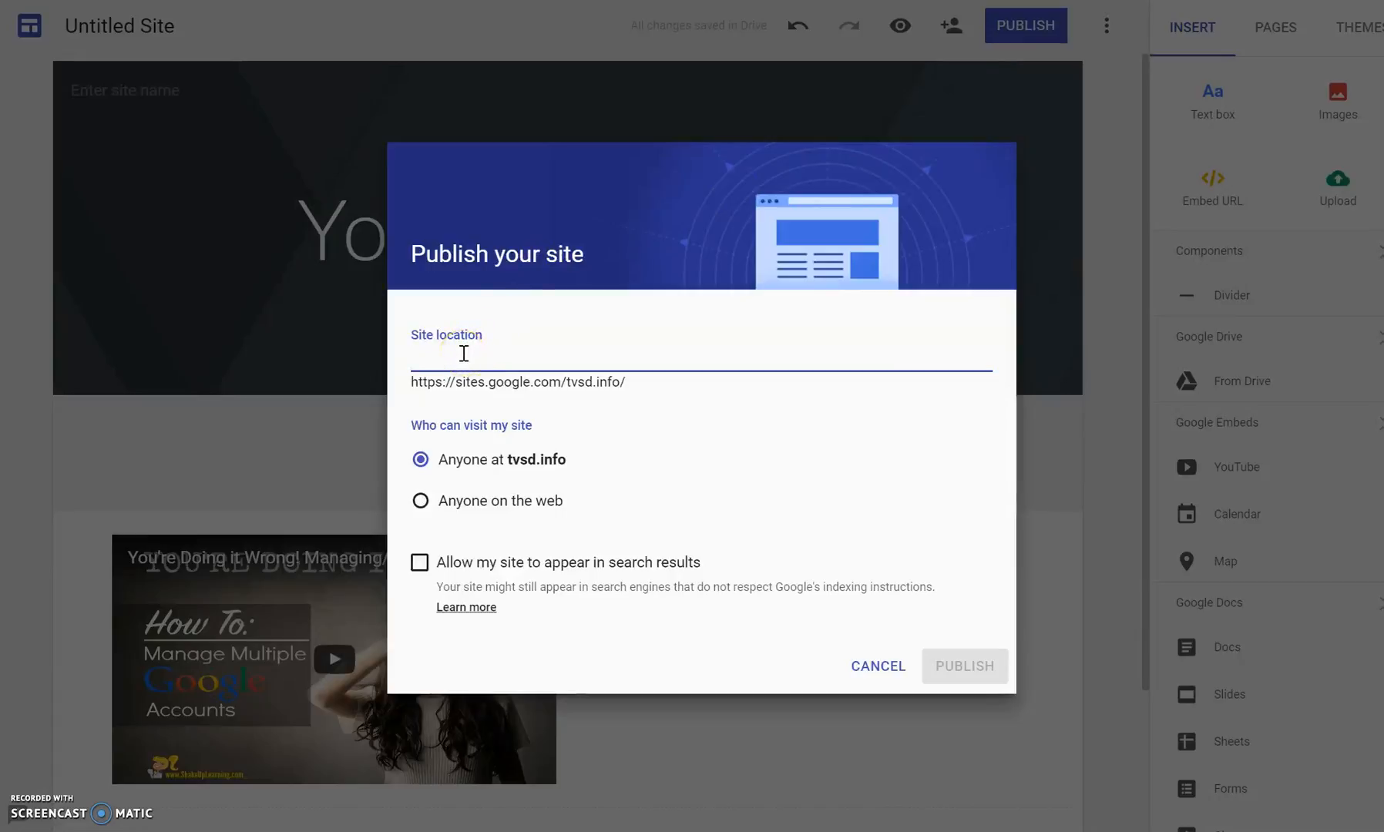
text(my-first-site)
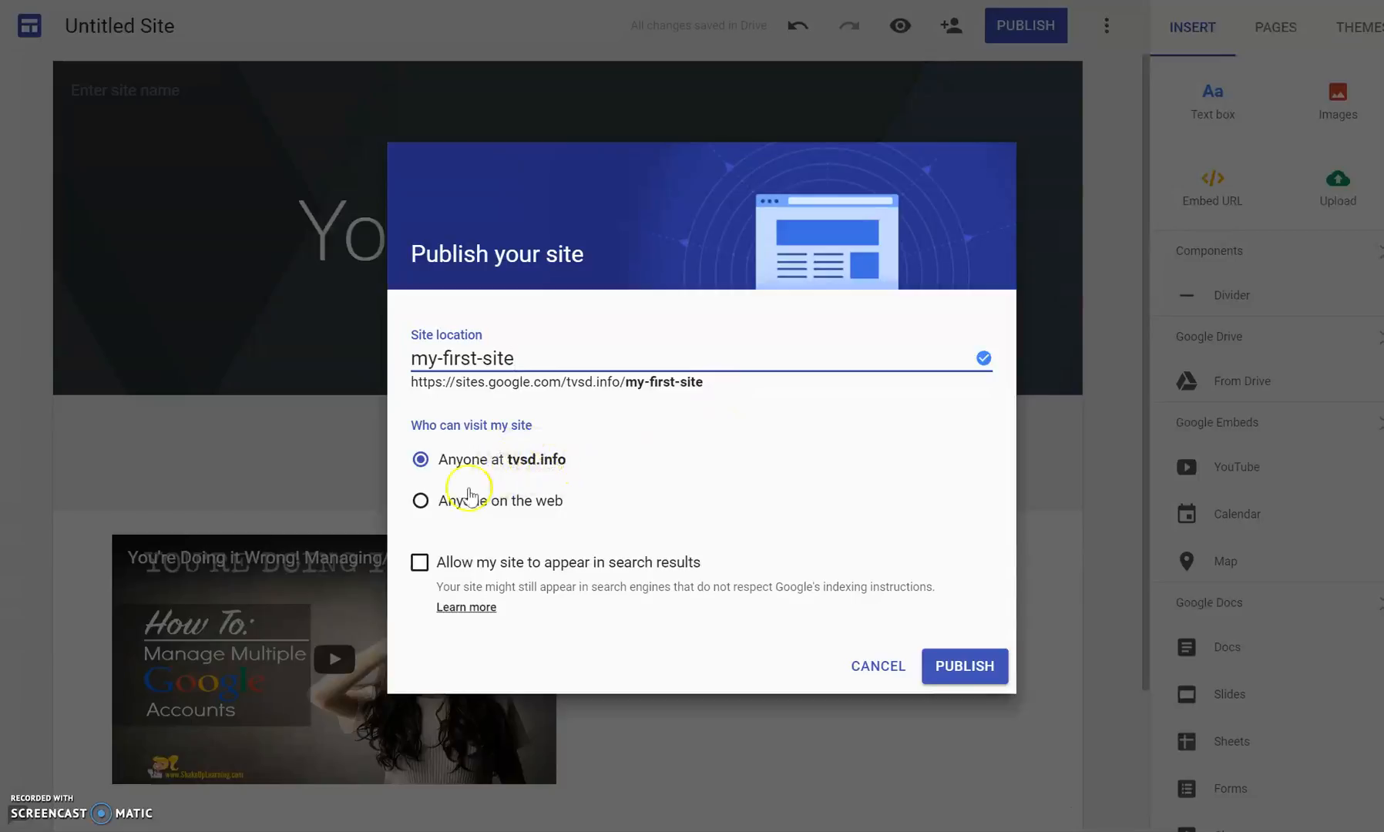
click(421, 501)
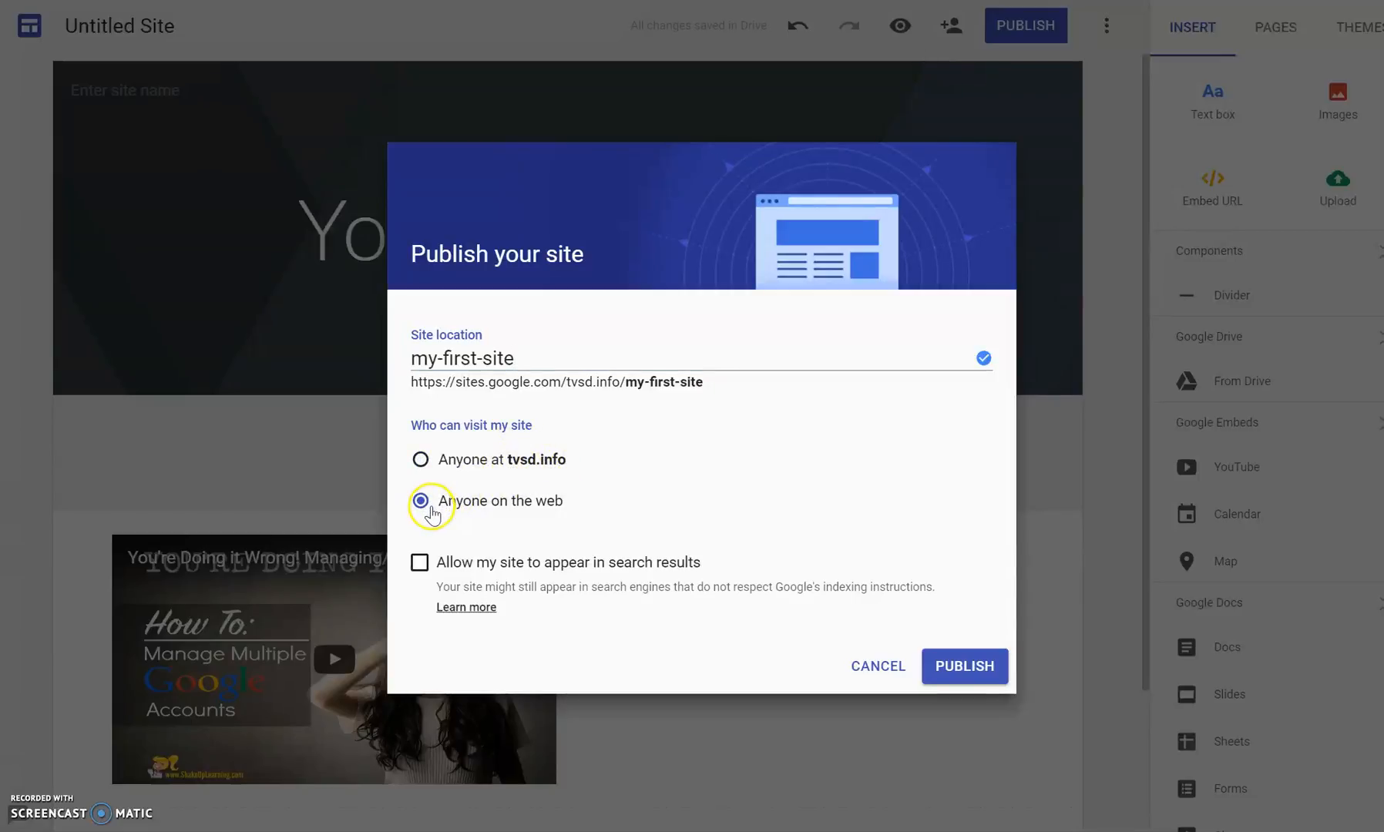
click(421, 461)
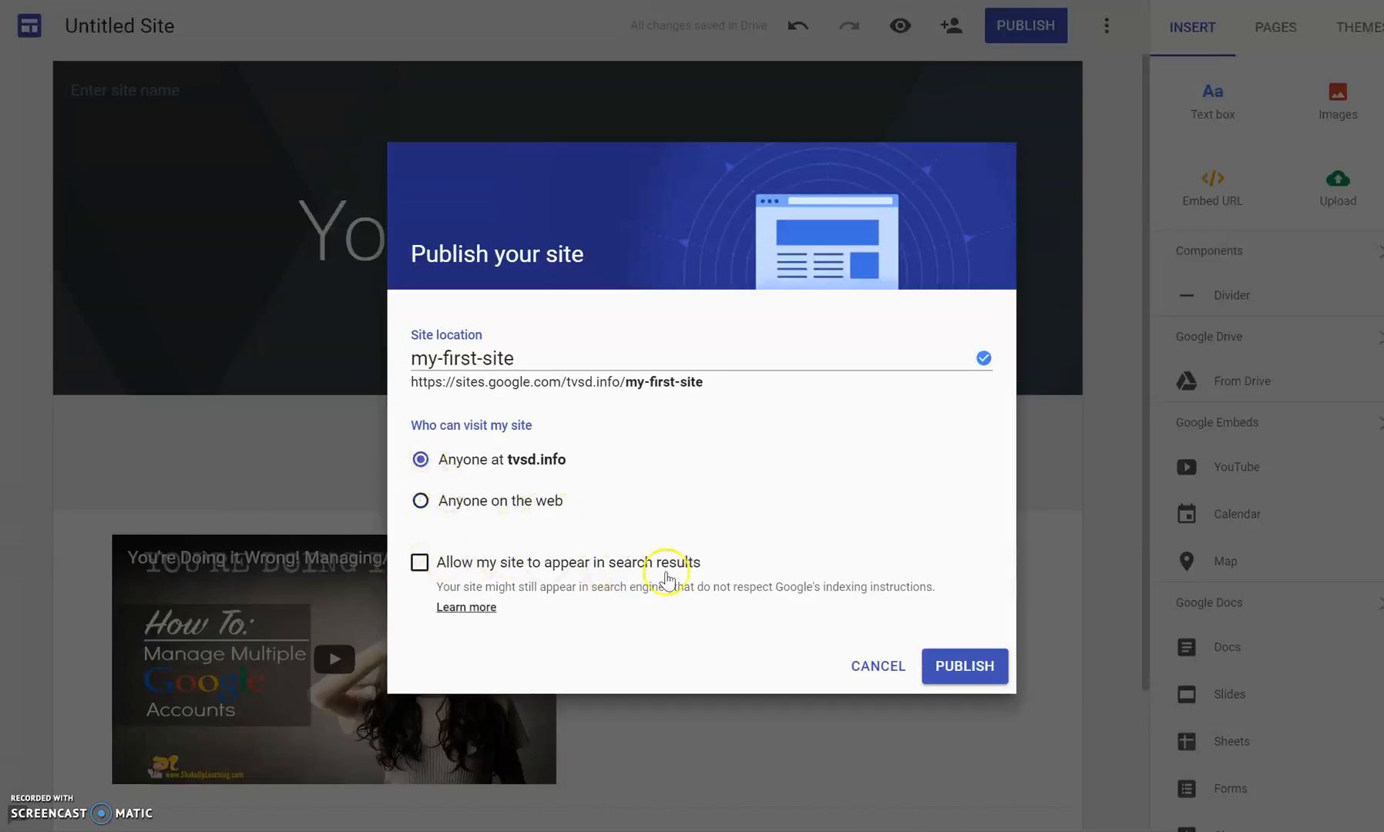
click(965, 667)
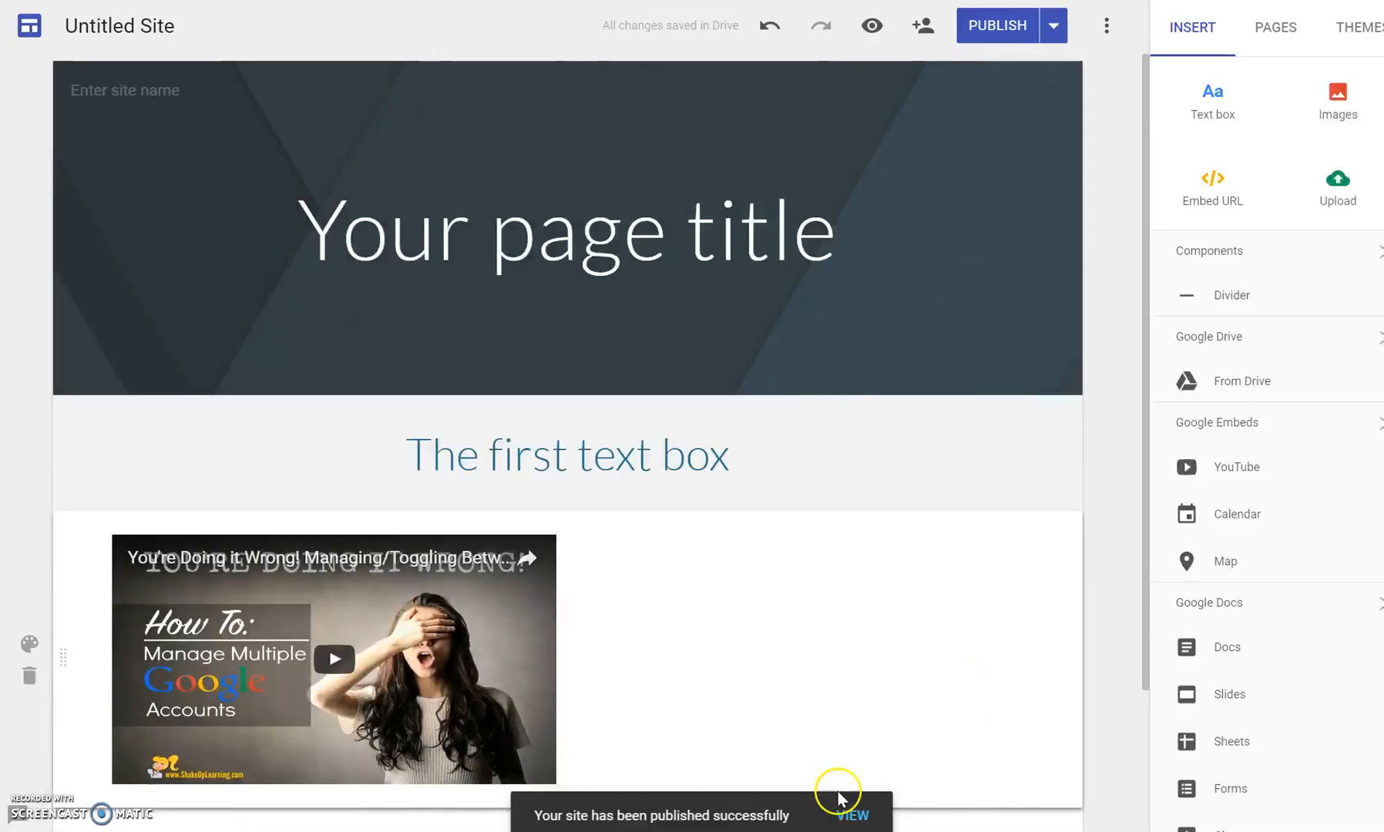
click(854, 812)
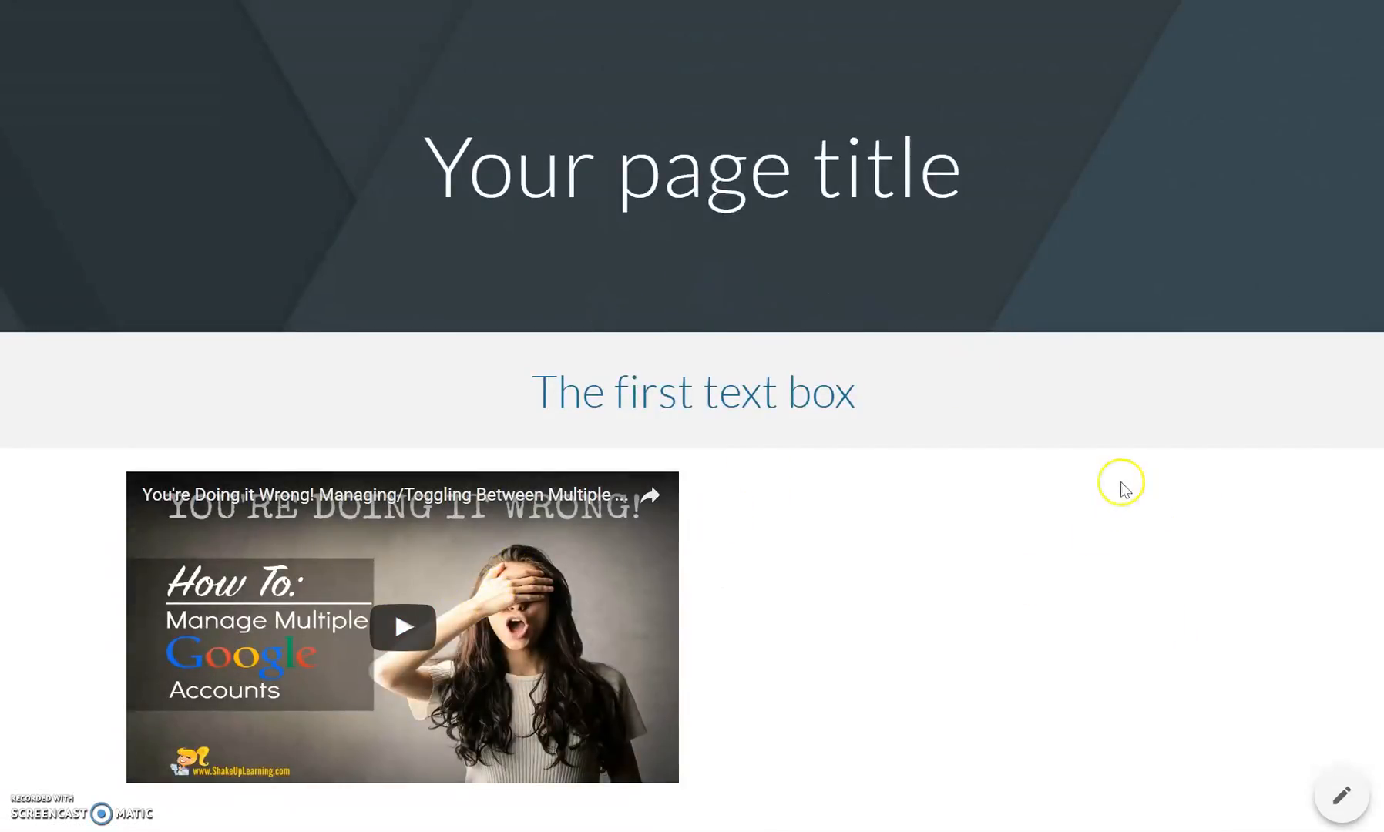
click(1343, 800)
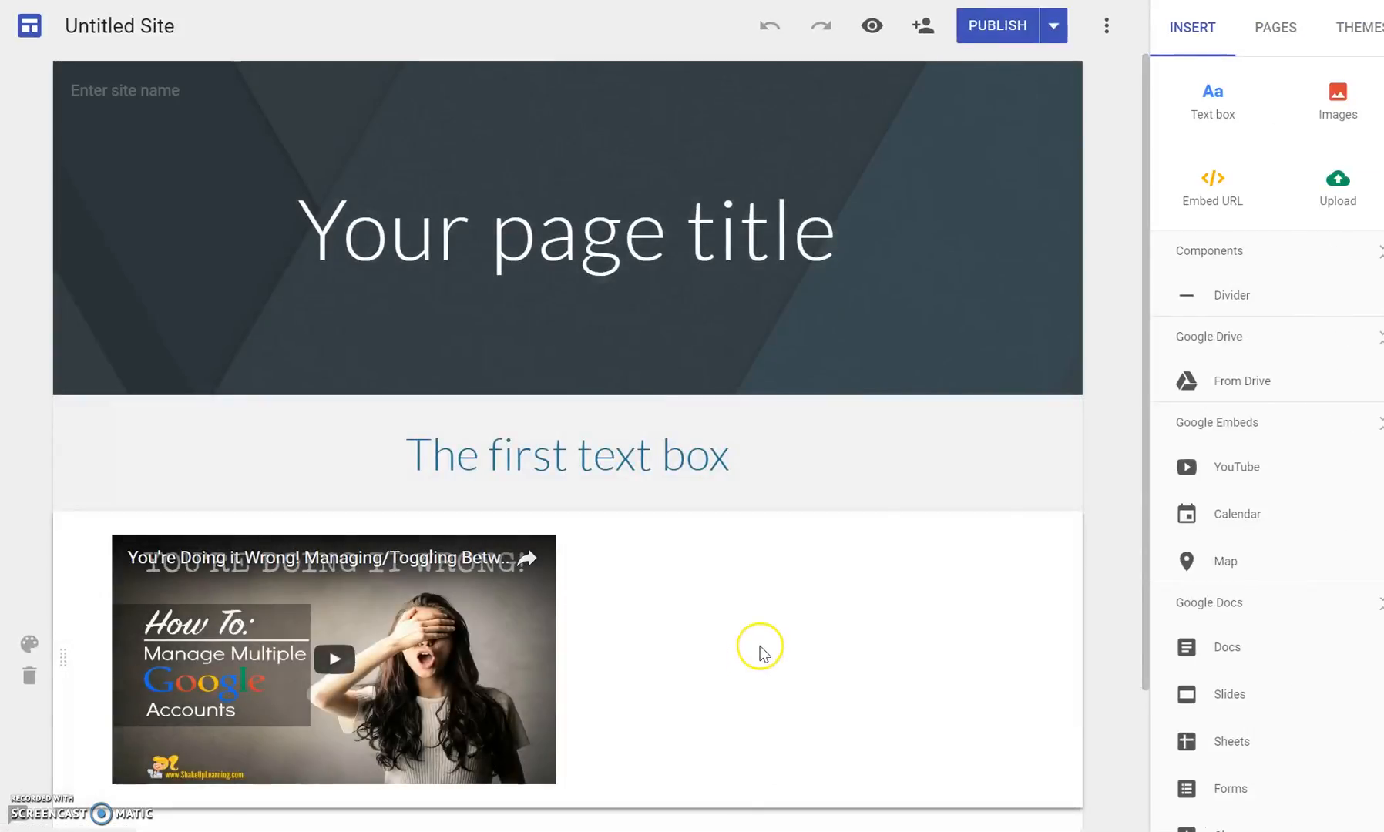
Check the site's publish settings without changing them, and look over the other publish options.
click(1055, 31)
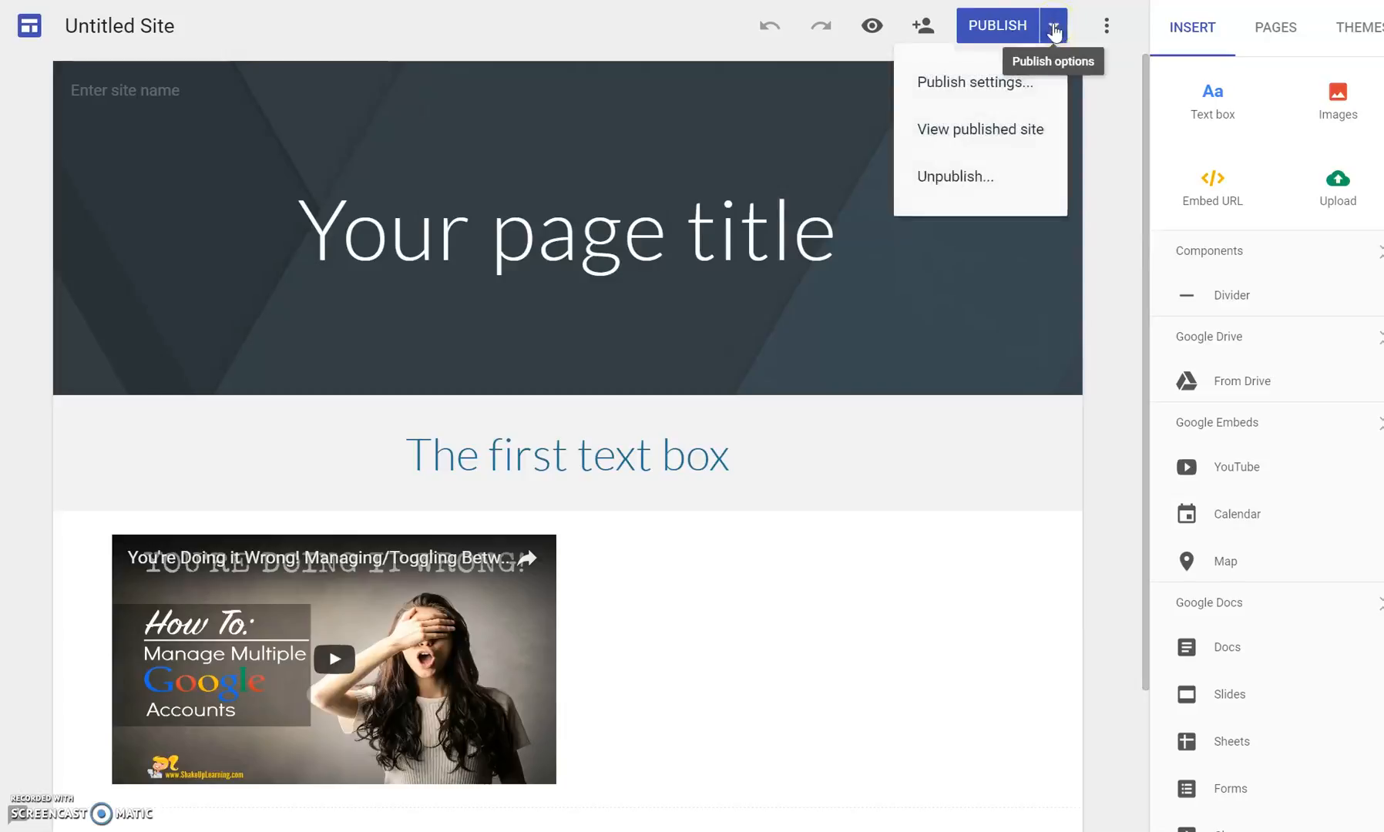
click(1001, 86)
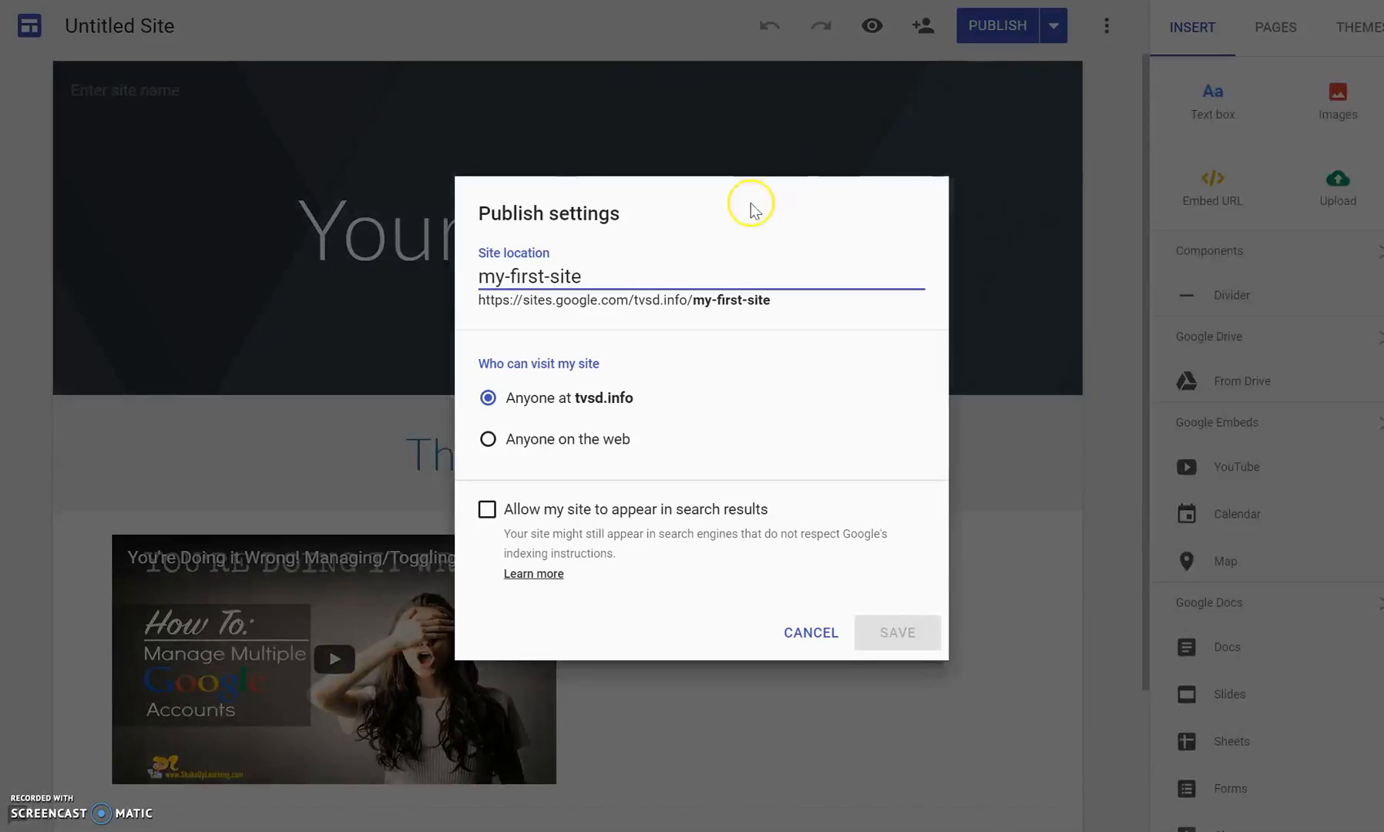
click(800, 632)
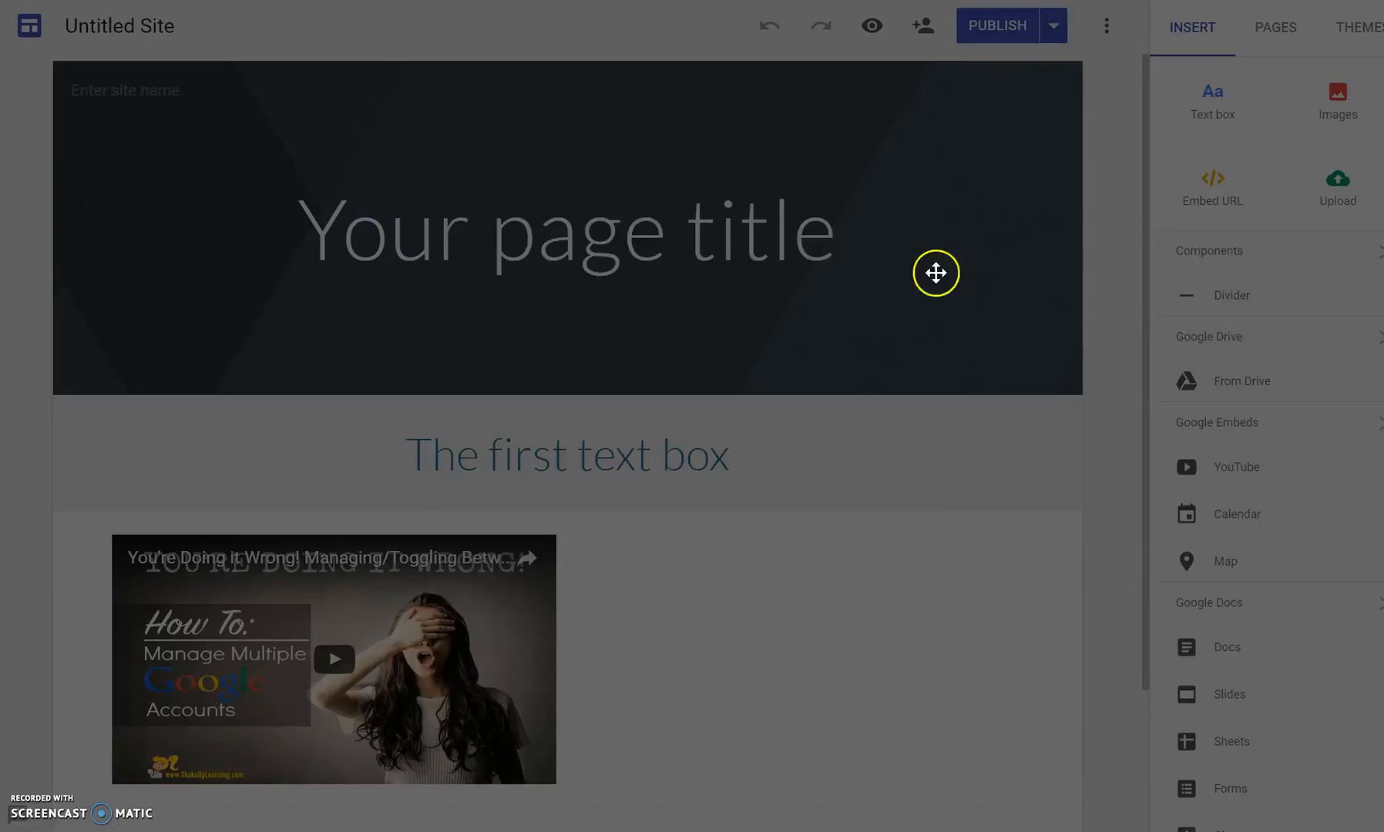
click(1053, 31)
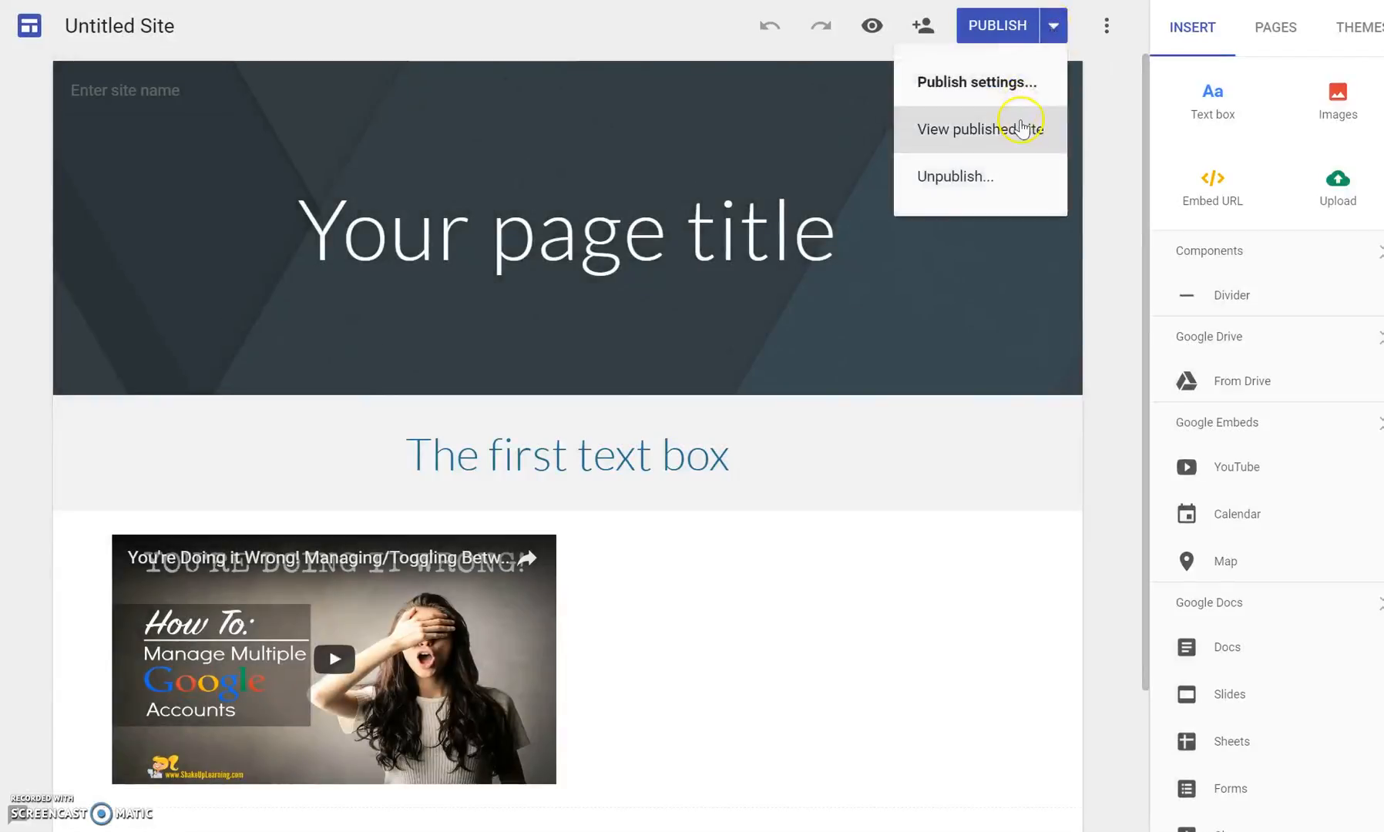
click(969, 175)
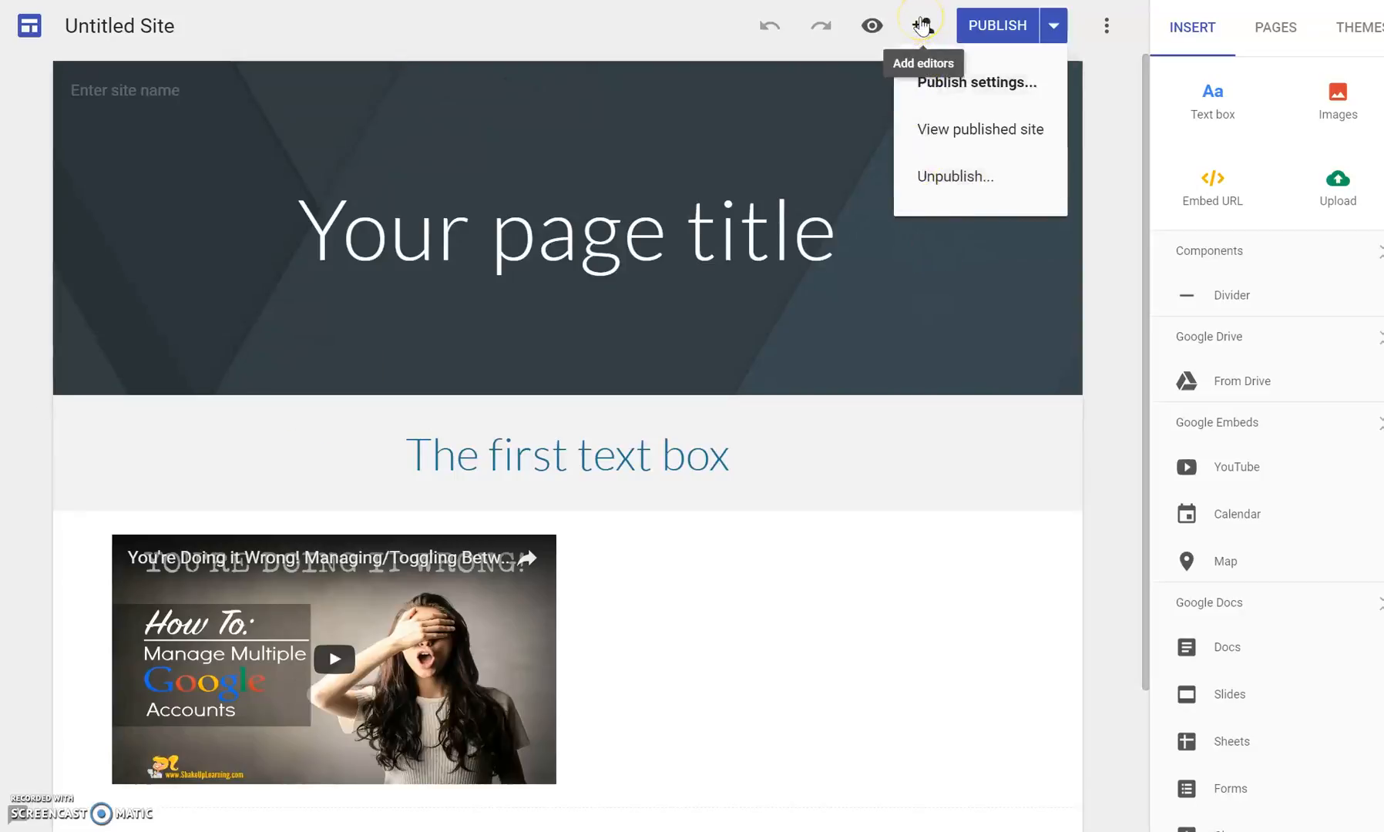
Preview the site in the tablet and phone sizes, and close the preview.
click(872, 34)
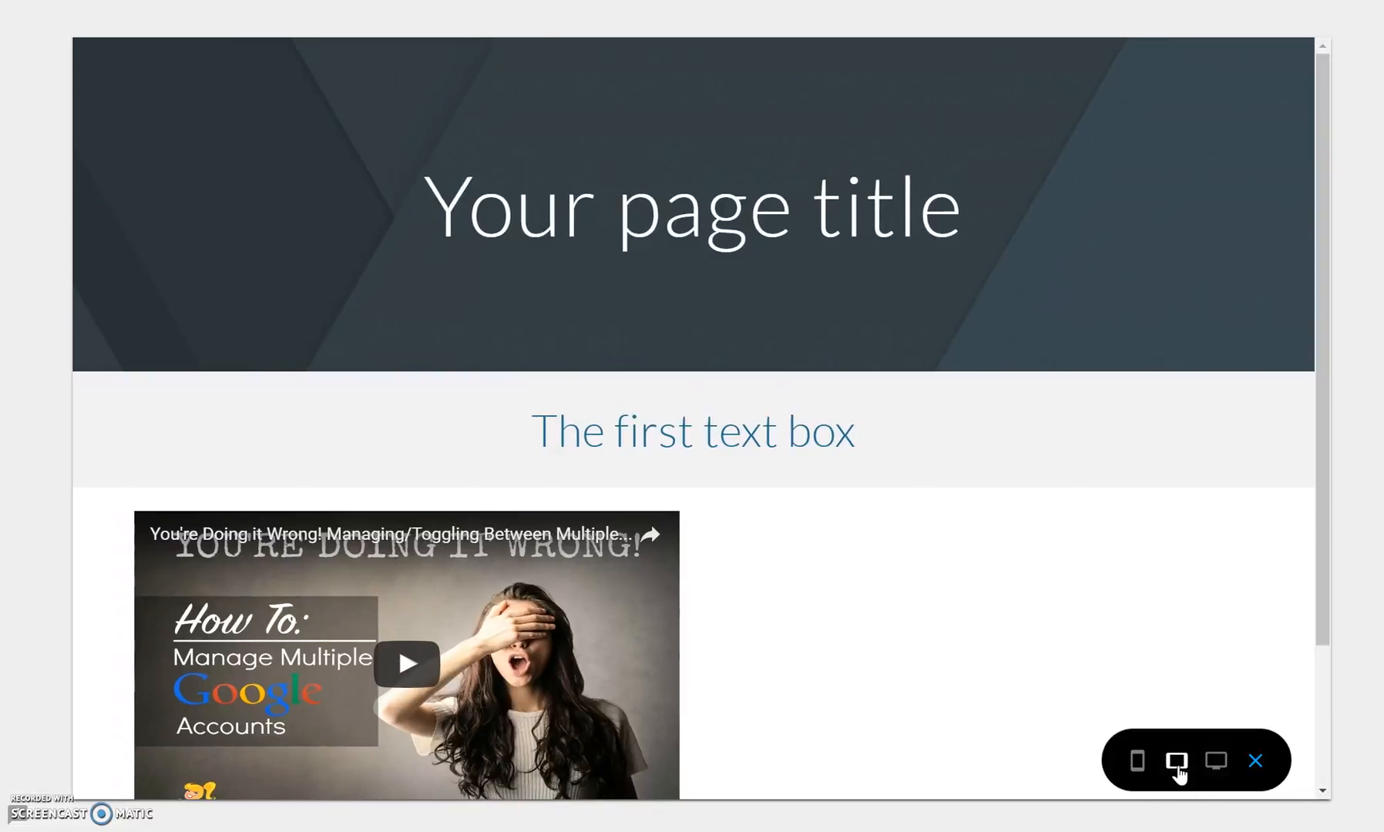
click(1138, 764)
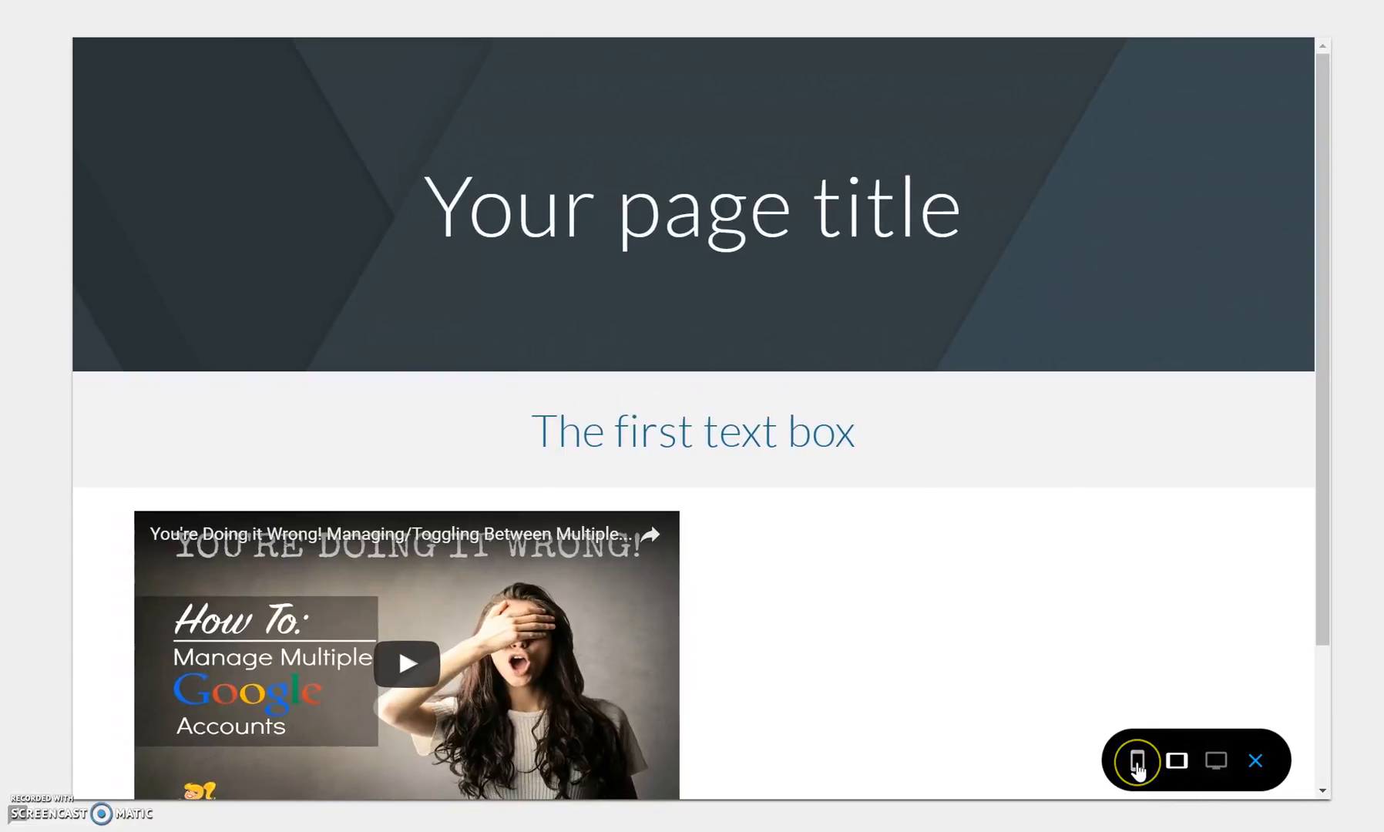
click(1256, 761)
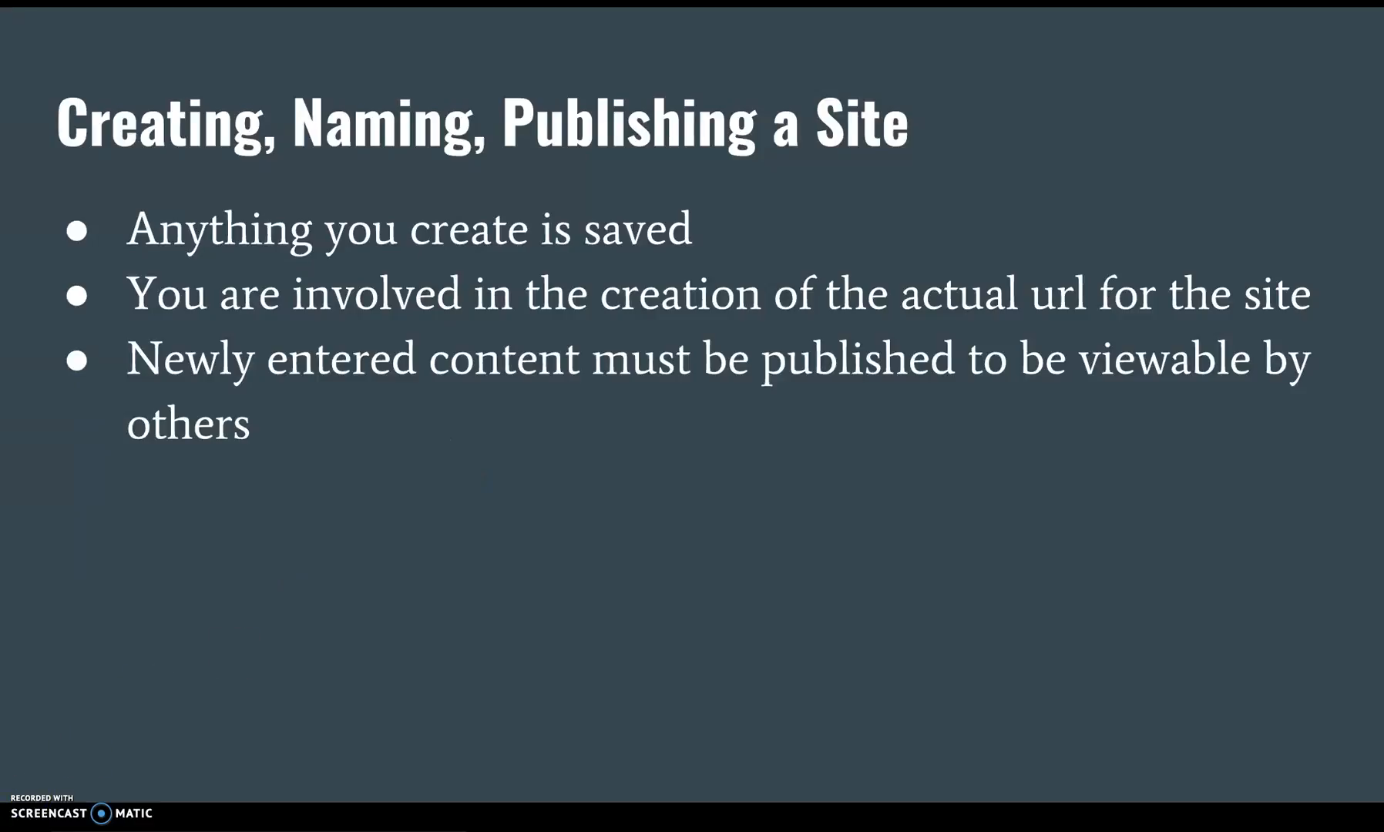
click(231, 630)
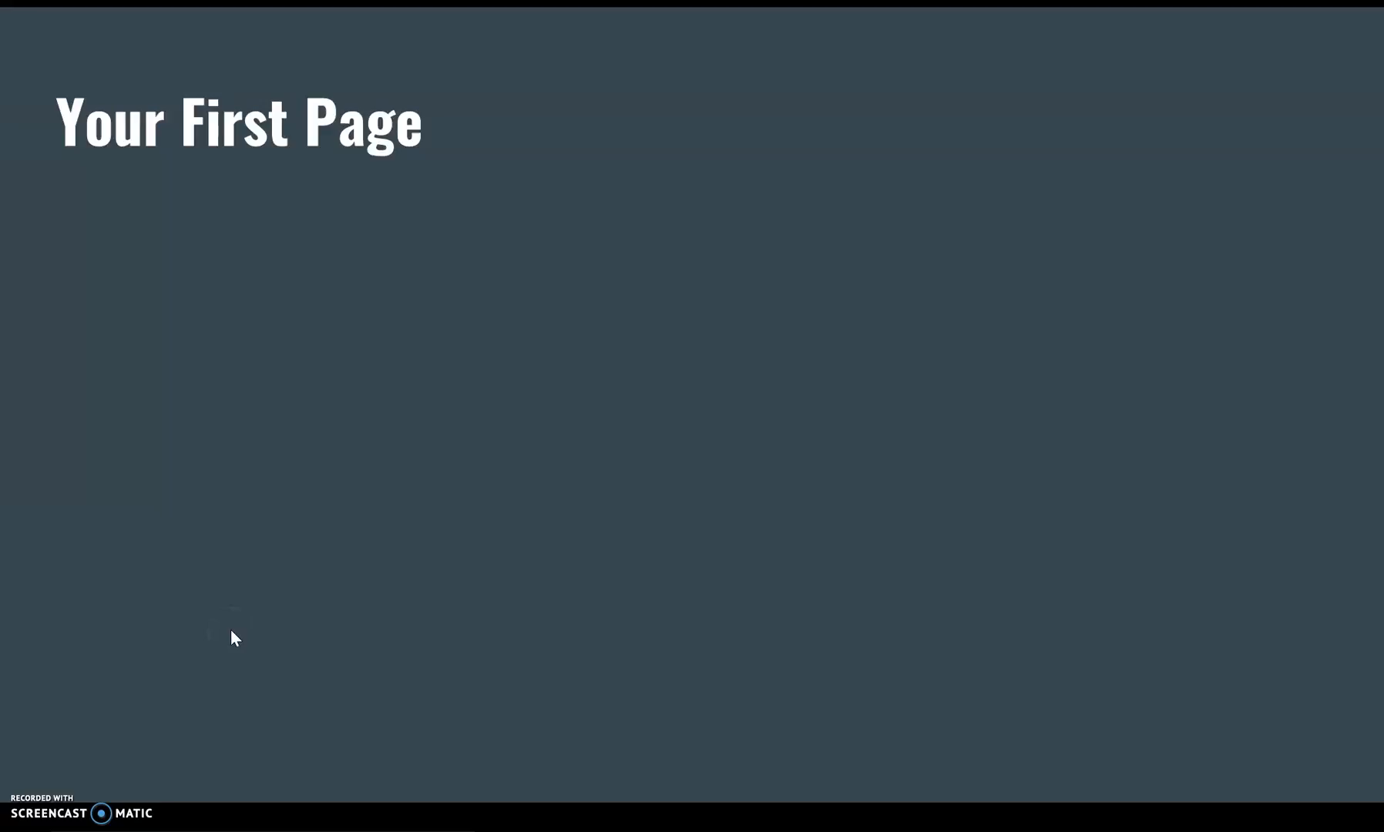
click(231, 631)
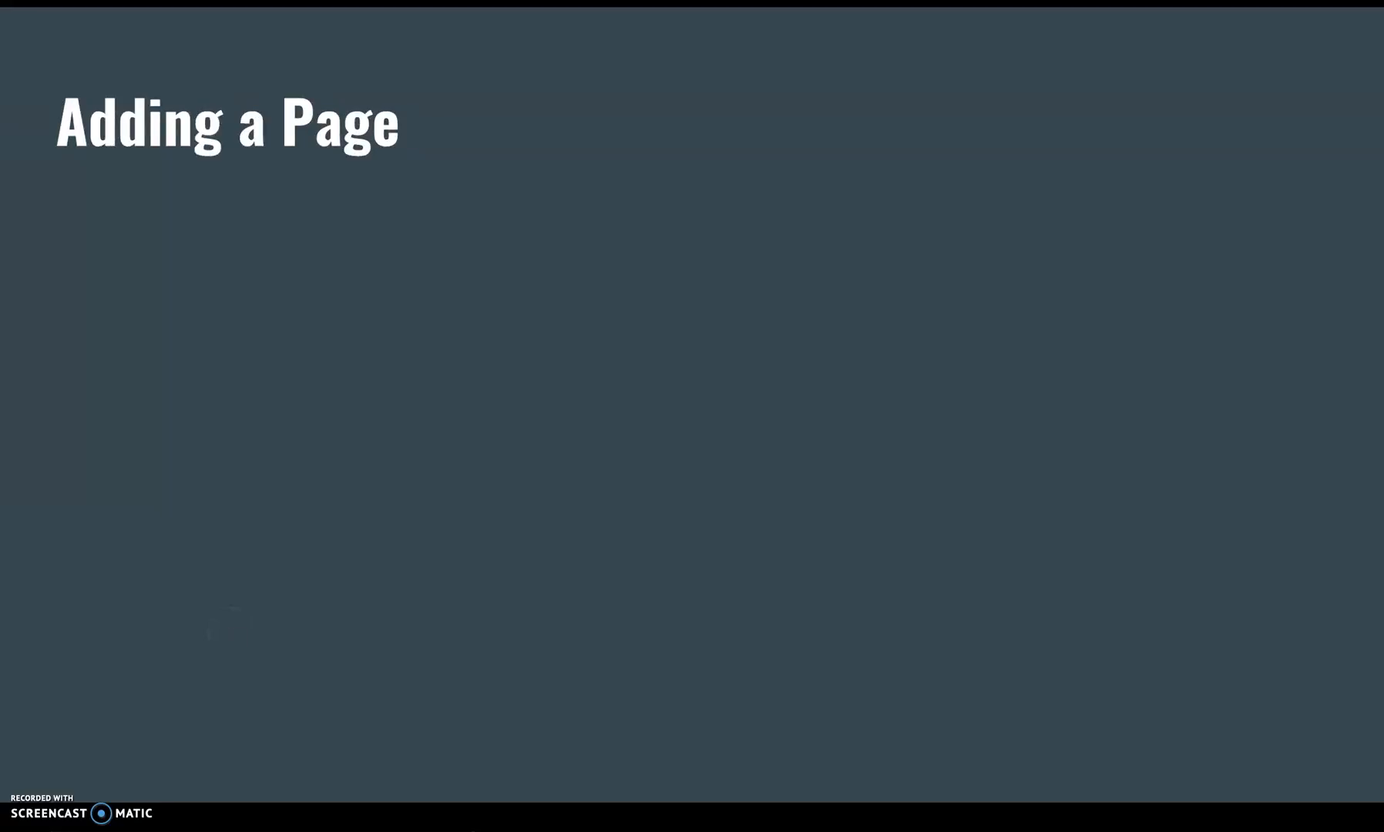
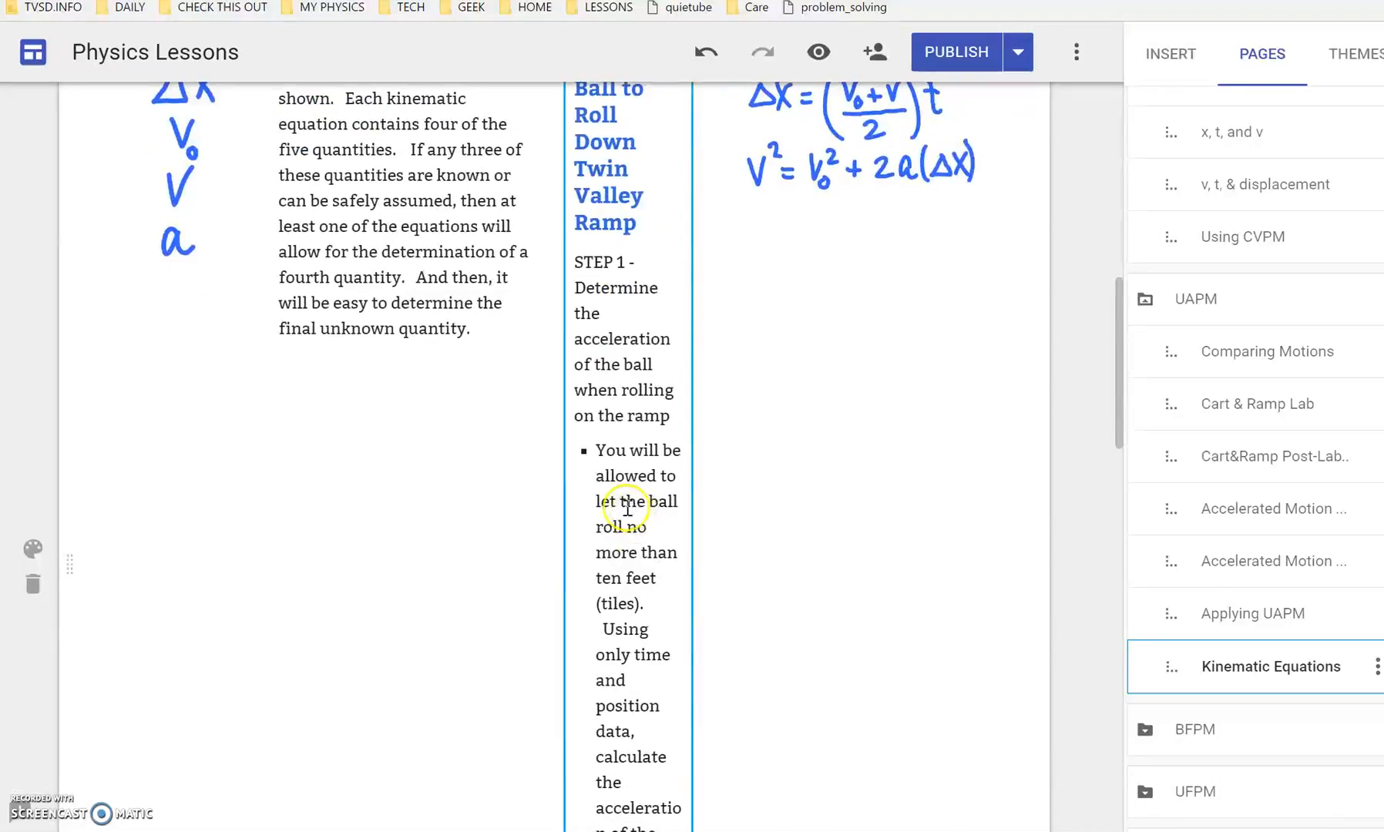
click(438, 585)
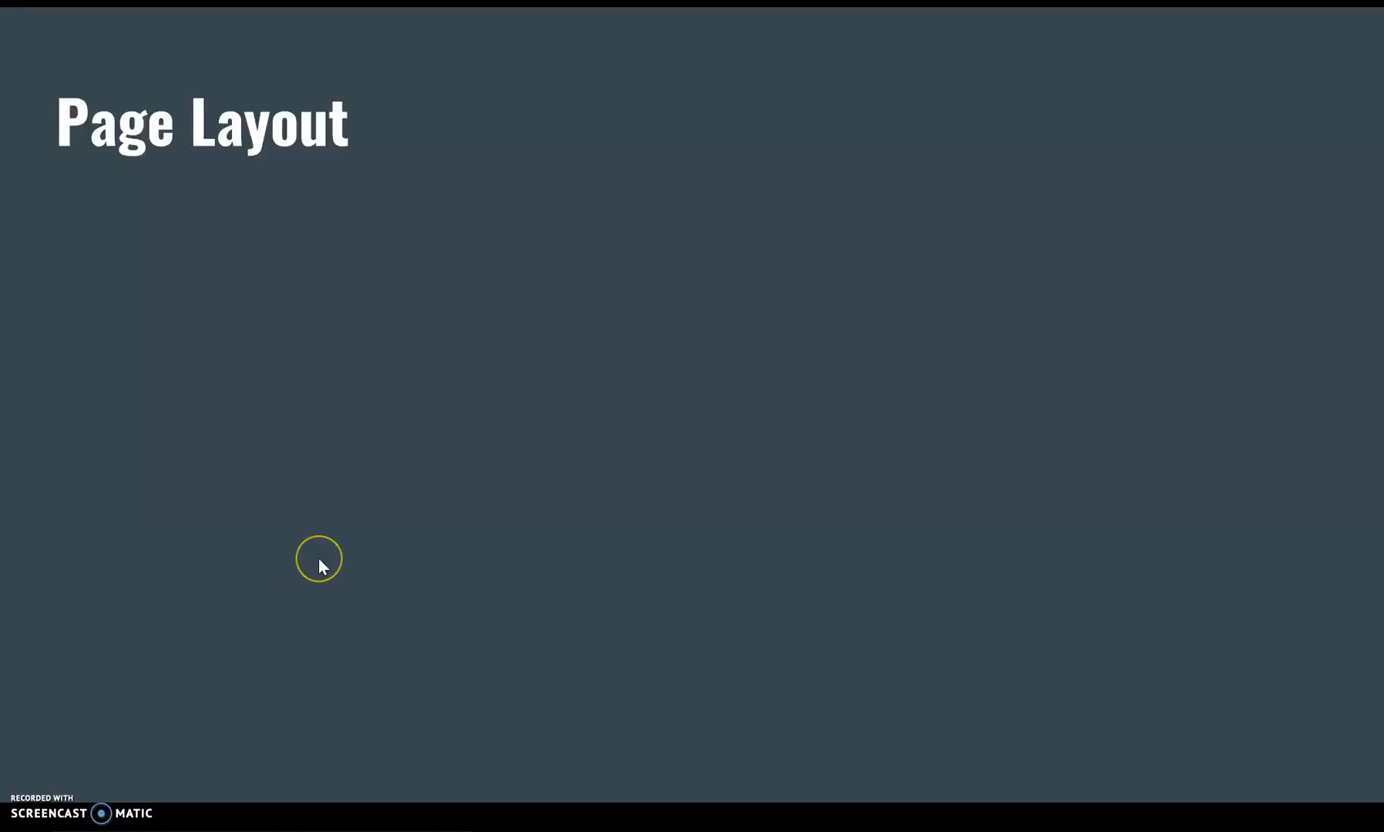
click(319, 560)
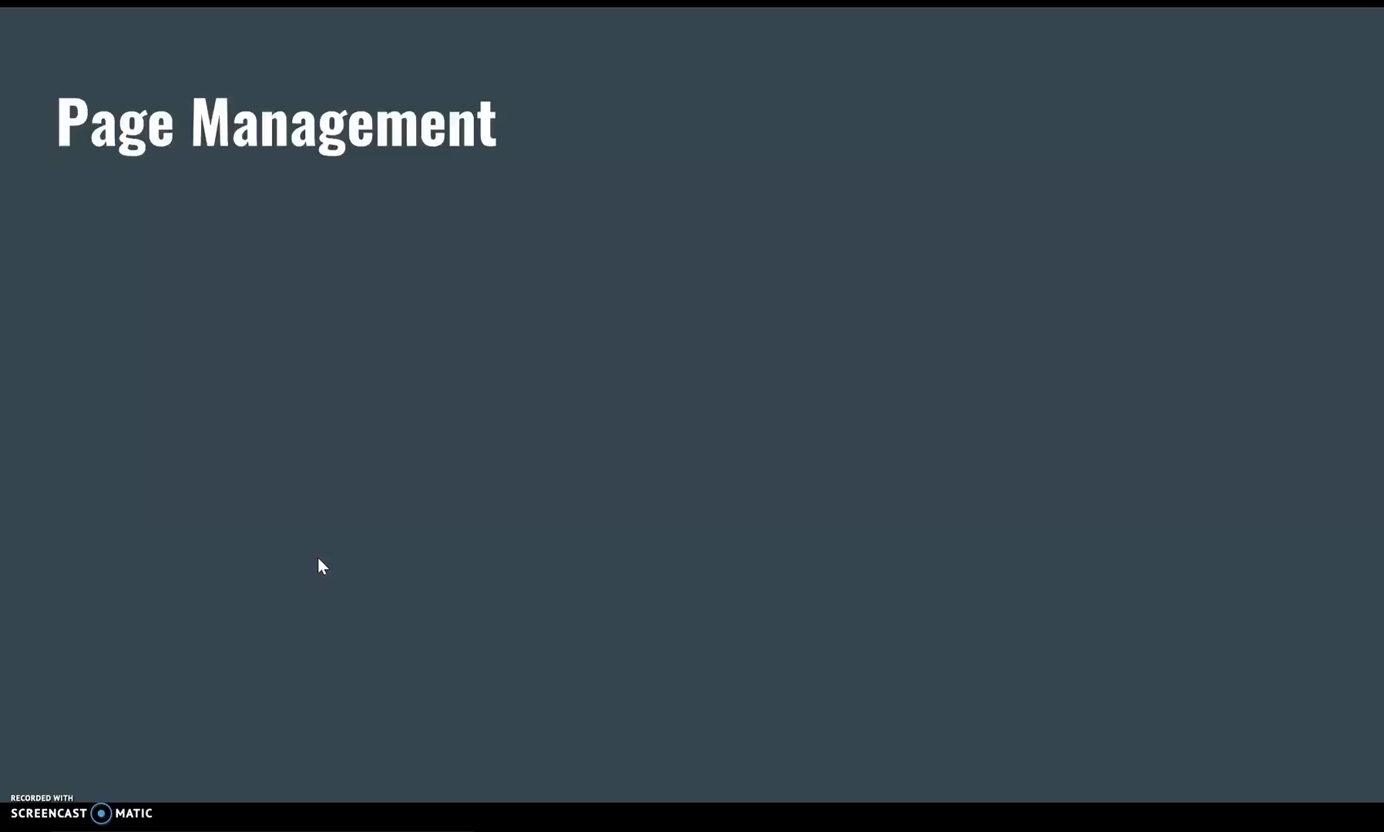
click(318, 560)
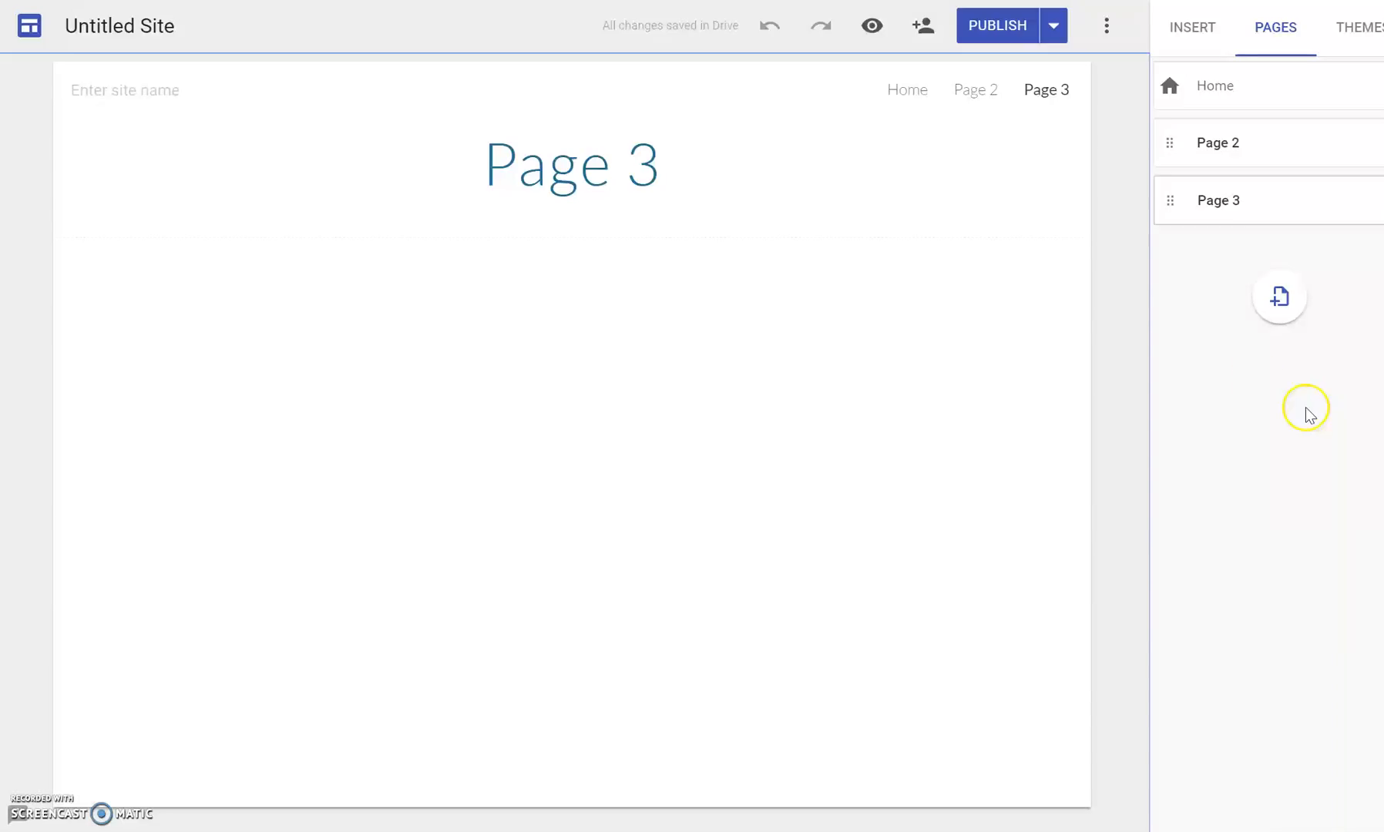
Add a new page named Page 4 to the untitled site.
click(1282, 299)
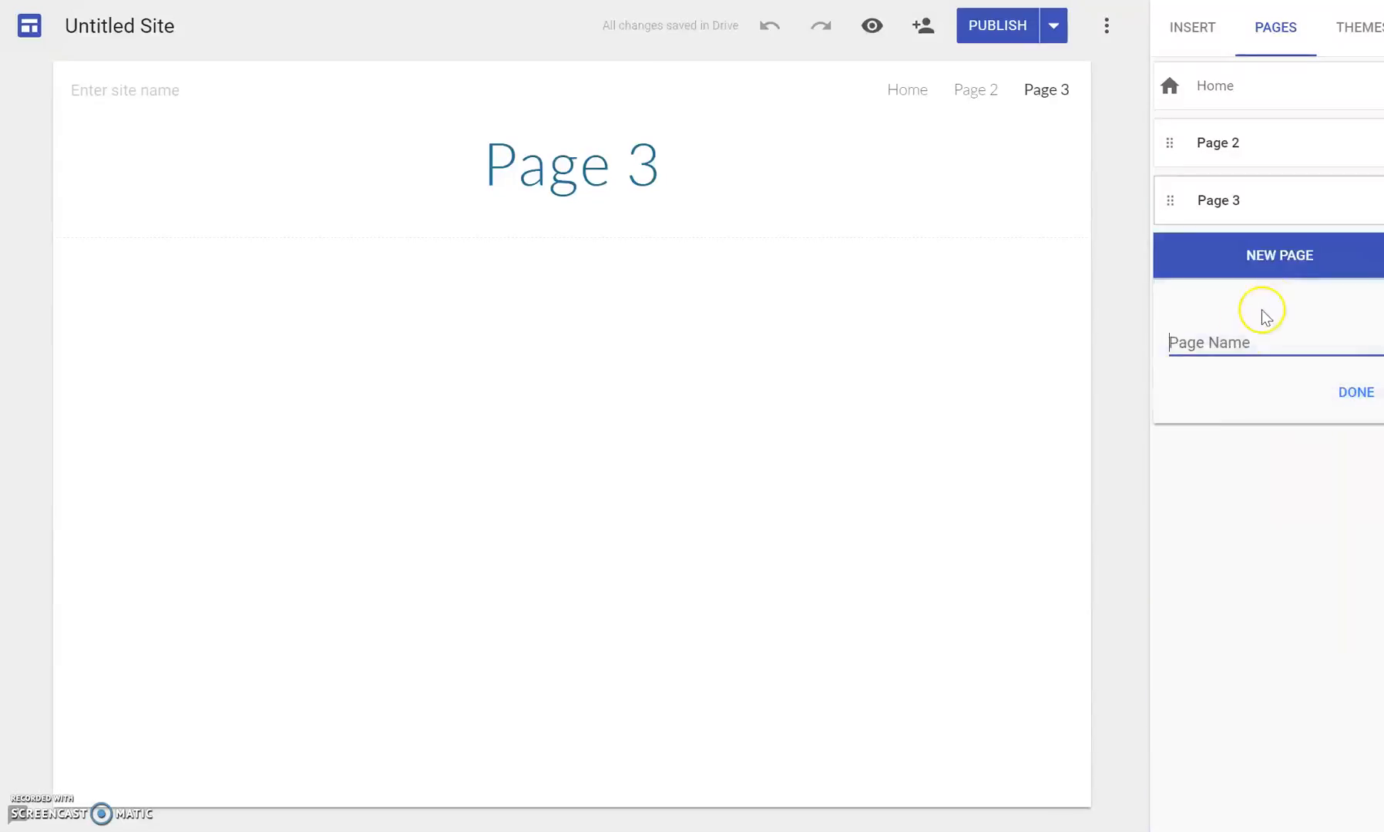
text(Page 4)
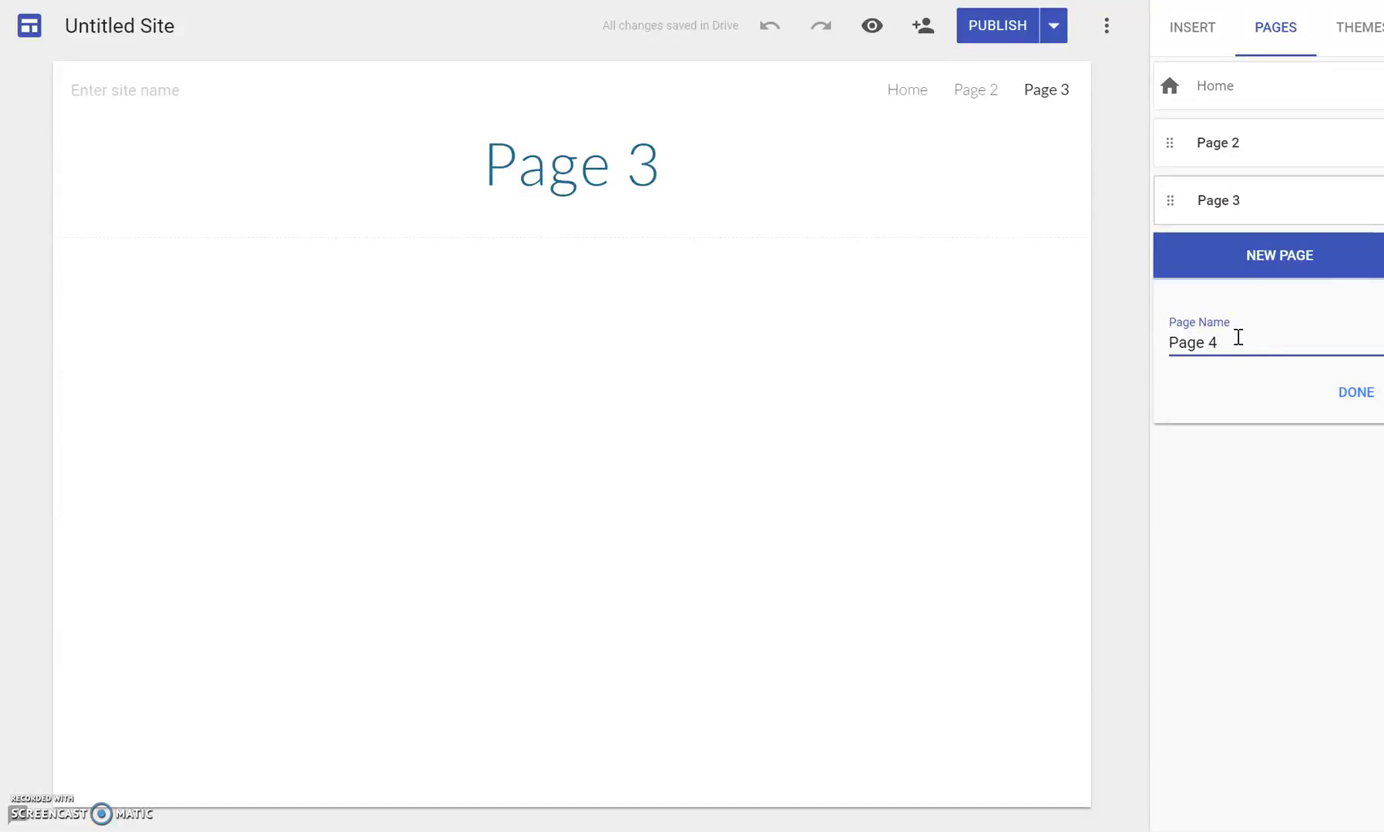
key(Return)
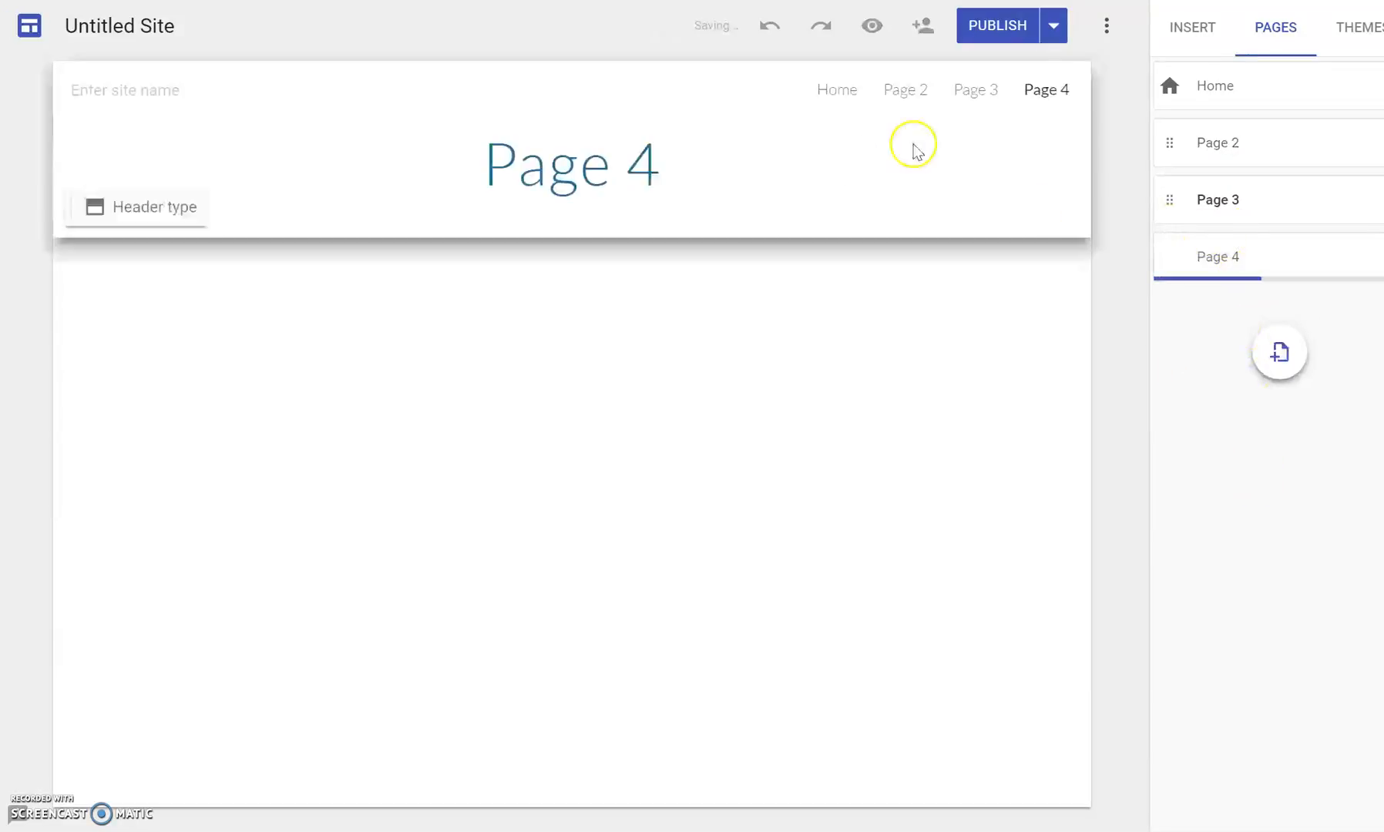
View the Home page and Pages 2 to 4 through the page list, and revisit Pages 2 and 3 through the site's navigation.
click(1214, 87)
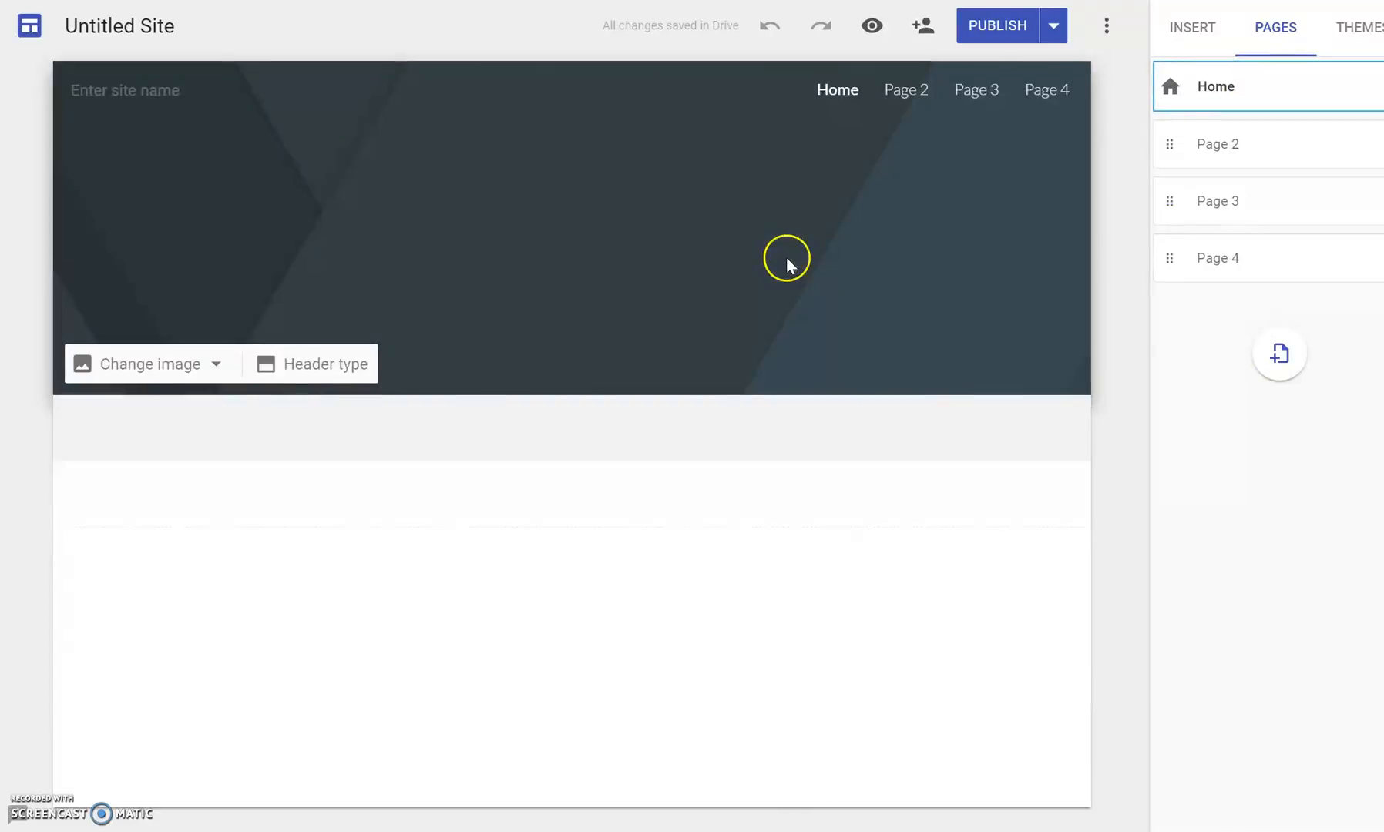
click(1220, 148)
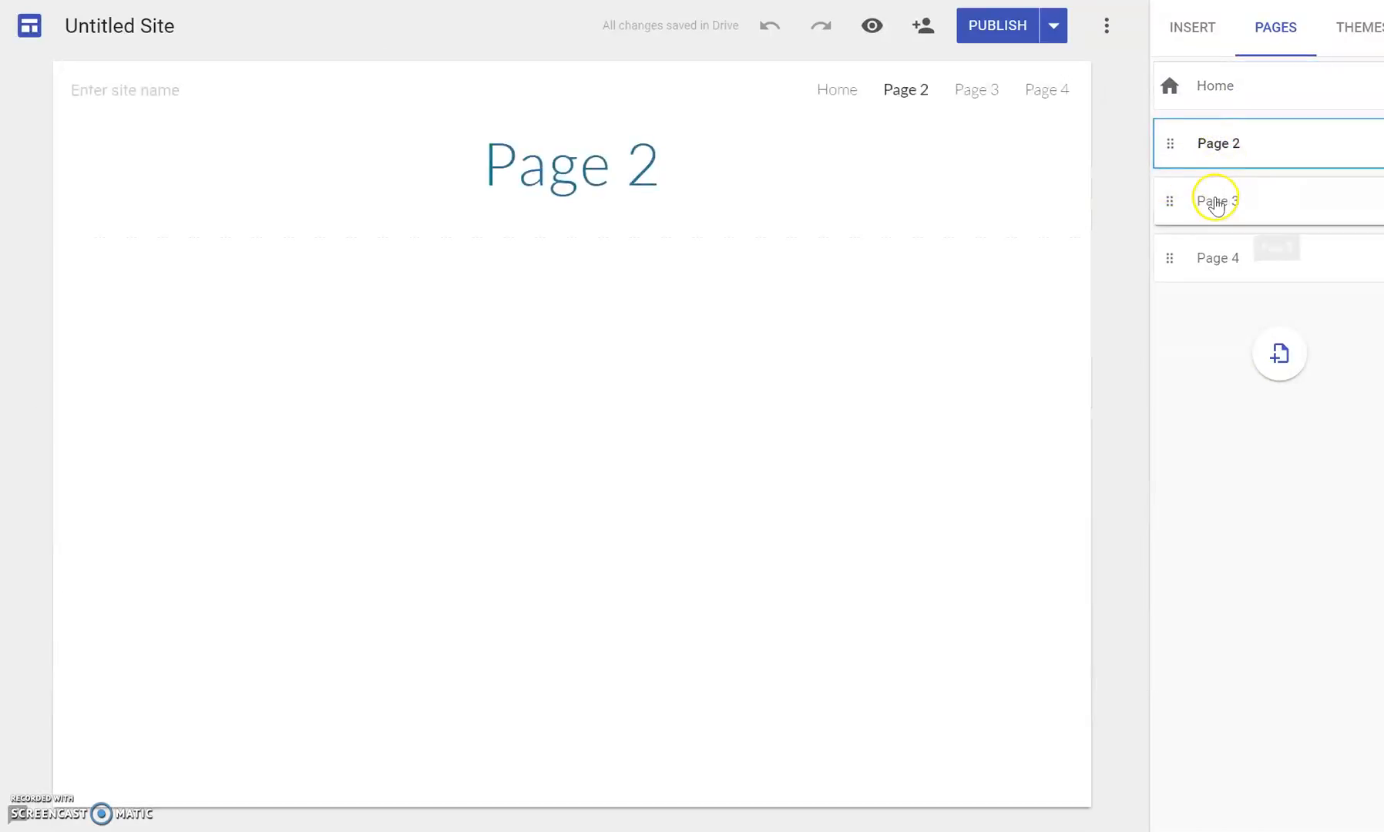
click(1217, 204)
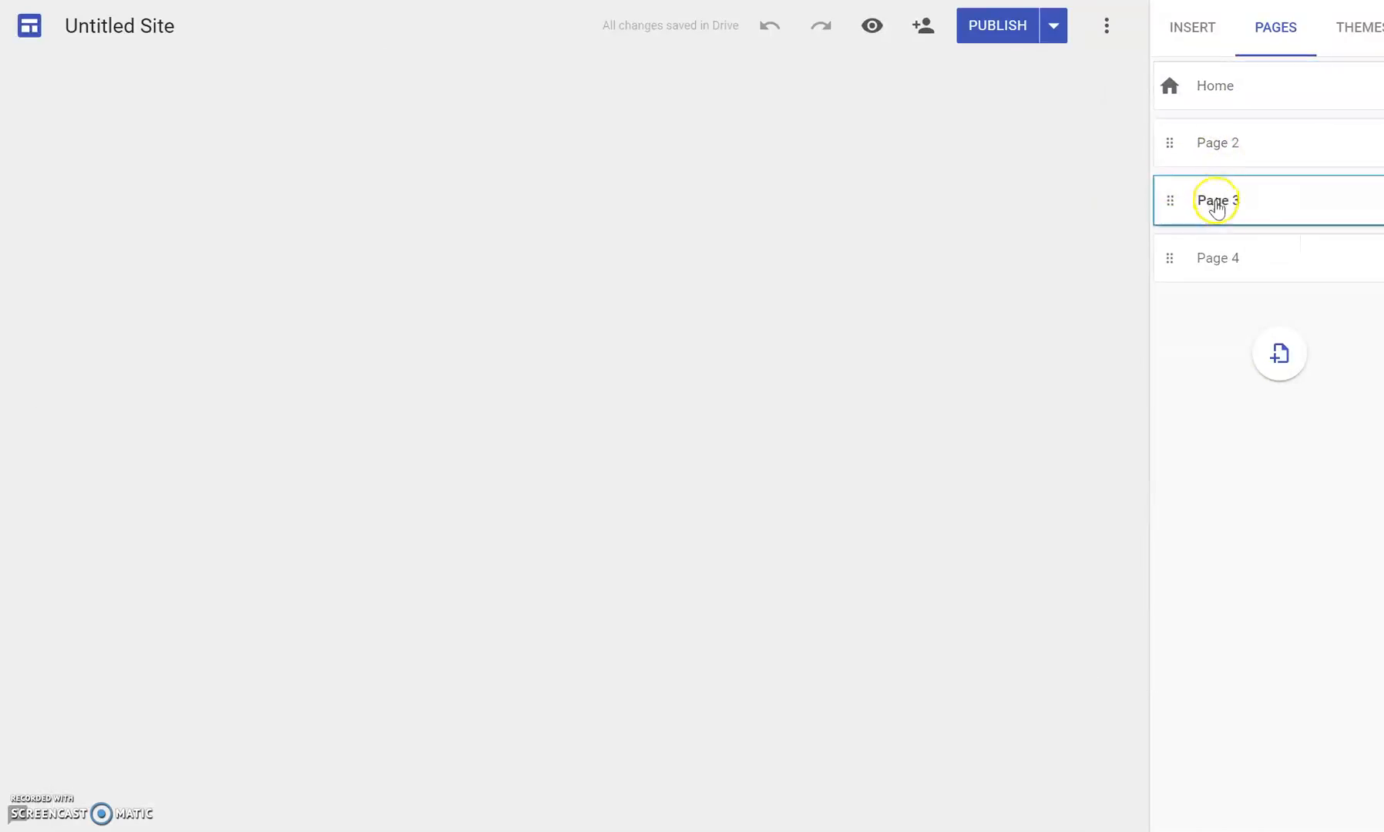
click(1223, 264)
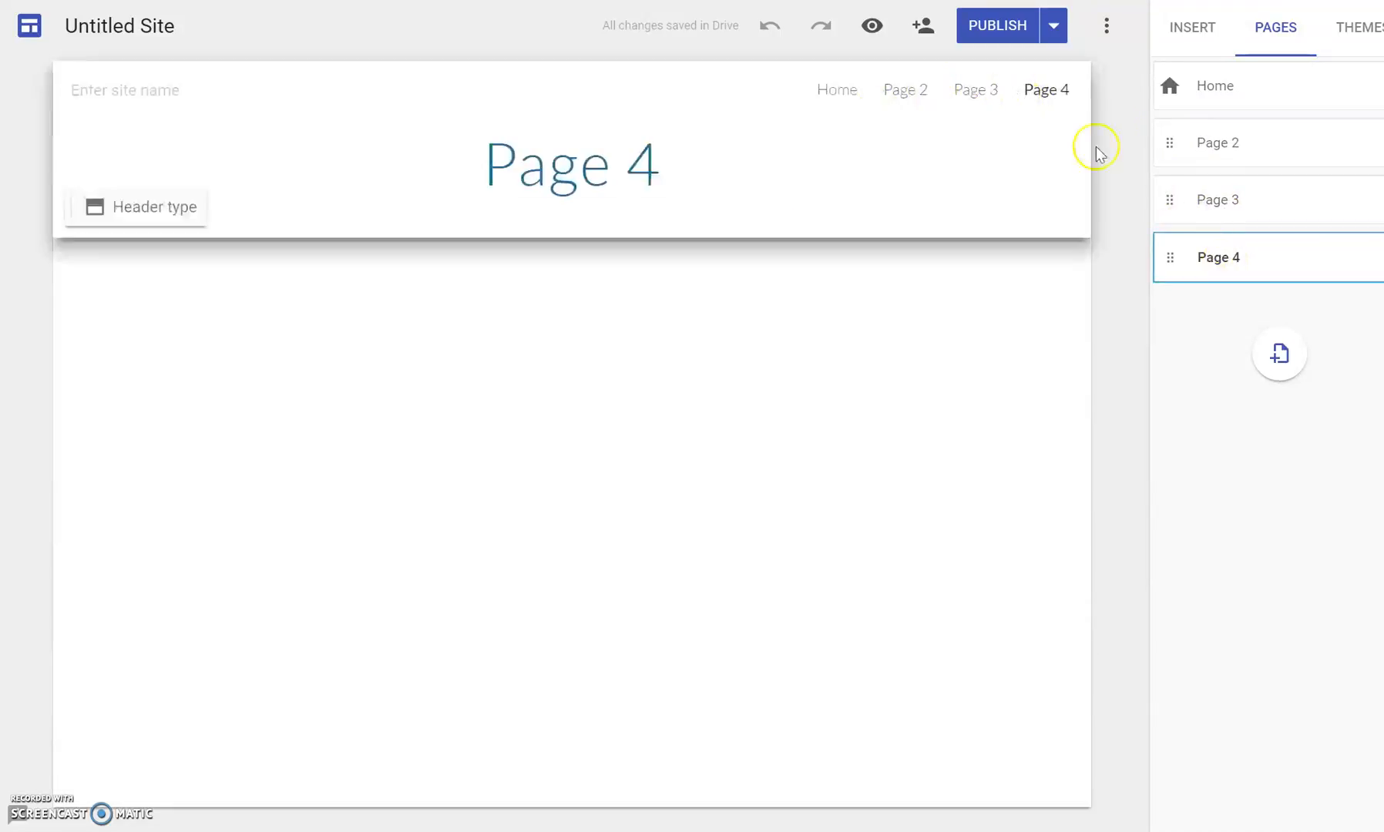
click(1213, 90)
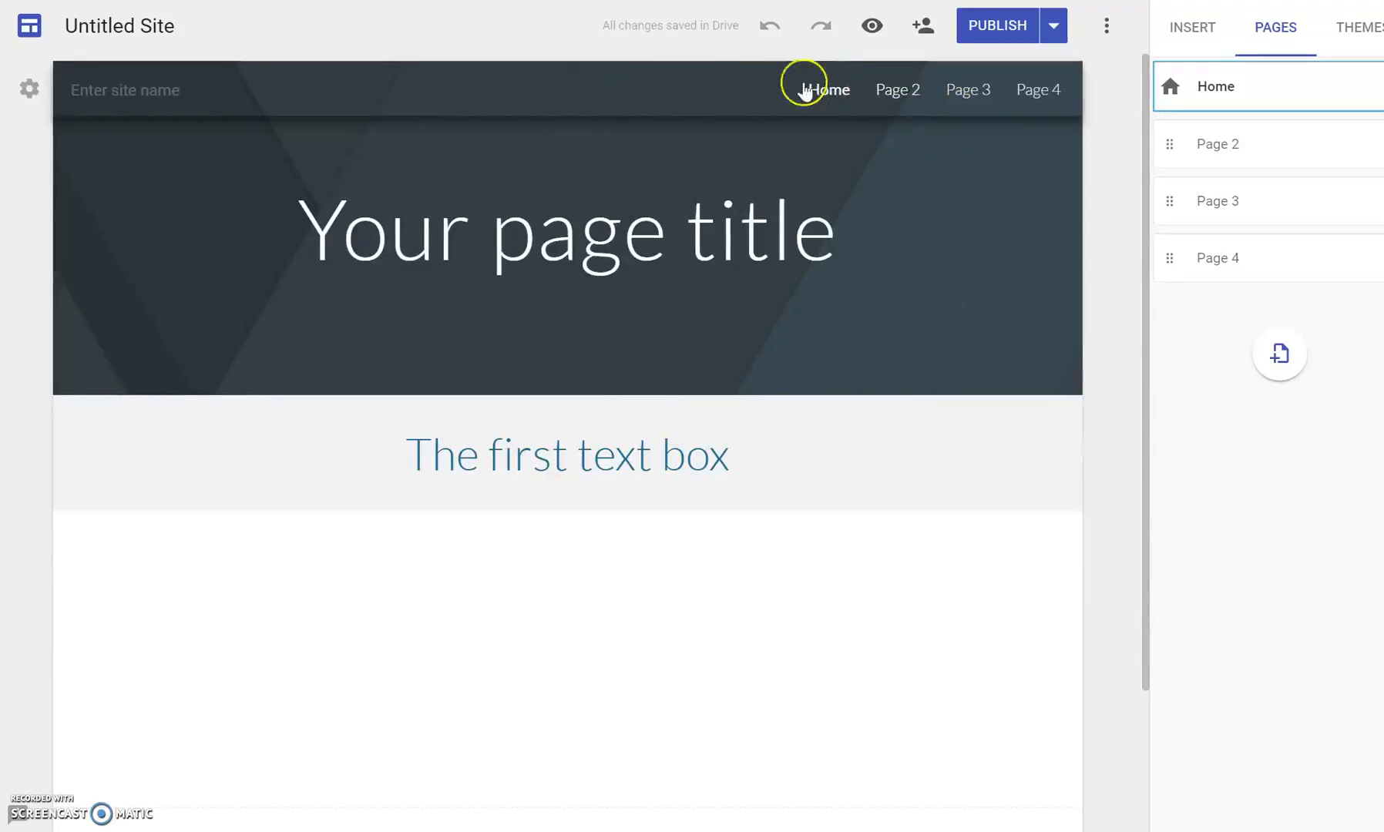
click(898, 90)
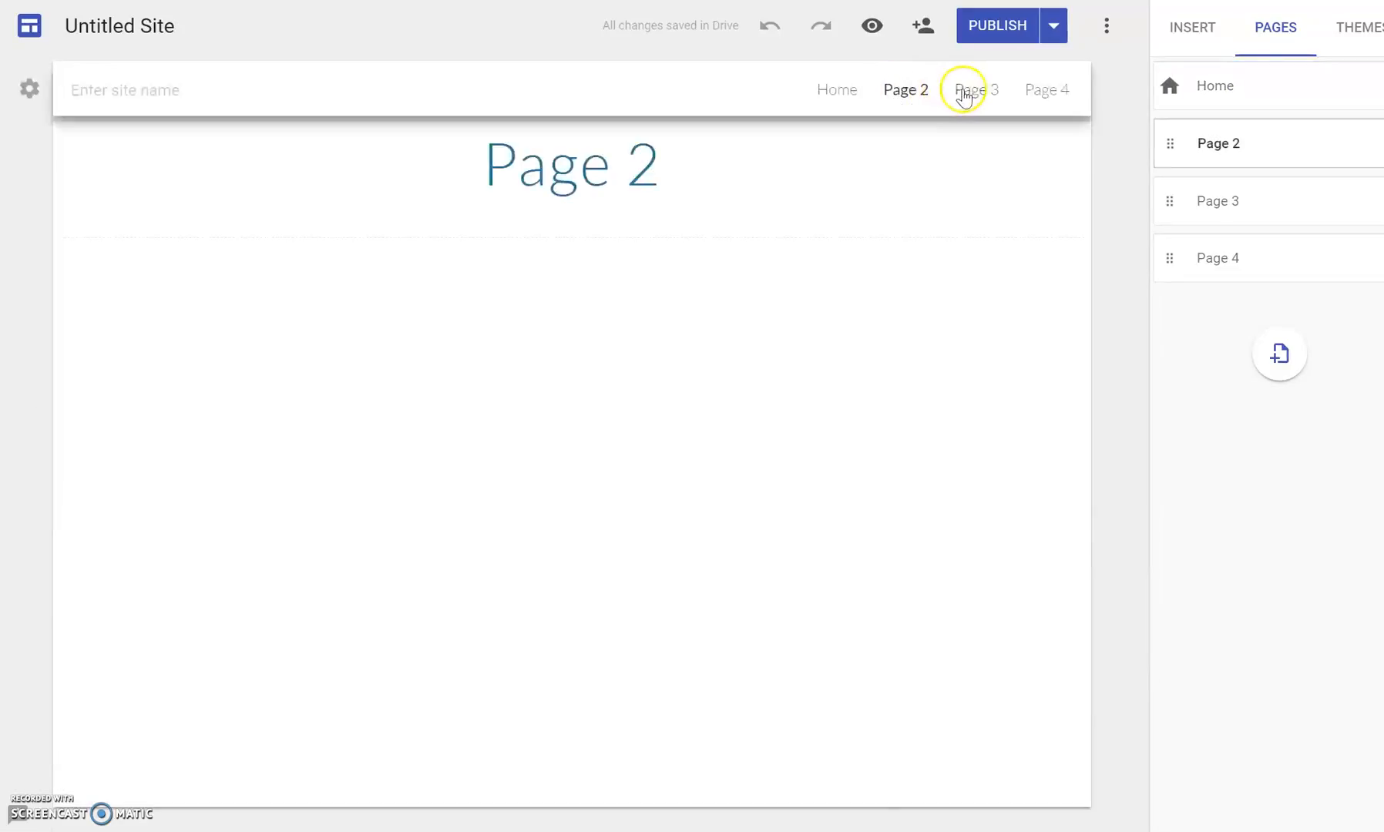
click(969, 94)
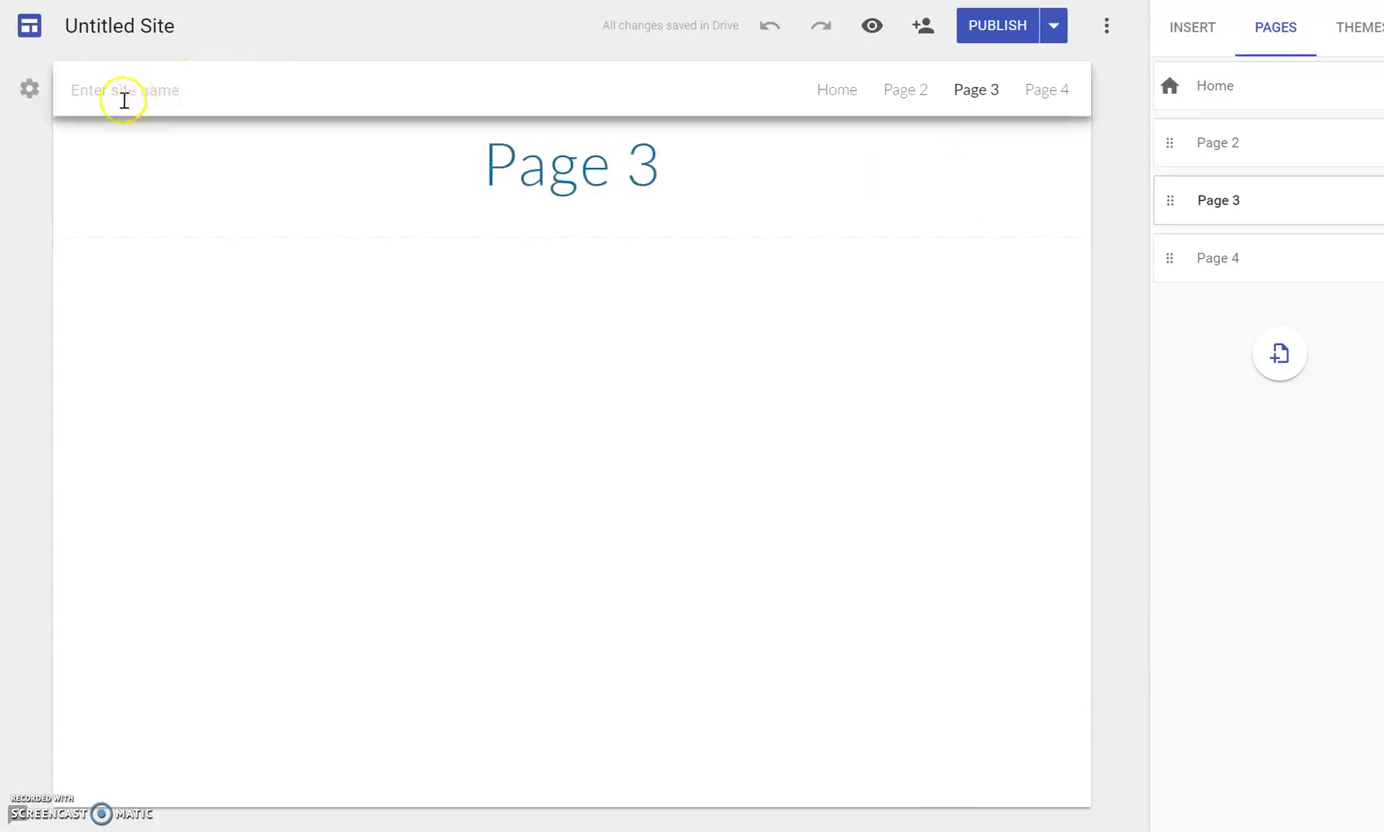
Set the site's navigation mode to Side navigation, and go to Page 4 through the side menu.
click(31, 92)
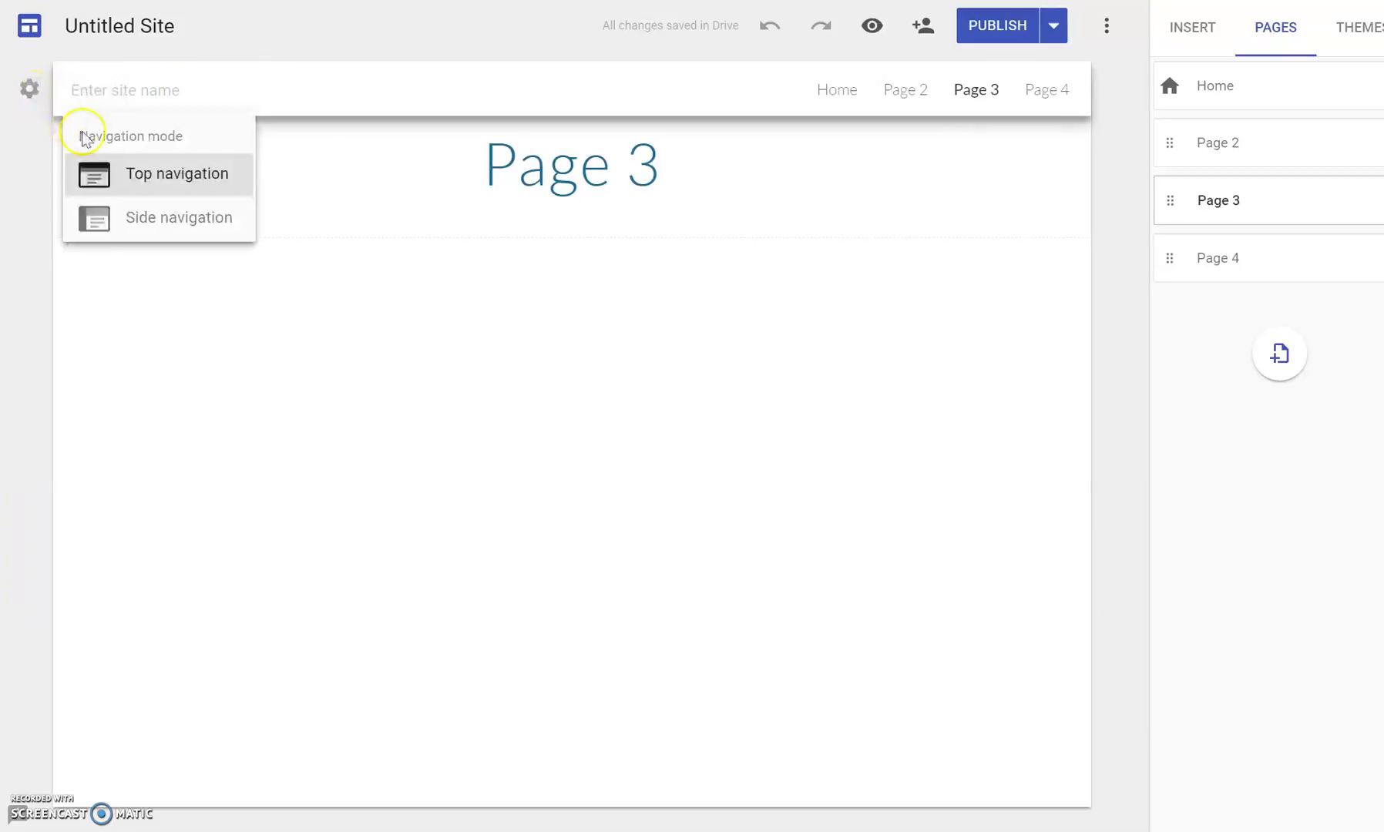
click(191, 233)
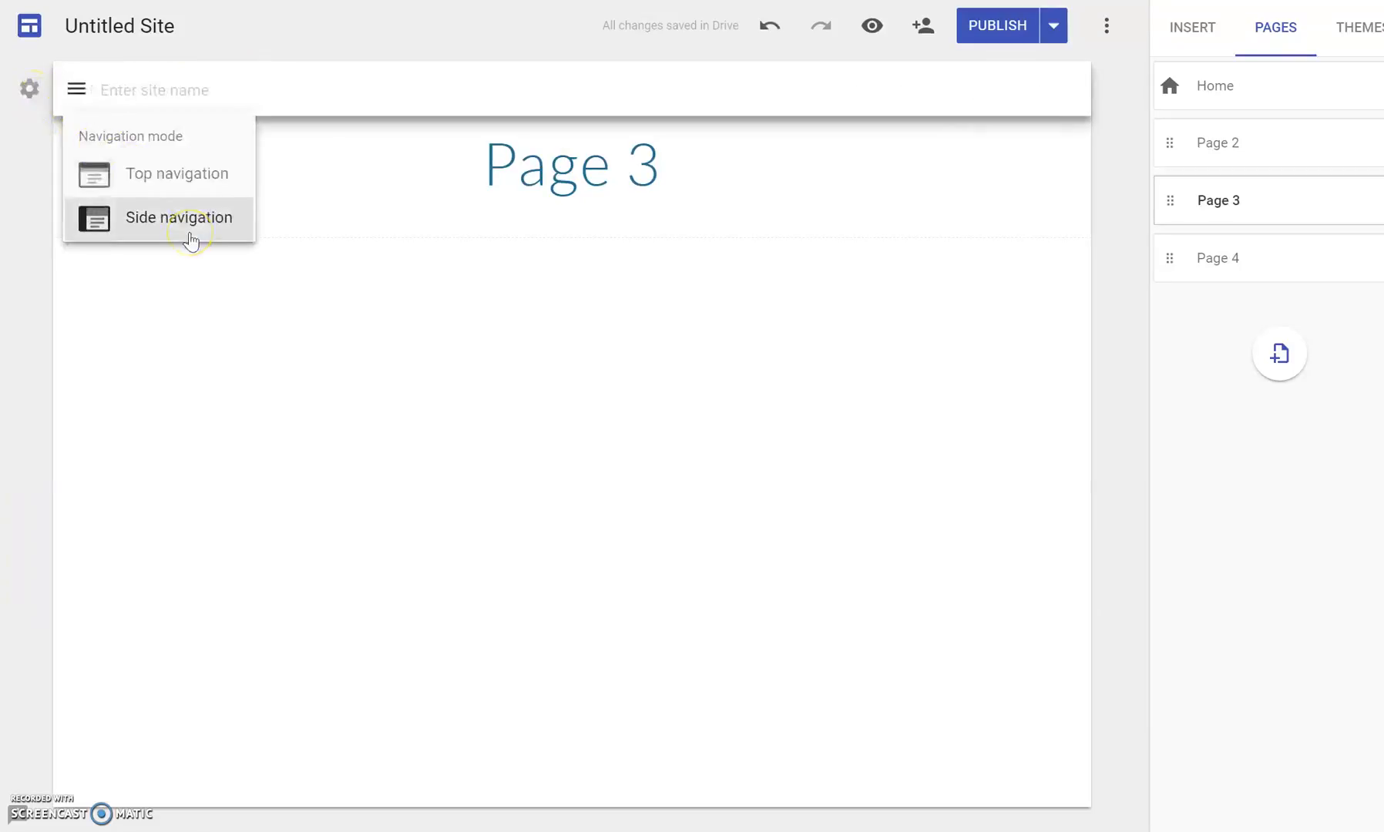
click(249, 289)
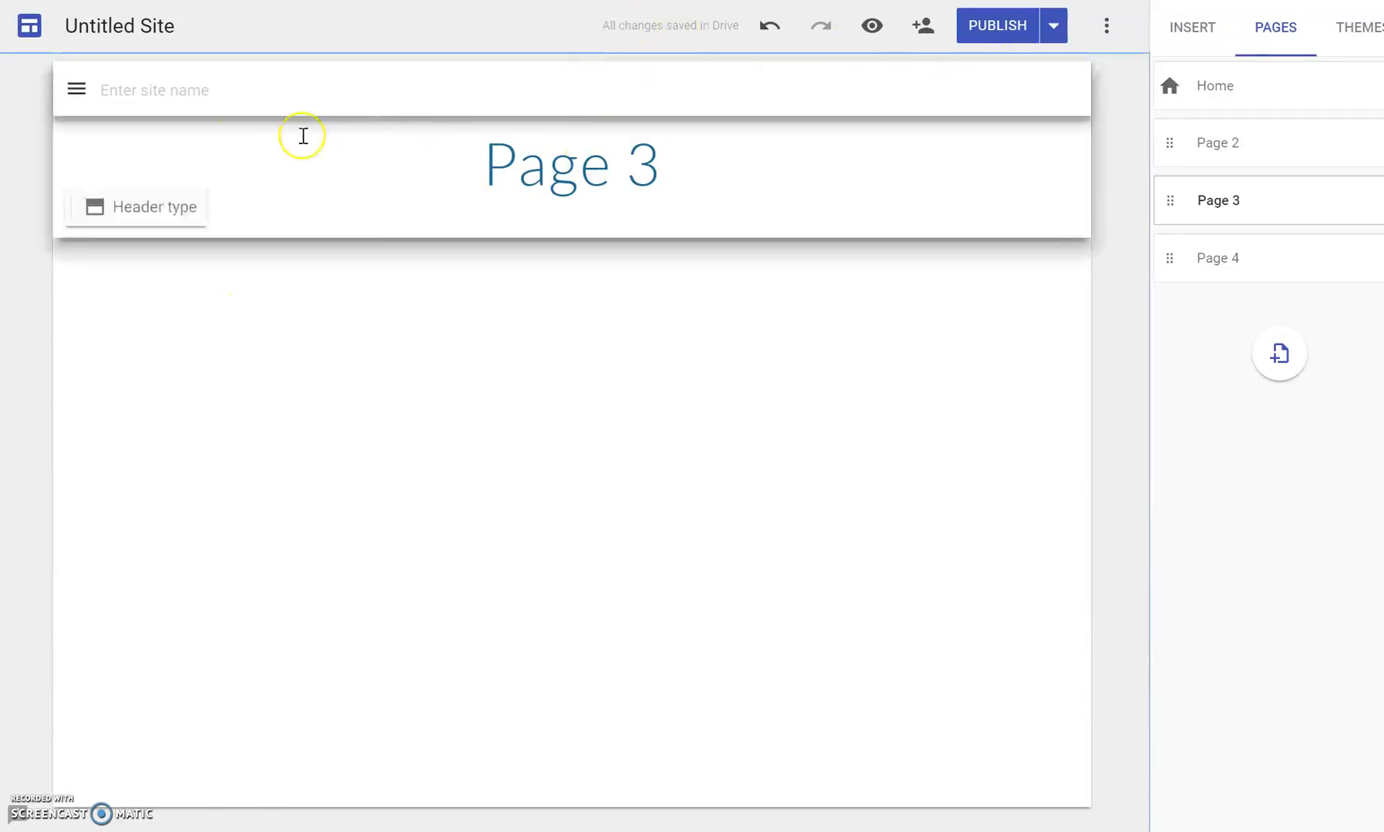
click(75, 91)
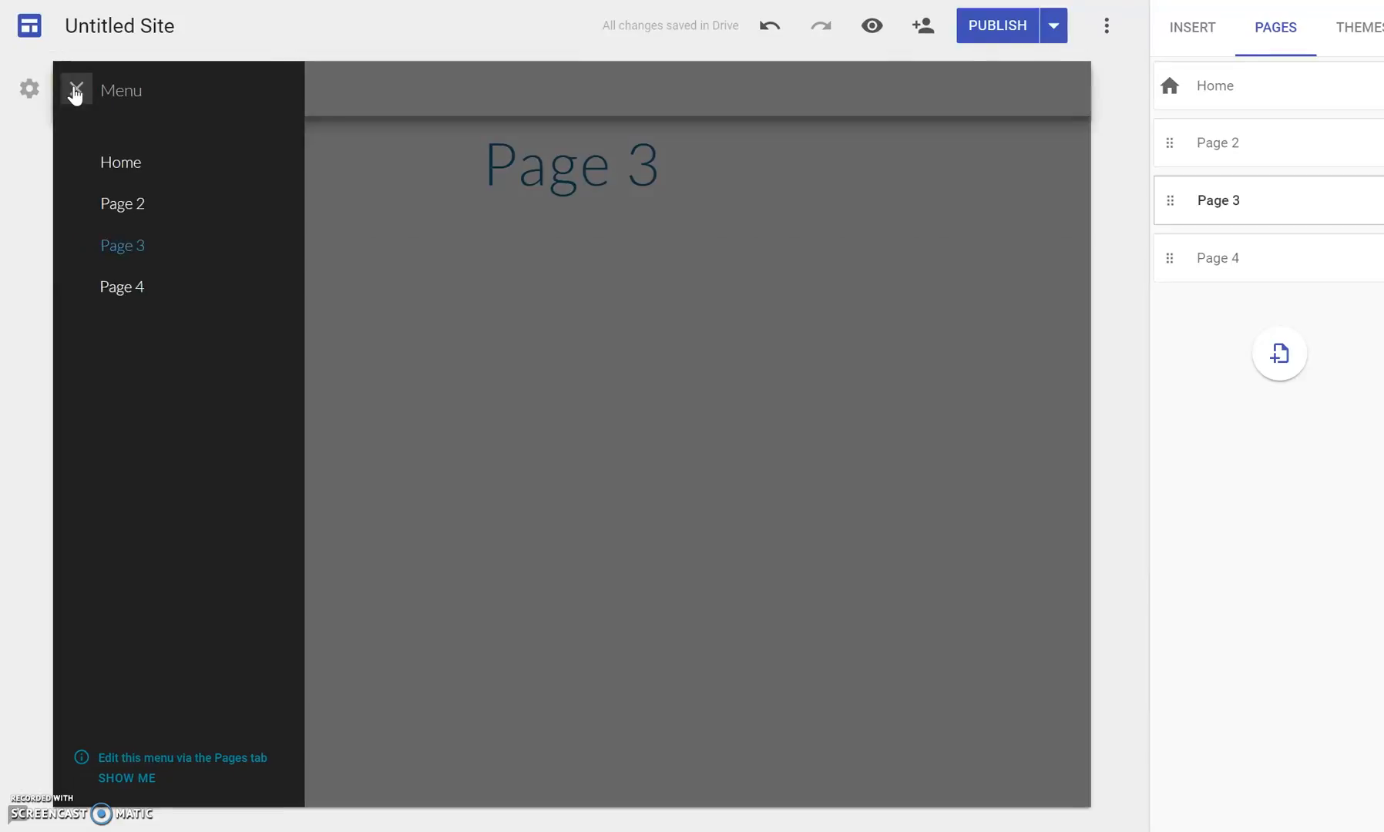
click(123, 285)
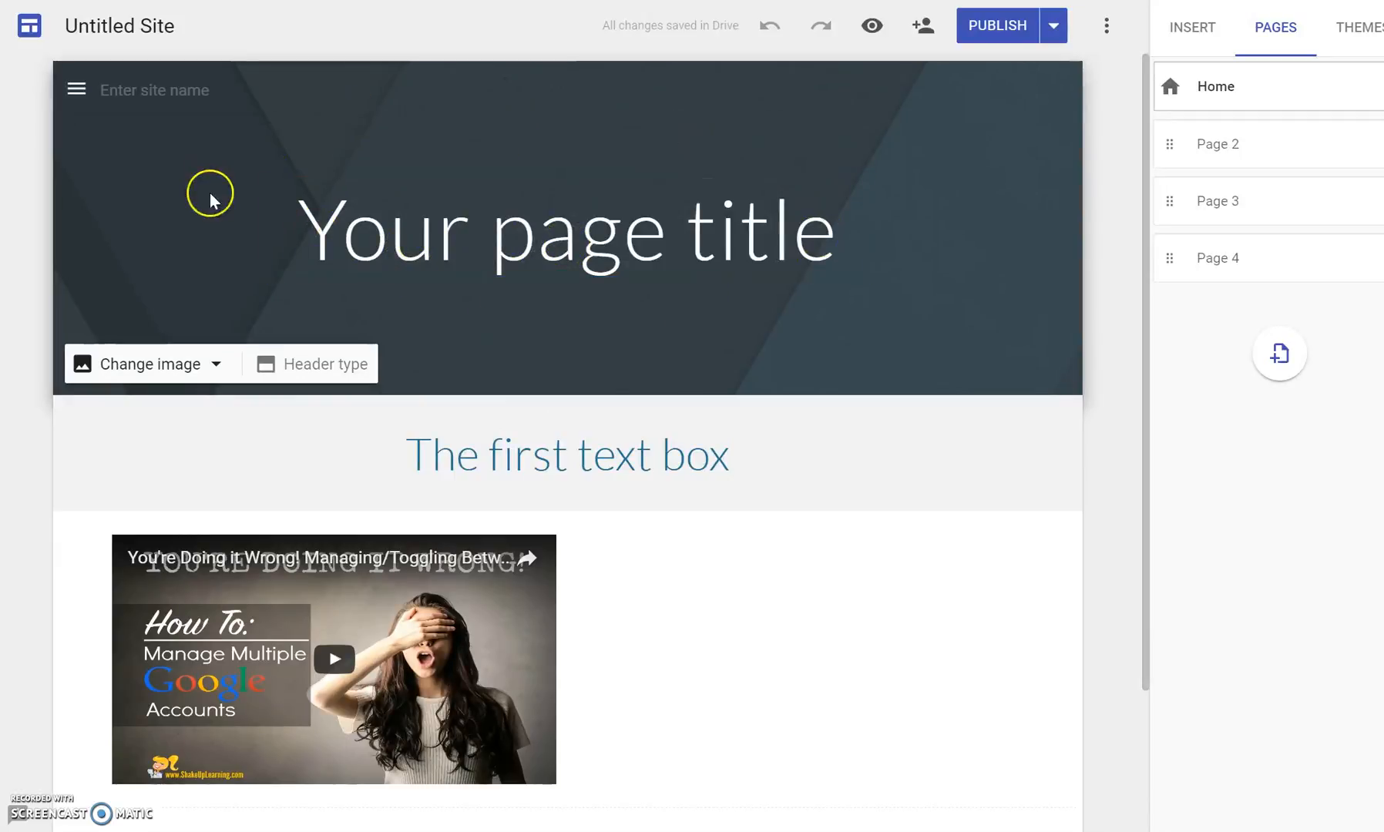
Set the Home page's header type to Large banner.
click(327, 370)
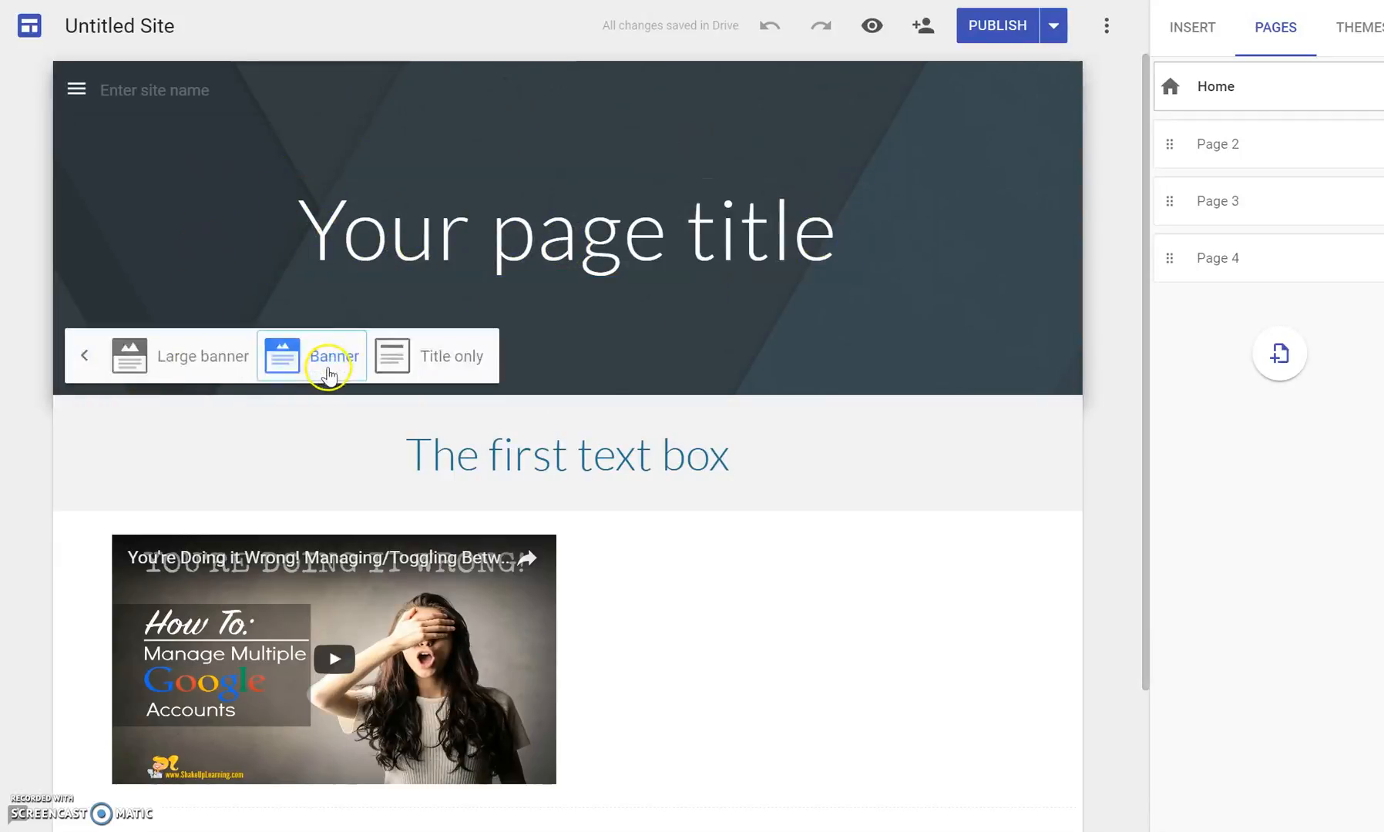
click(217, 348)
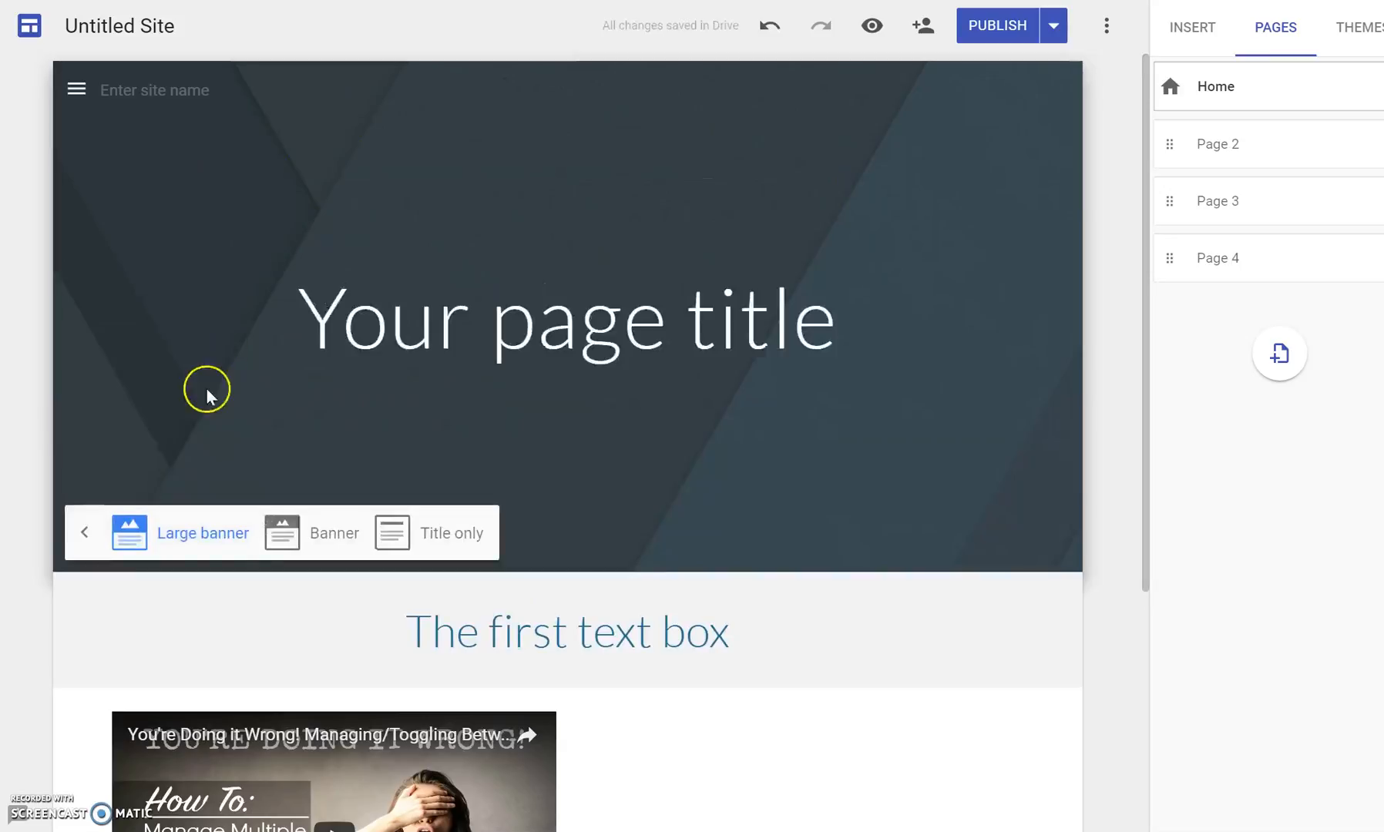
click(84, 531)
Upload the desktop photo 20170320_151624 as the Home page's header image.
click(160, 549)
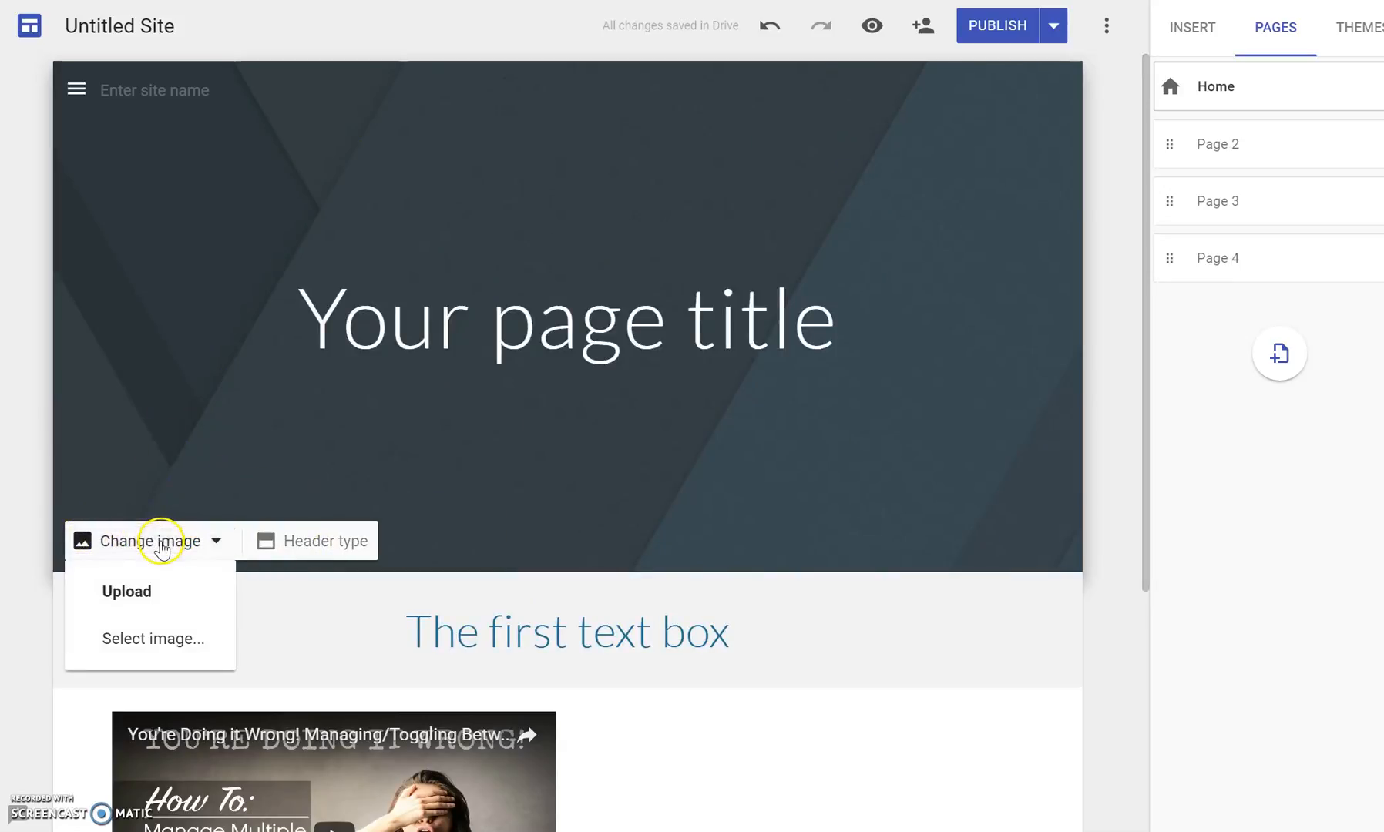
click(139, 588)
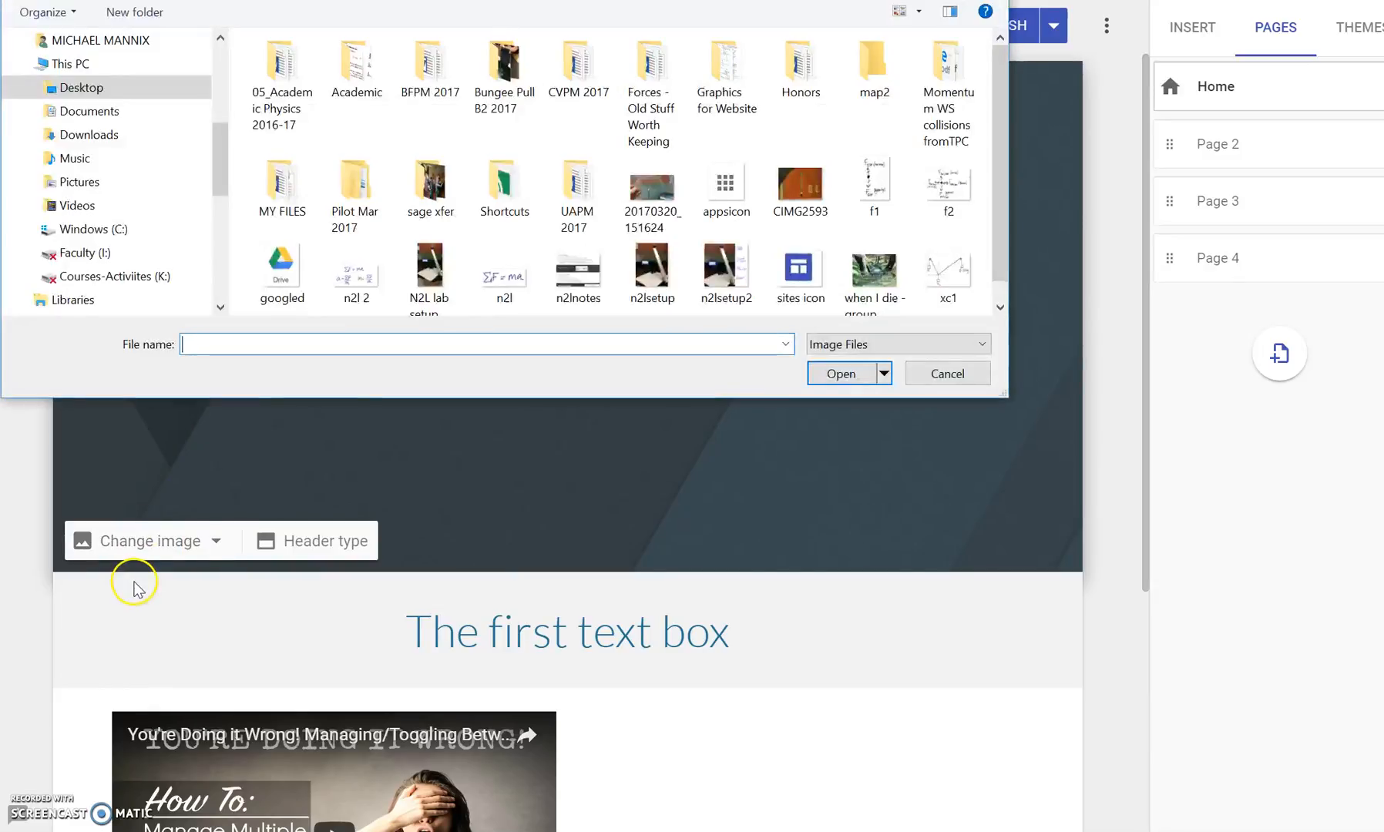
double_click(658, 197)
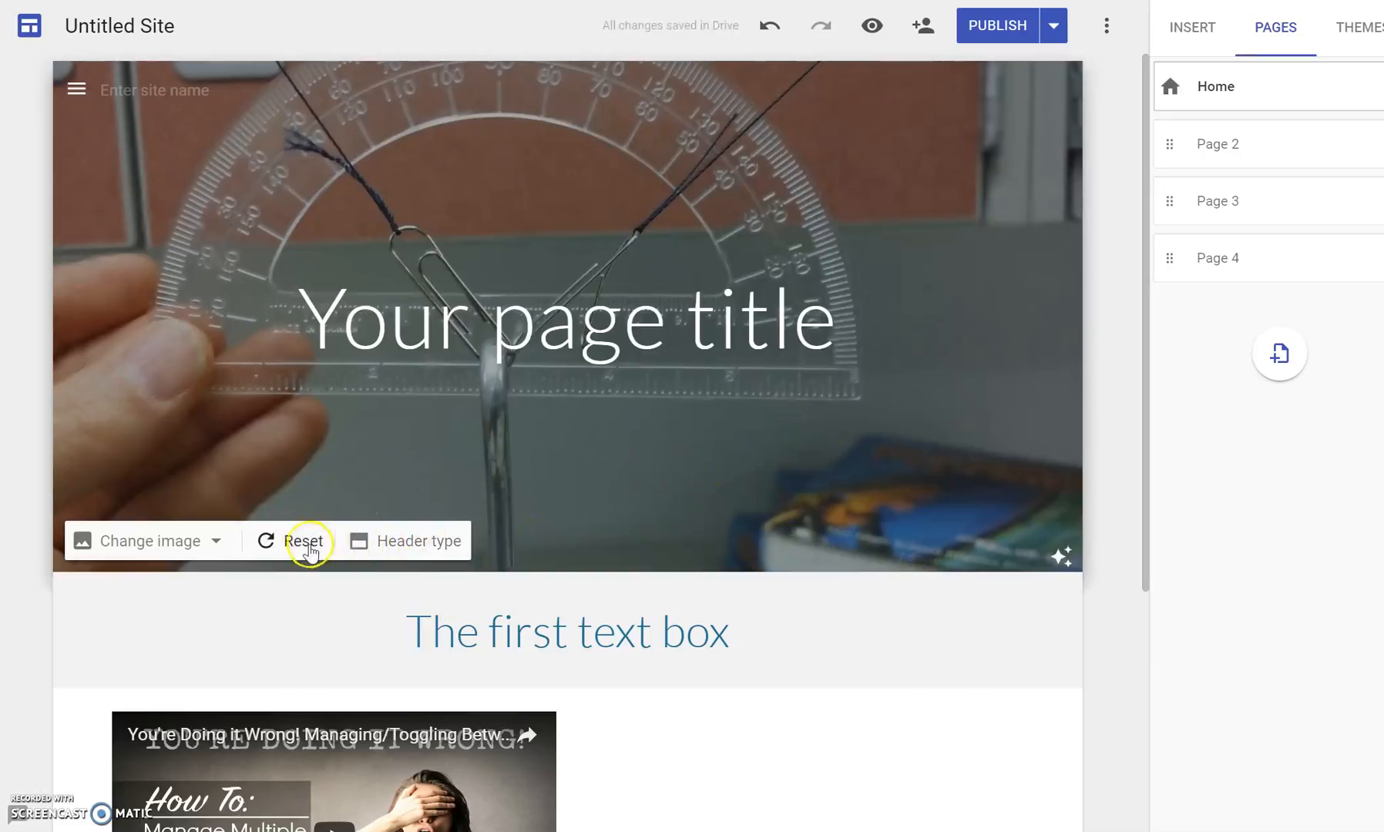
Replace the header image with the dark blue sky and light trails picture from the image gallery.
click(217, 543)
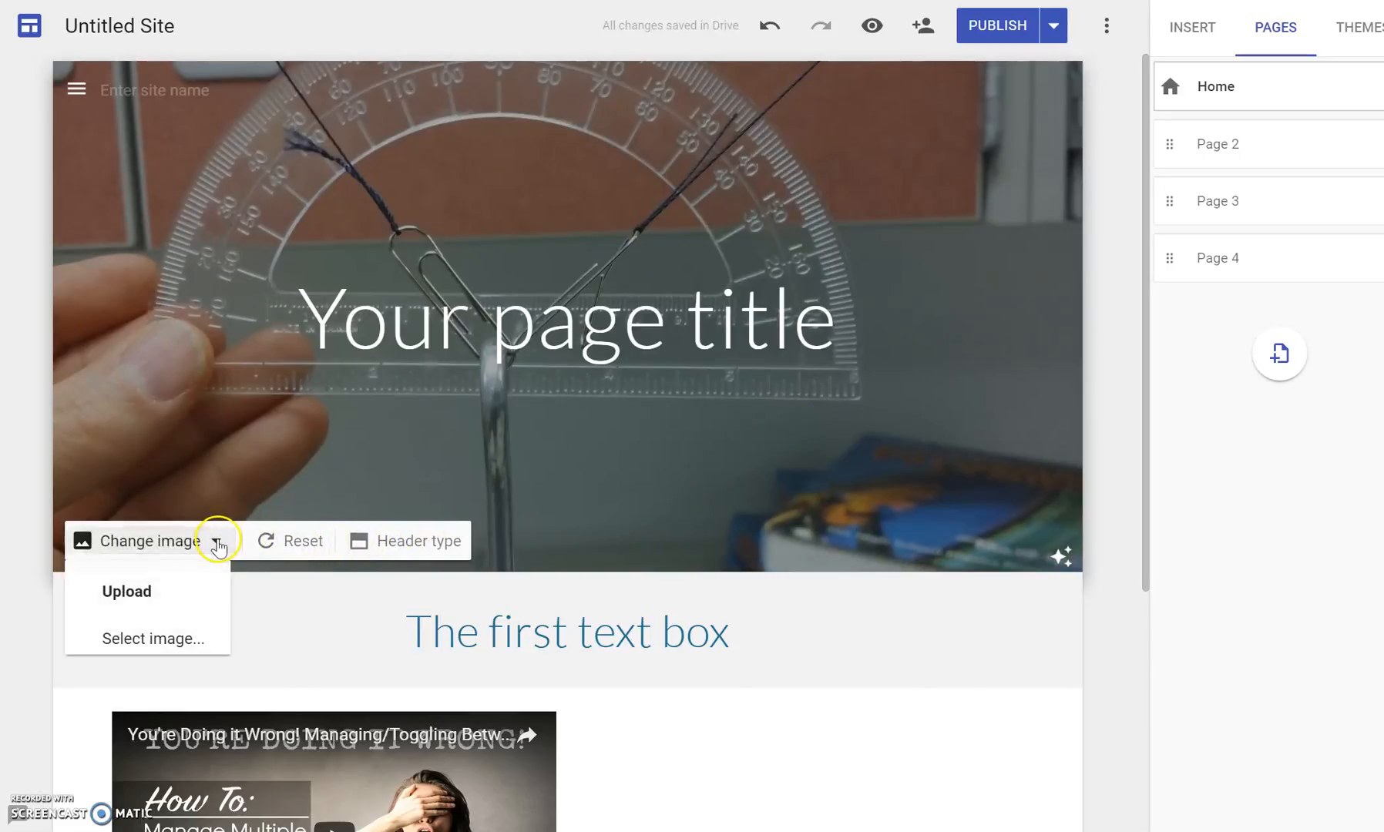
click(157, 639)
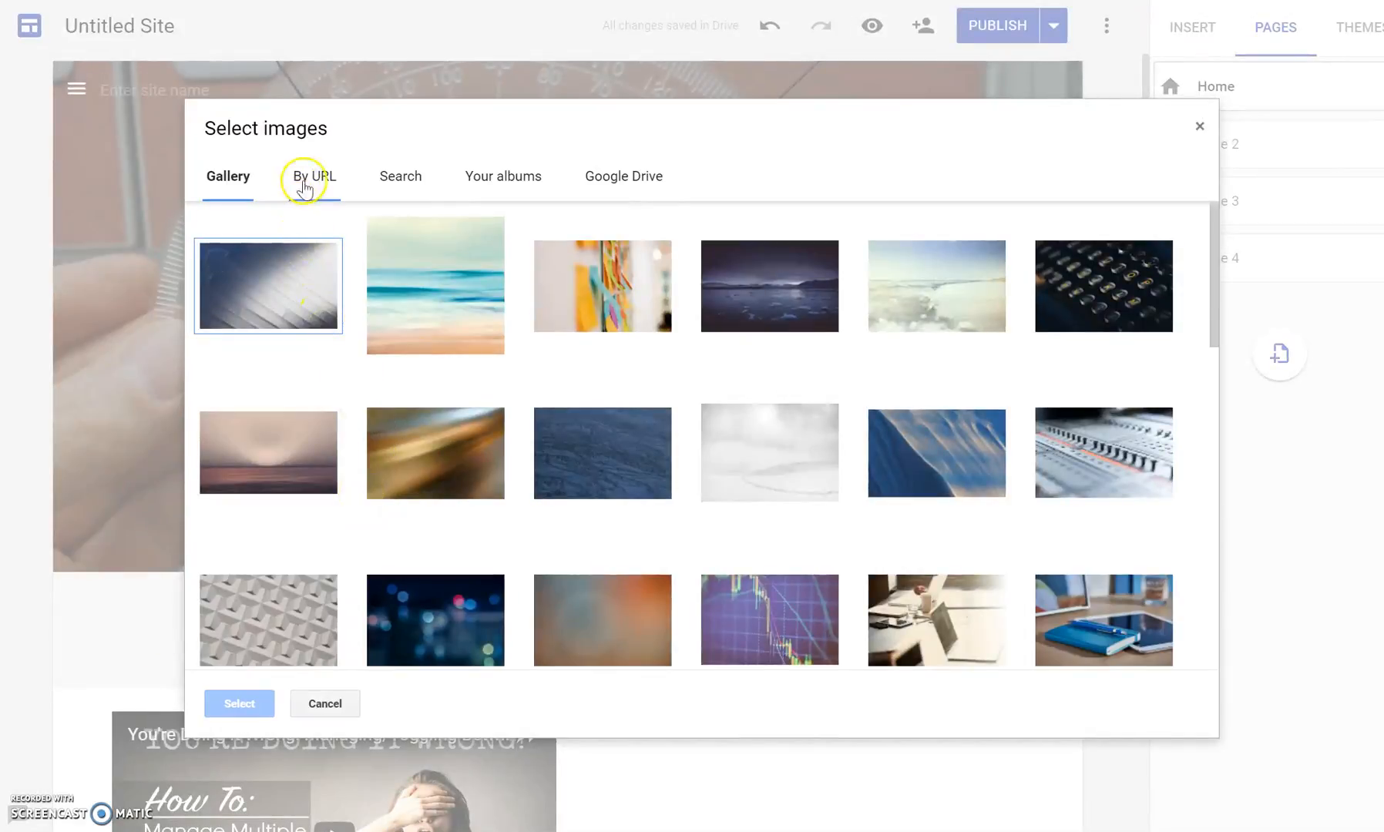
scroll(631, 371, down, 10)
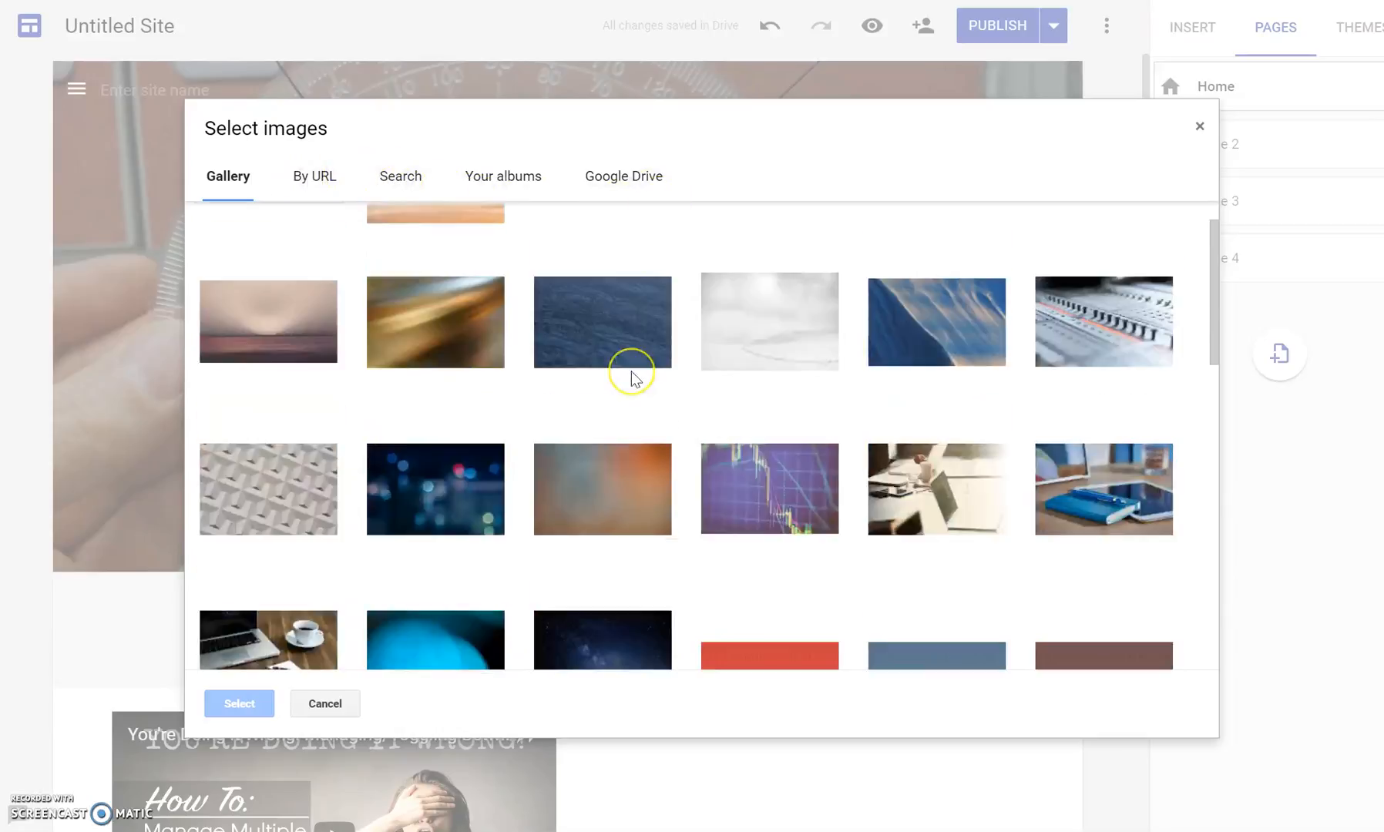
scroll(632, 380, down, 3)
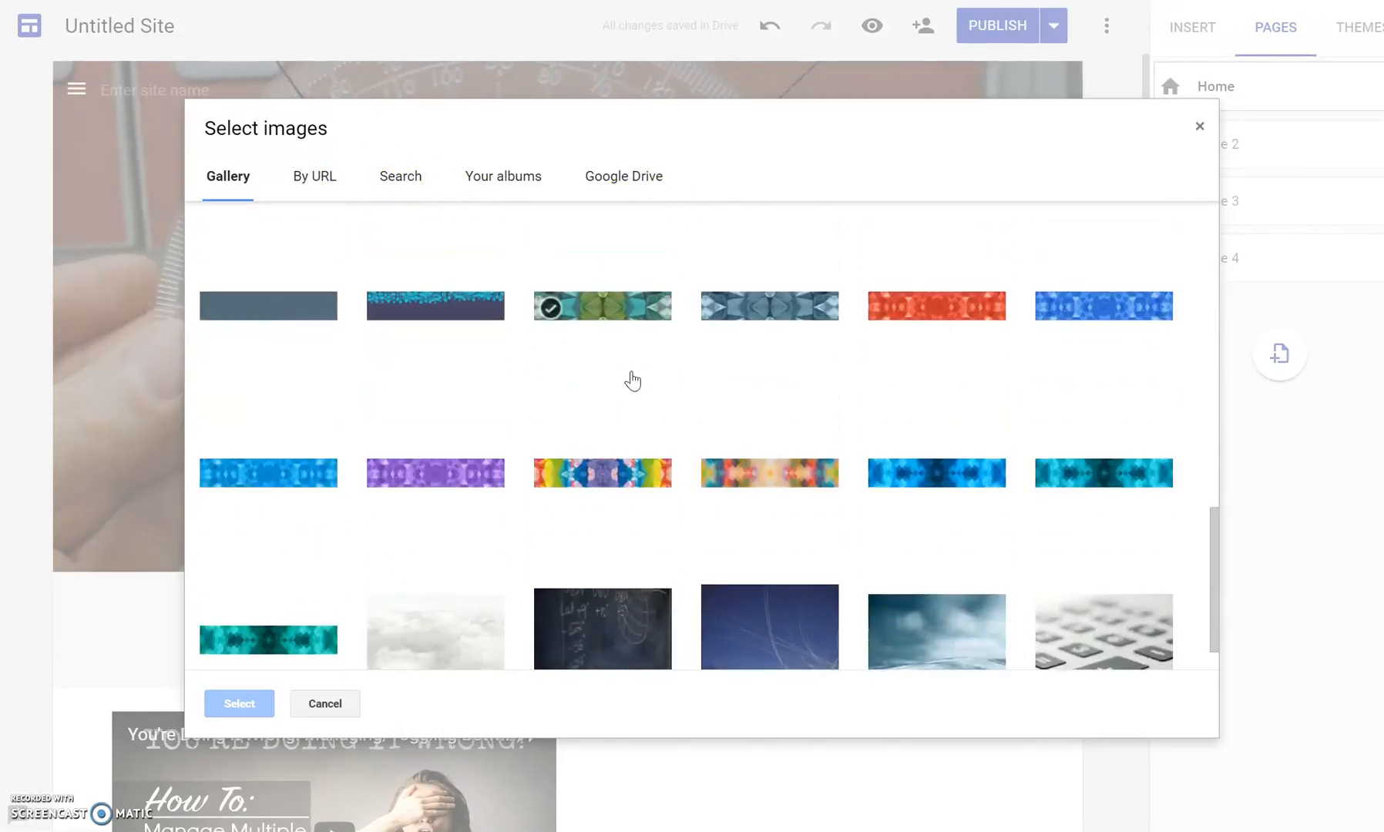
scroll(632, 381, down, 1)
click(667, 417)
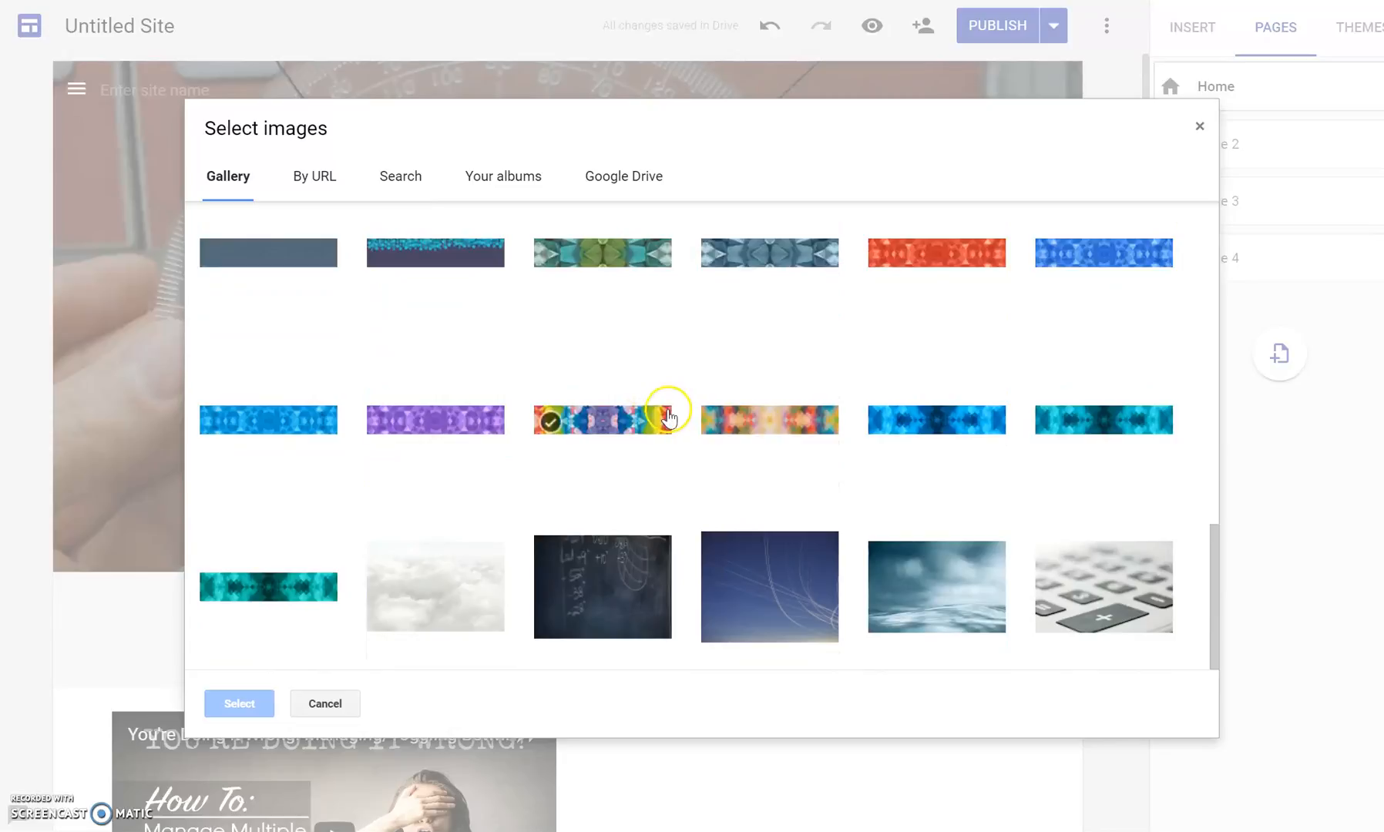
click(742, 590)
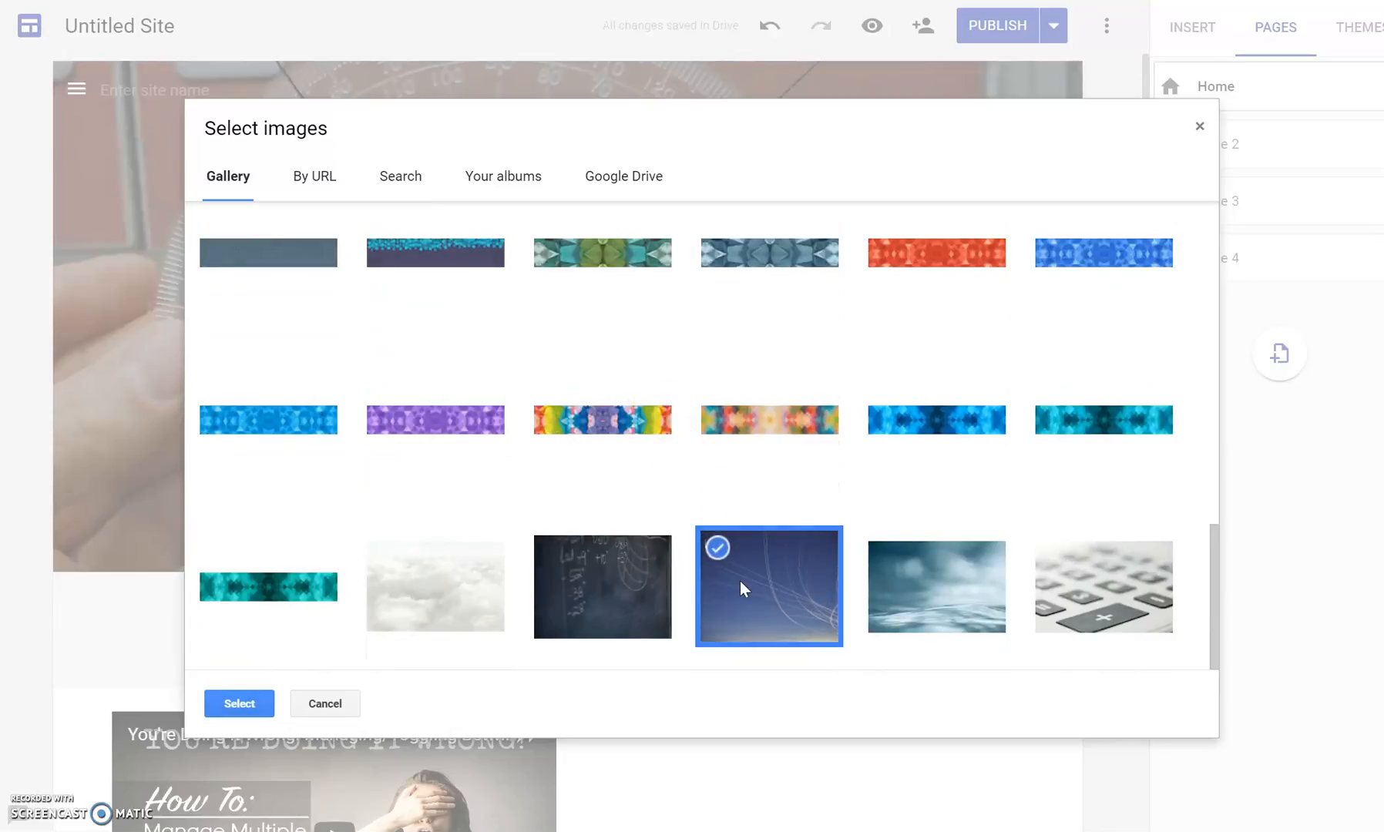
double_click(741, 590)
click(697, 402)
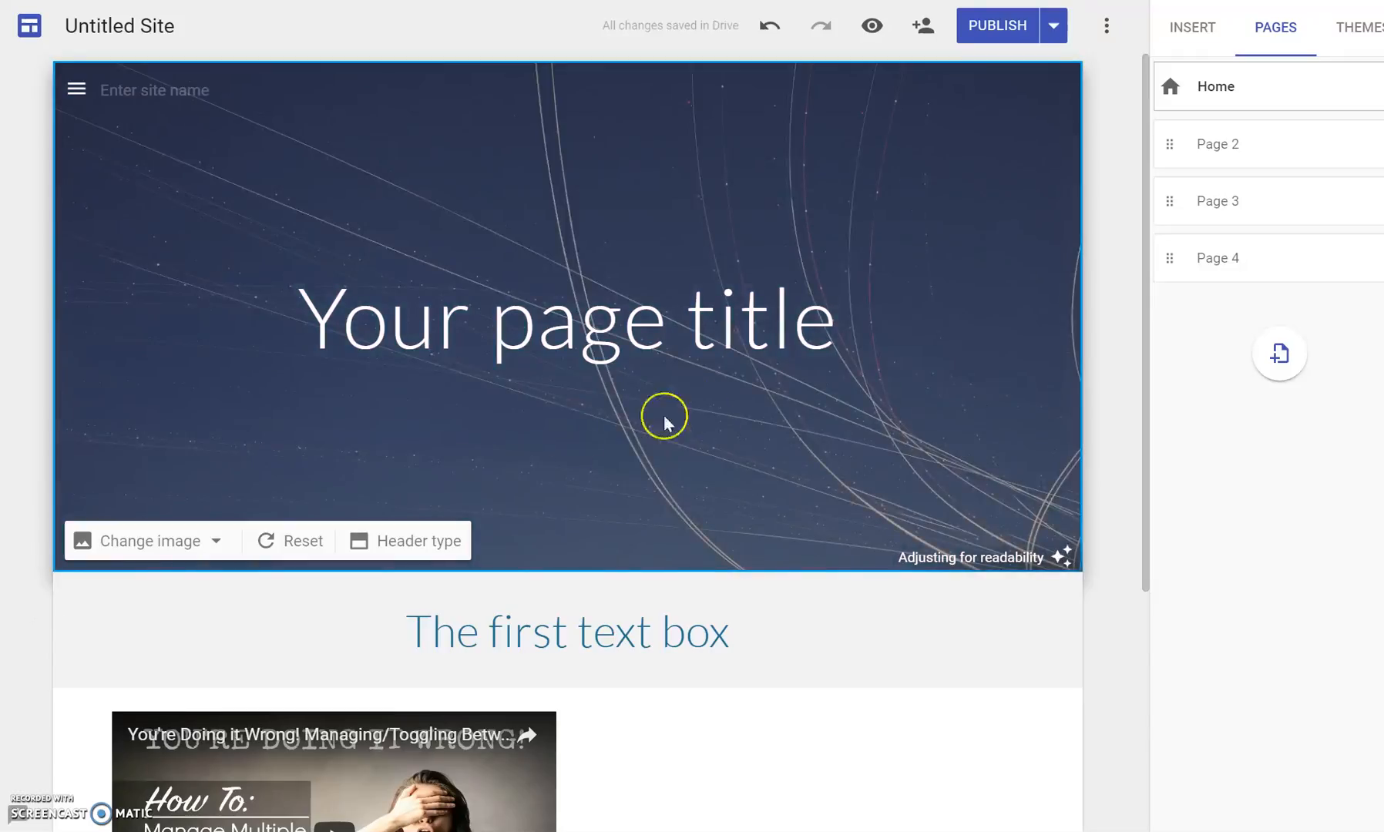
Change the header image to the gallery picture of blurred city lights at night.
click(217, 543)
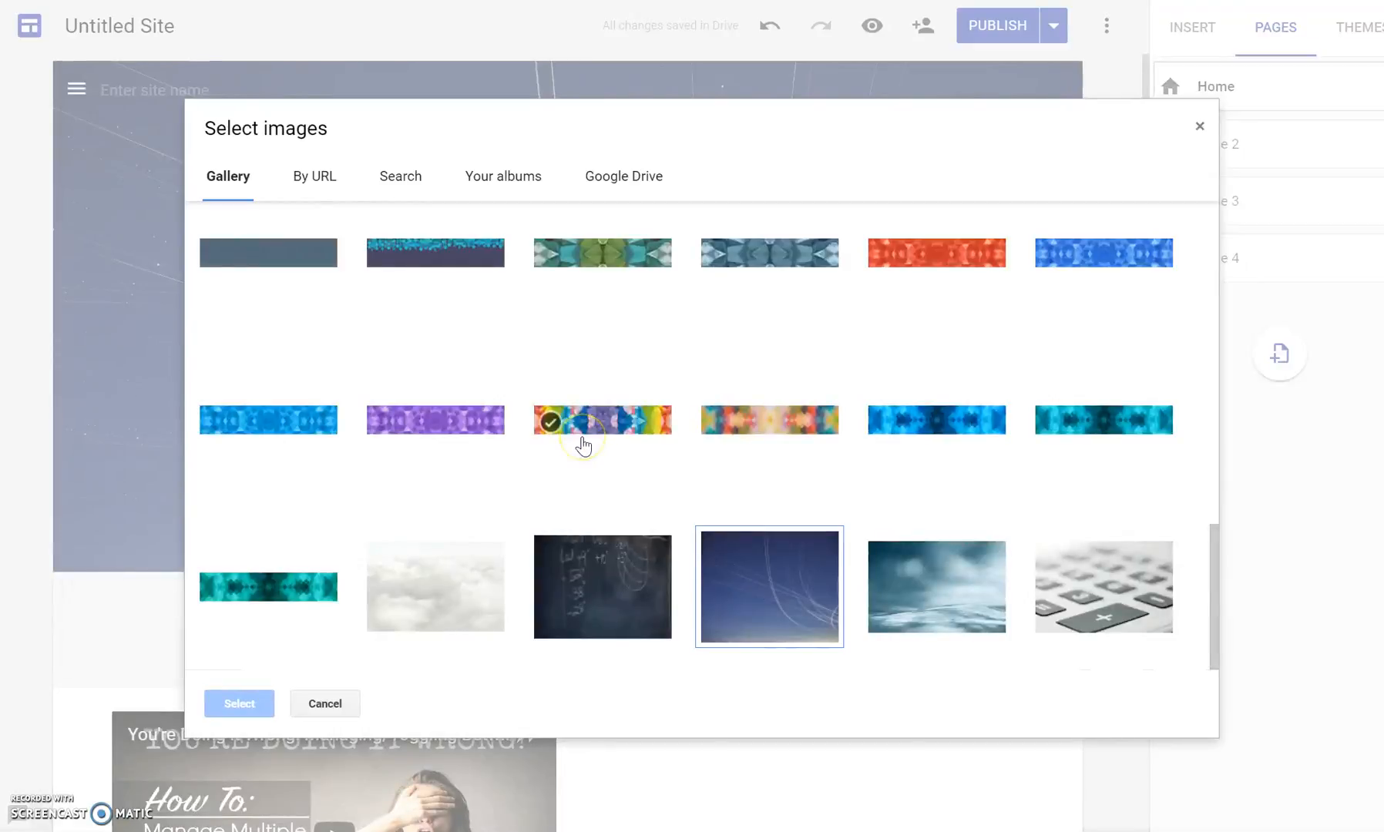
scroll(581, 445, up, 10)
scroll(582, 443, up, 4)
click(454, 559)
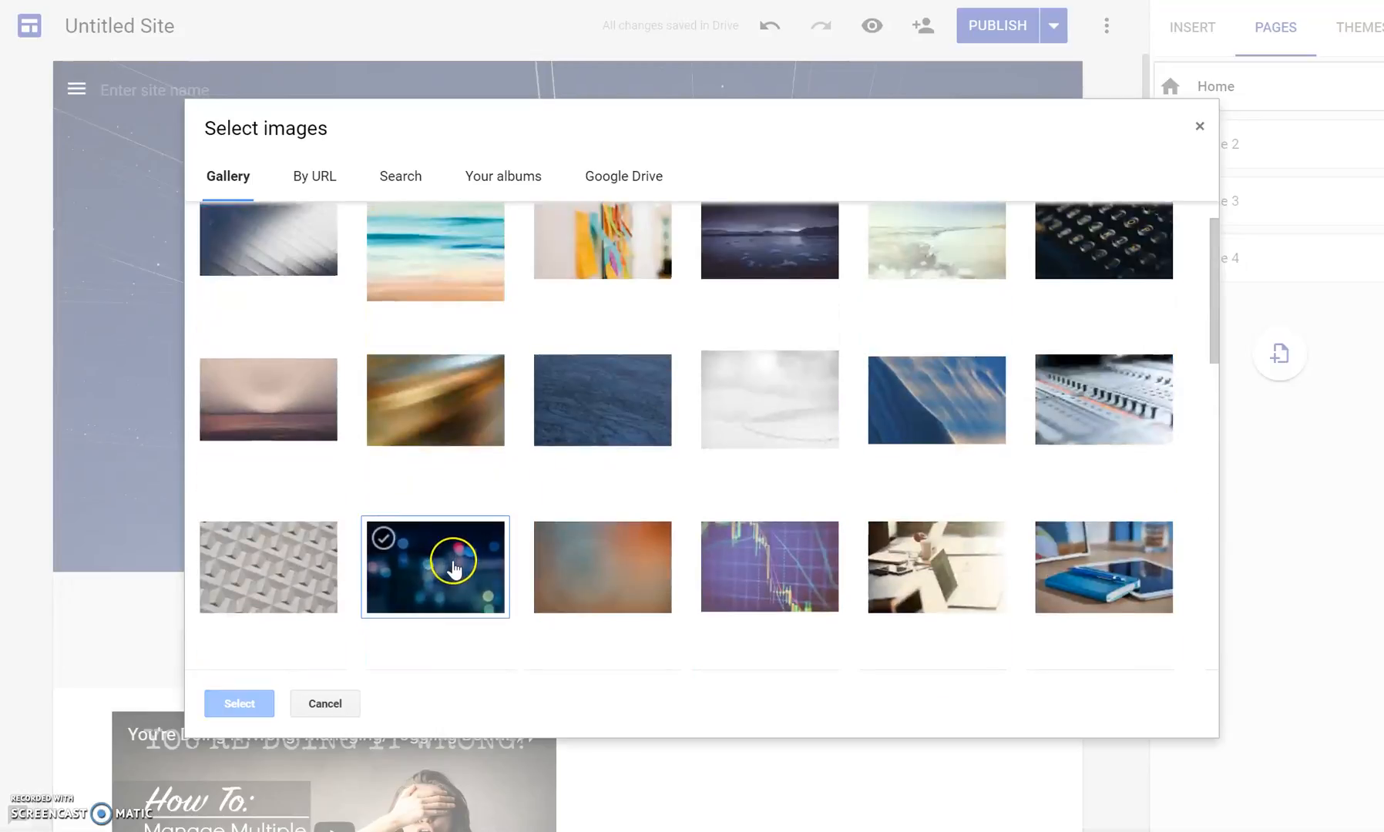
click(427, 587)
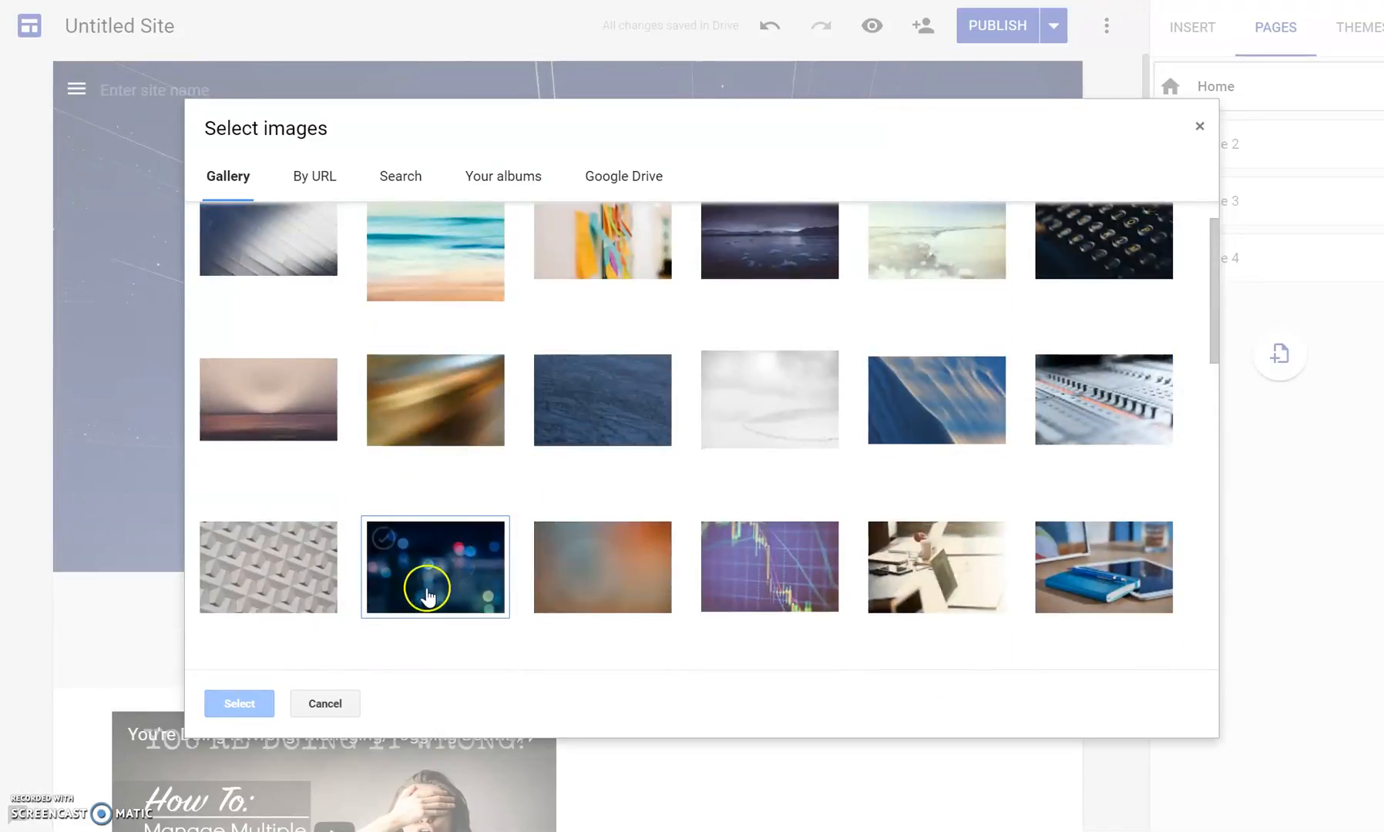
click(240, 703)
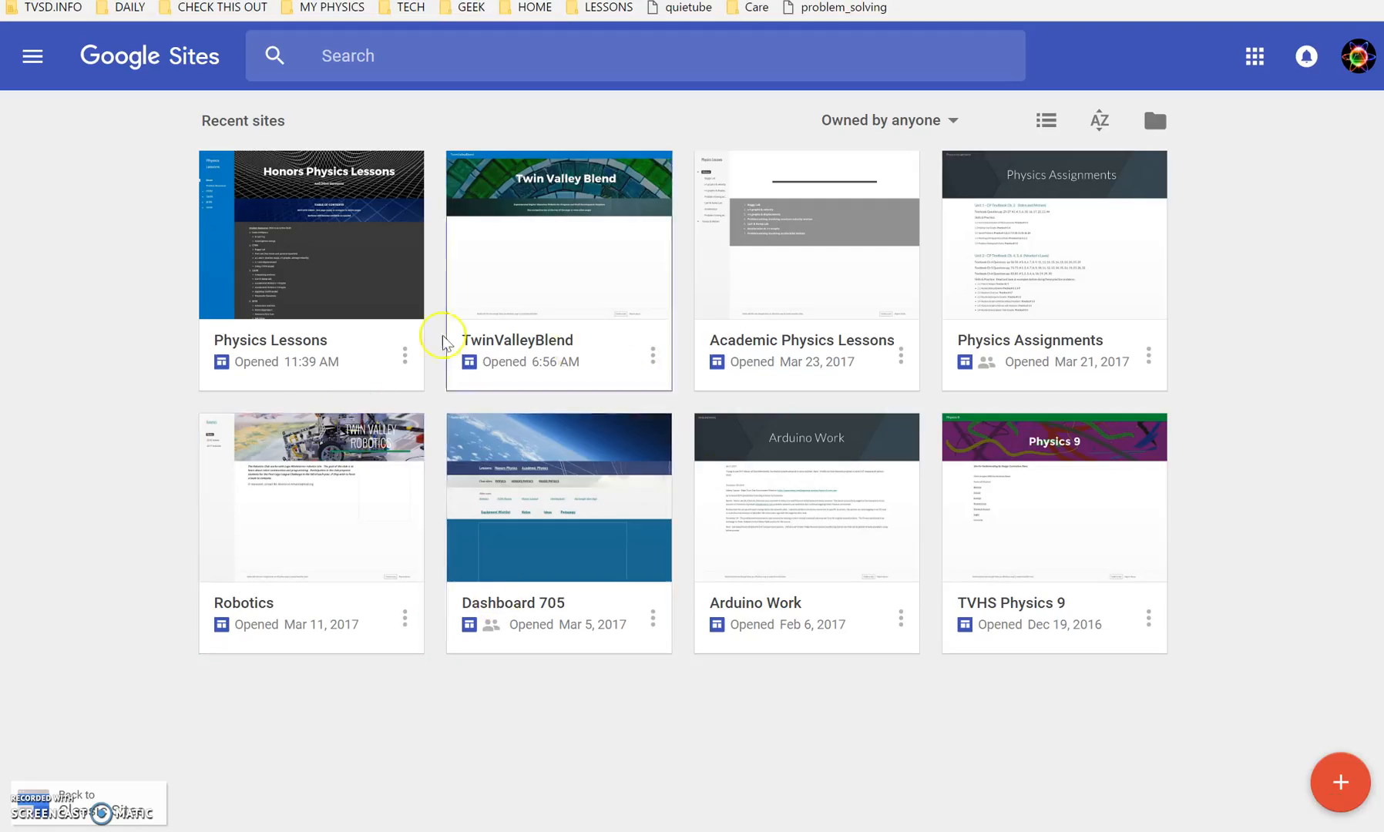
Open the Dashboard 705 site from the recent sites and examine its banner, link sections and embedded calendar.
click(551, 501)
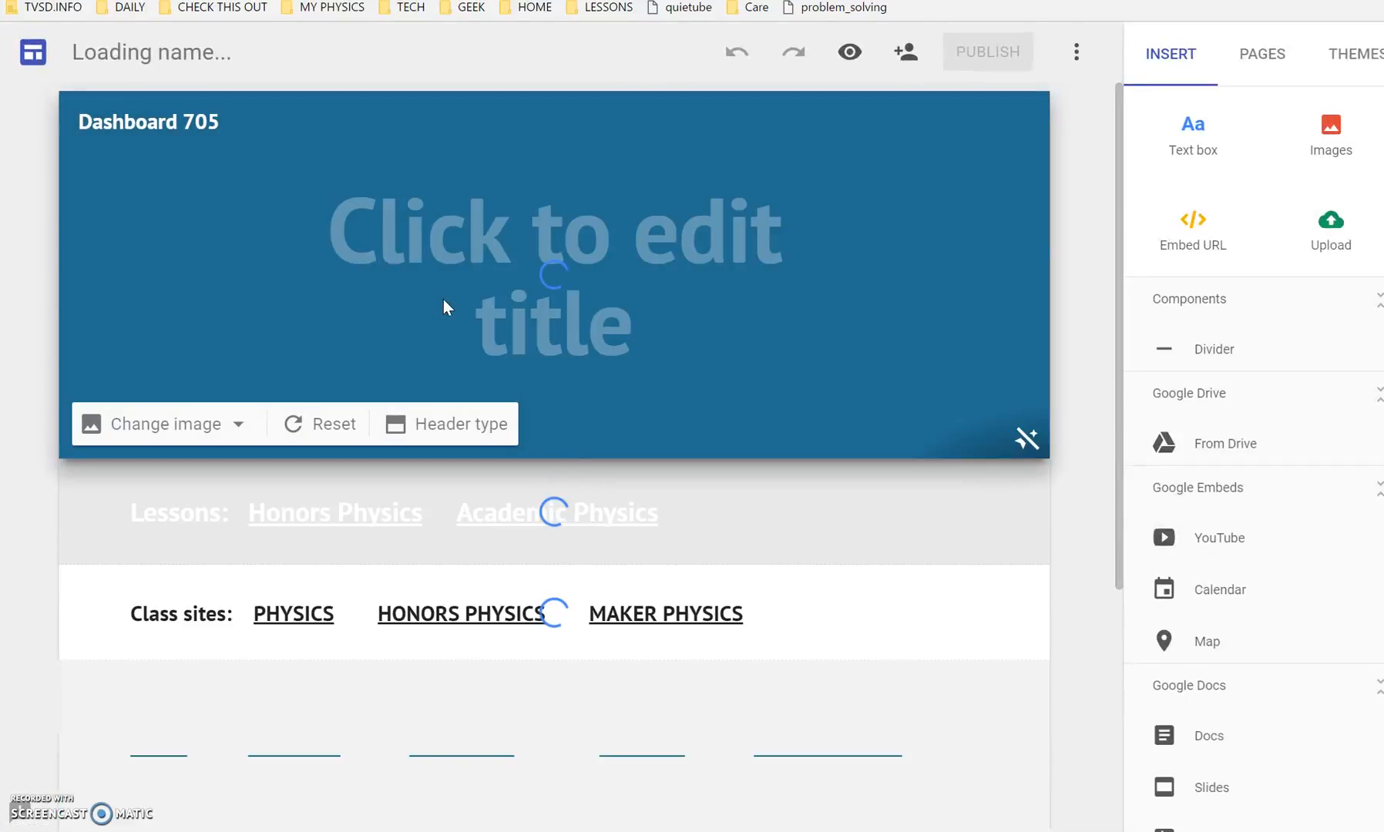
click(475, 260)
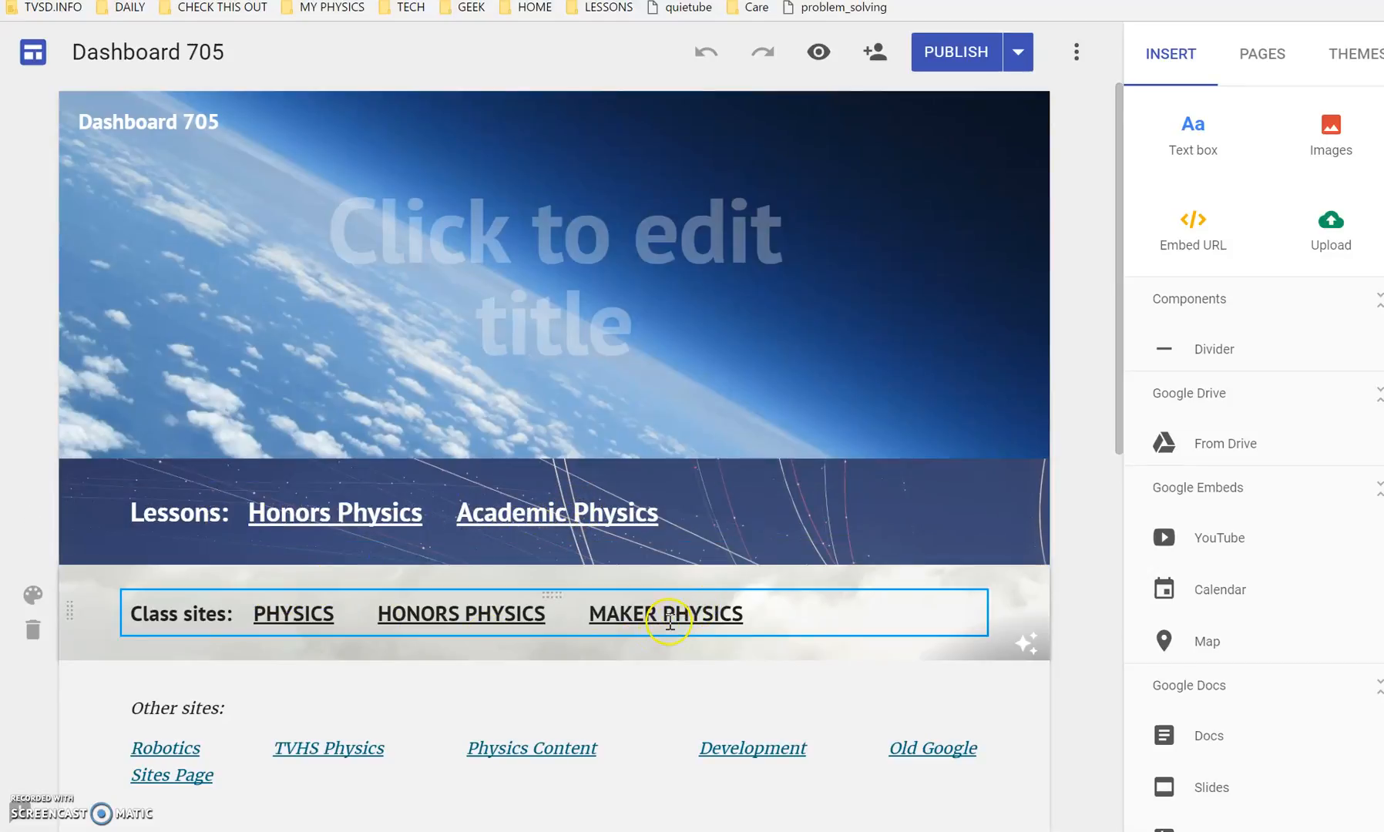
scroll(388, 705, down, 3)
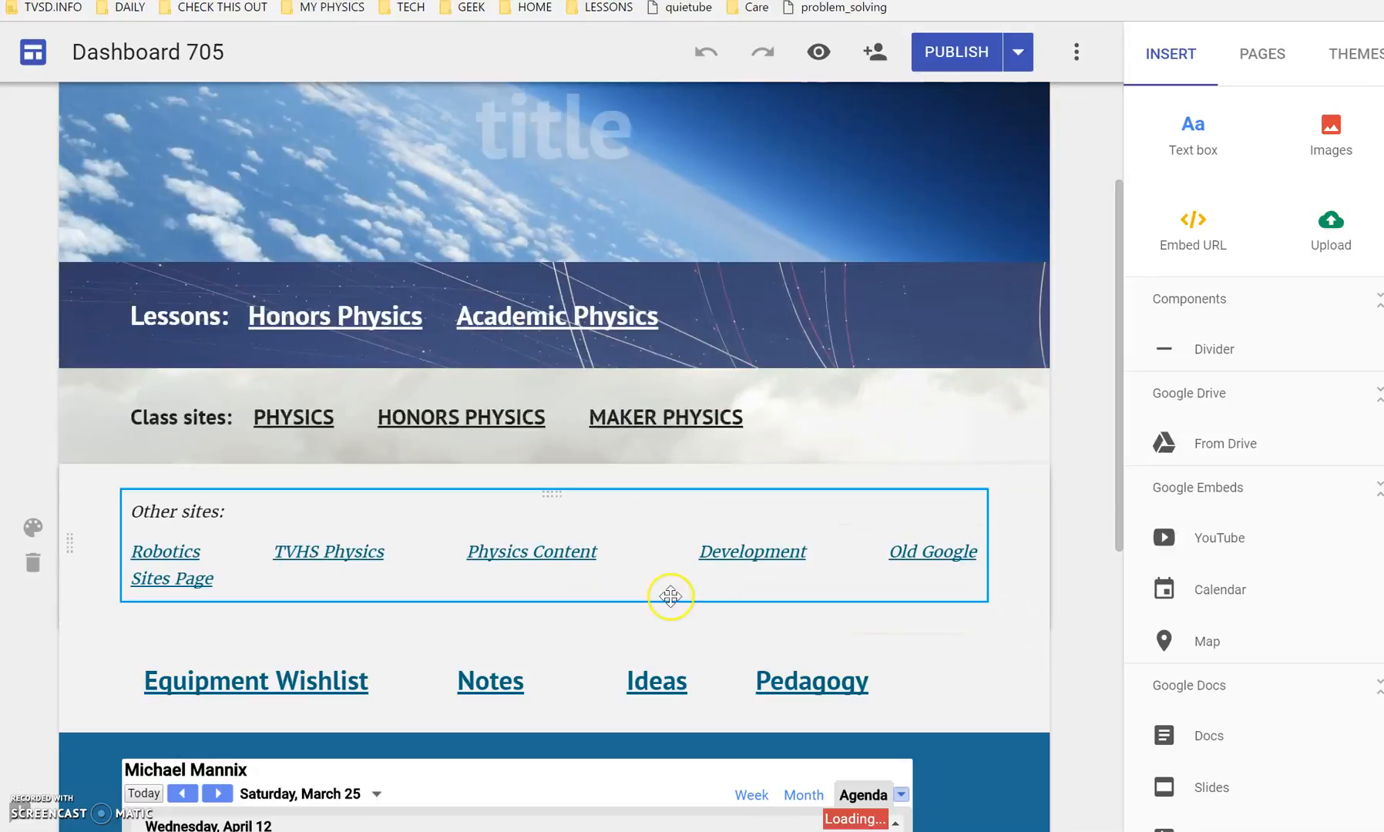
scroll(707, 594, down, 1)
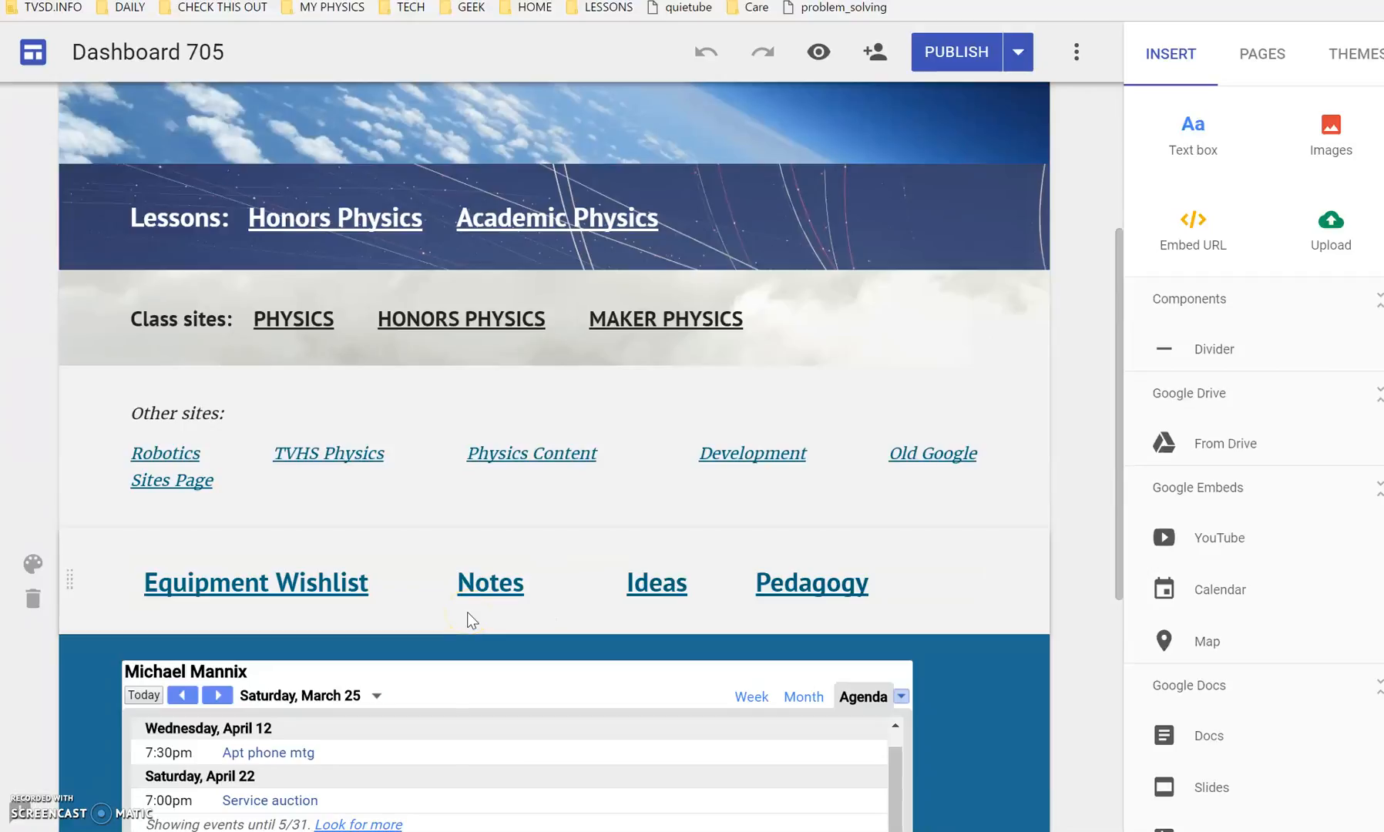
scroll(474, 593, down, 3)
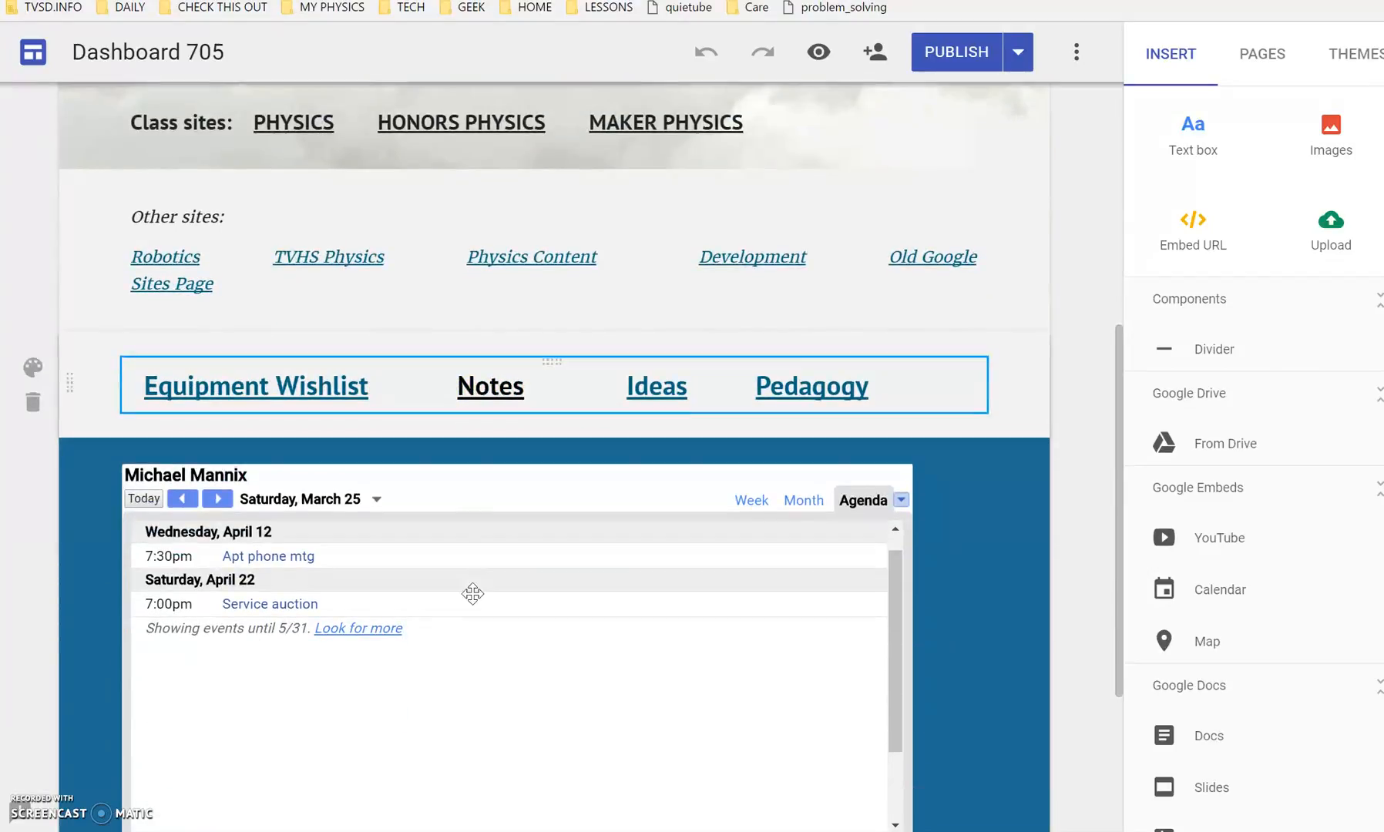
scroll(362, 599, up, 6)
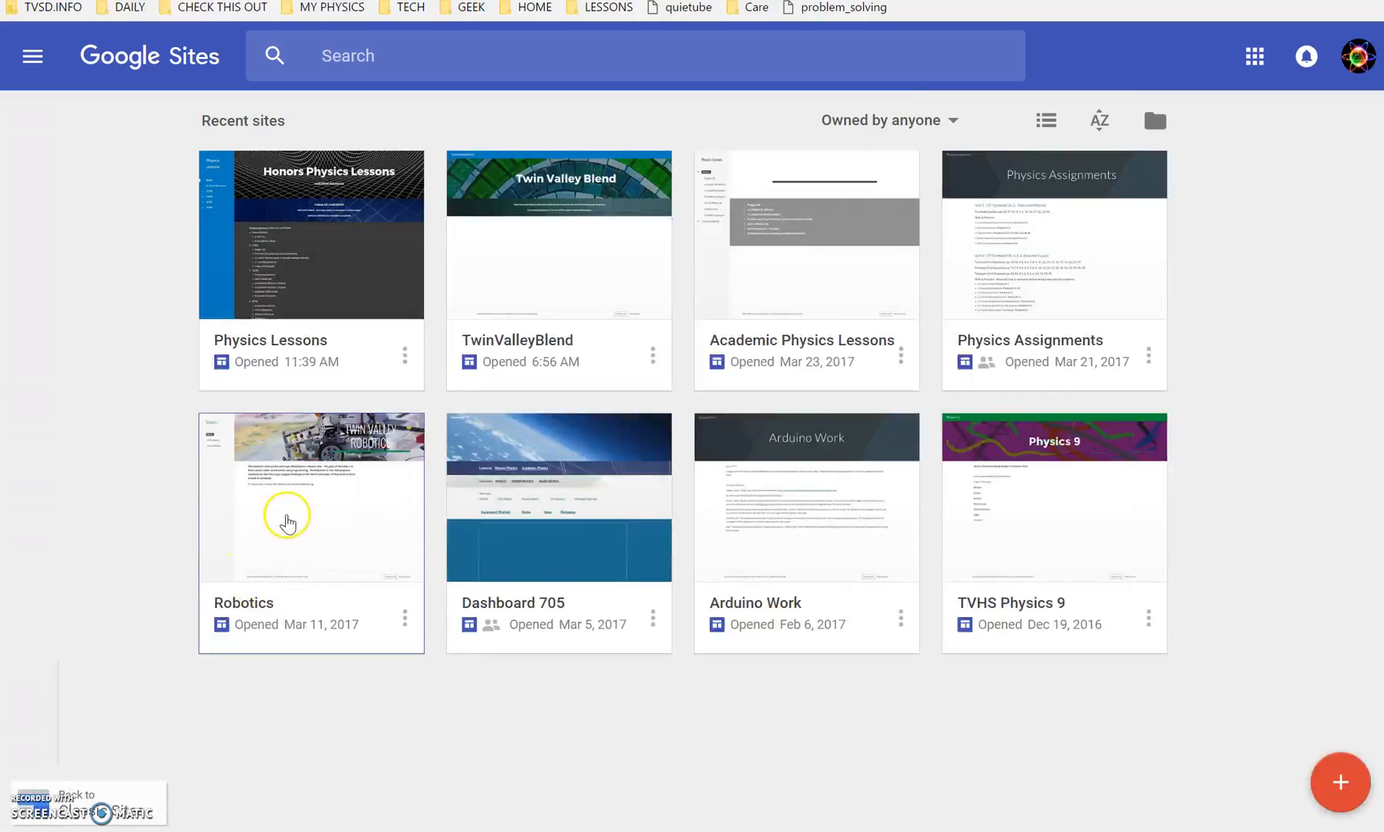
Open the Robotics site from the recent sites and examine its home page banner, club description and embedded calendar.
click(288, 523)
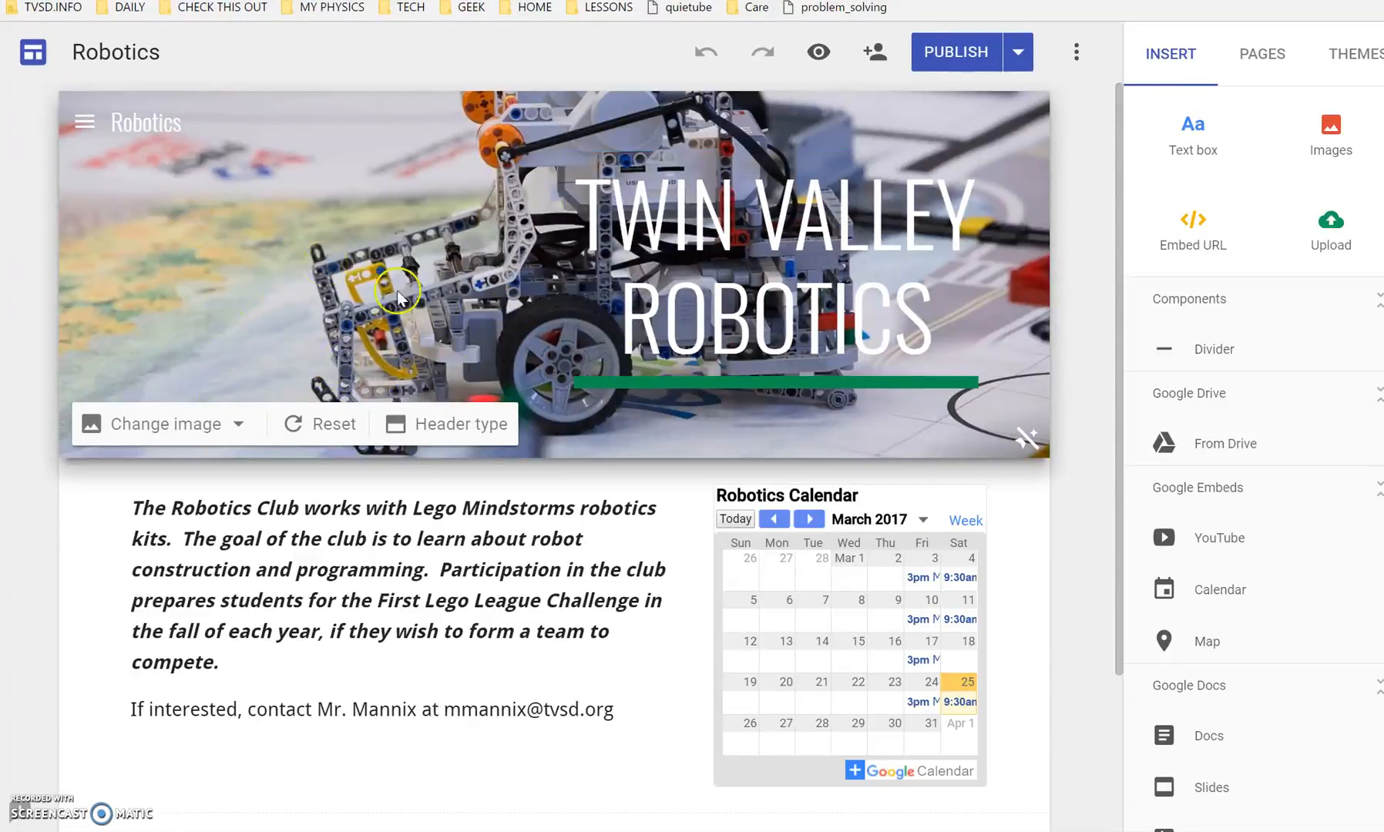
scroll(549, 445, down, 3)
click(546, 454)
scroll(546, 454, up, 3)
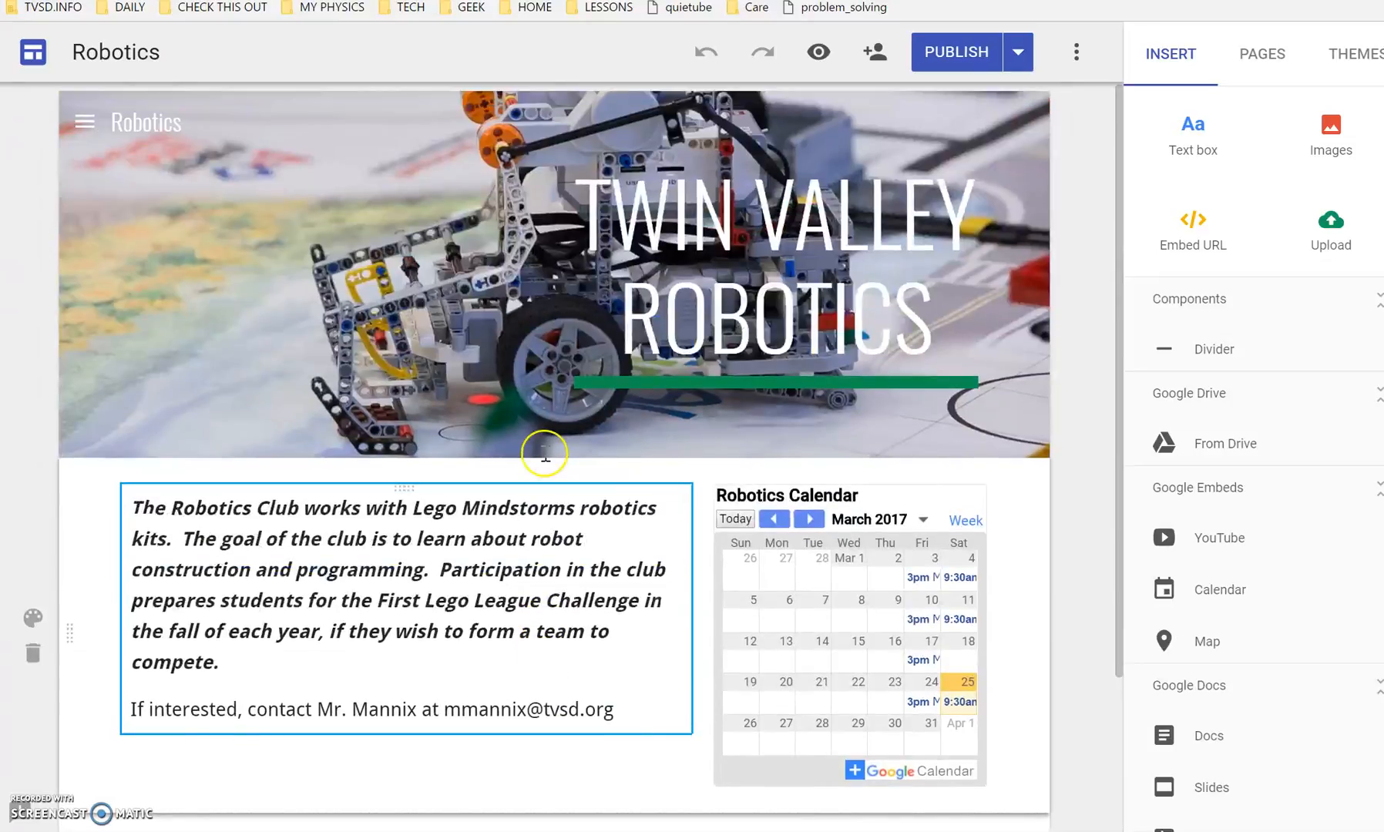
Go to the Robotics site's 2016 Season page and look through its team text, photos, Potatonaut section and embedded videos.
click(80, 123)
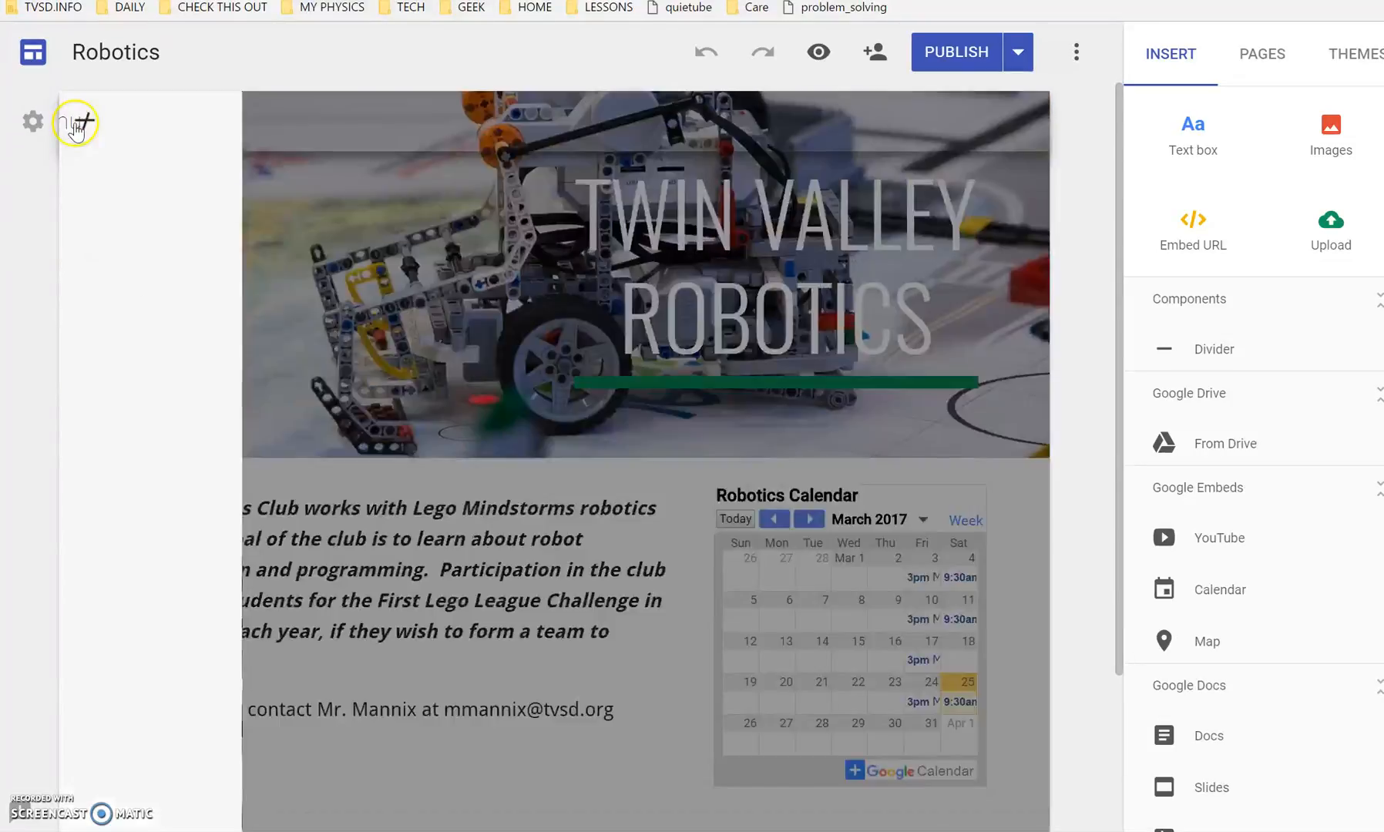
click(168, 260)
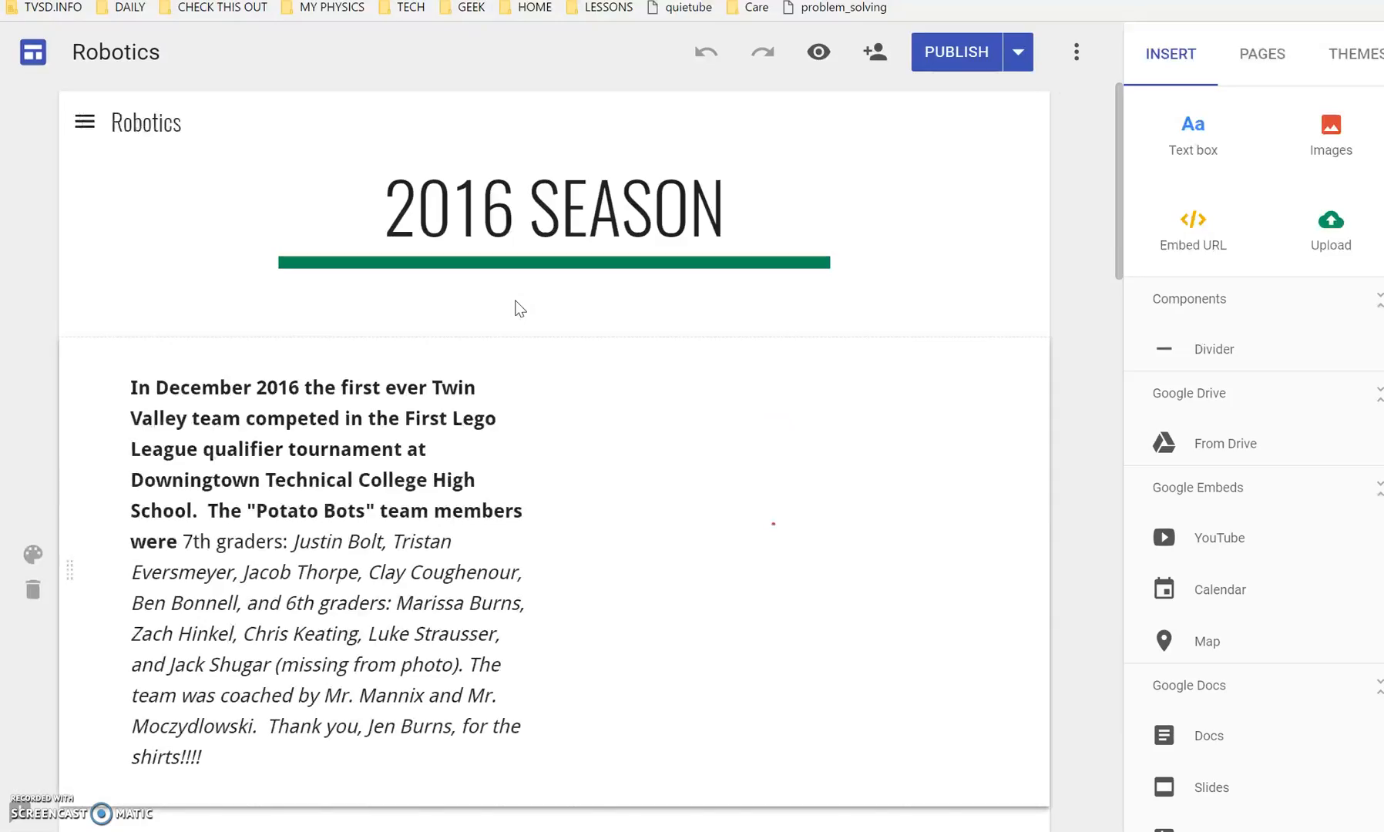
scroll(521, 309, down, 2)
scroll(521, 308, down, 1)
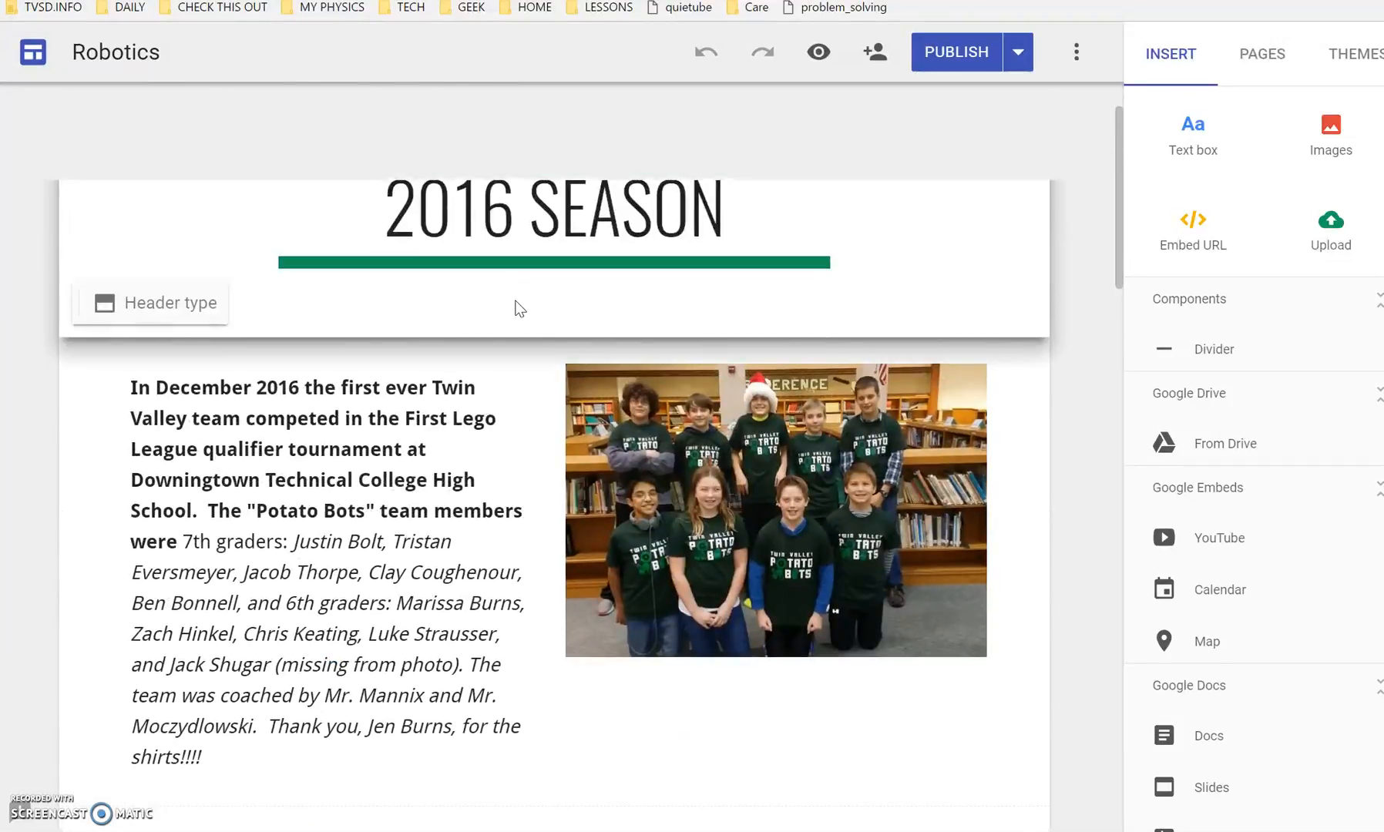
scroll(515, 302, down, 6)
scroll(515, 300, down, 6)
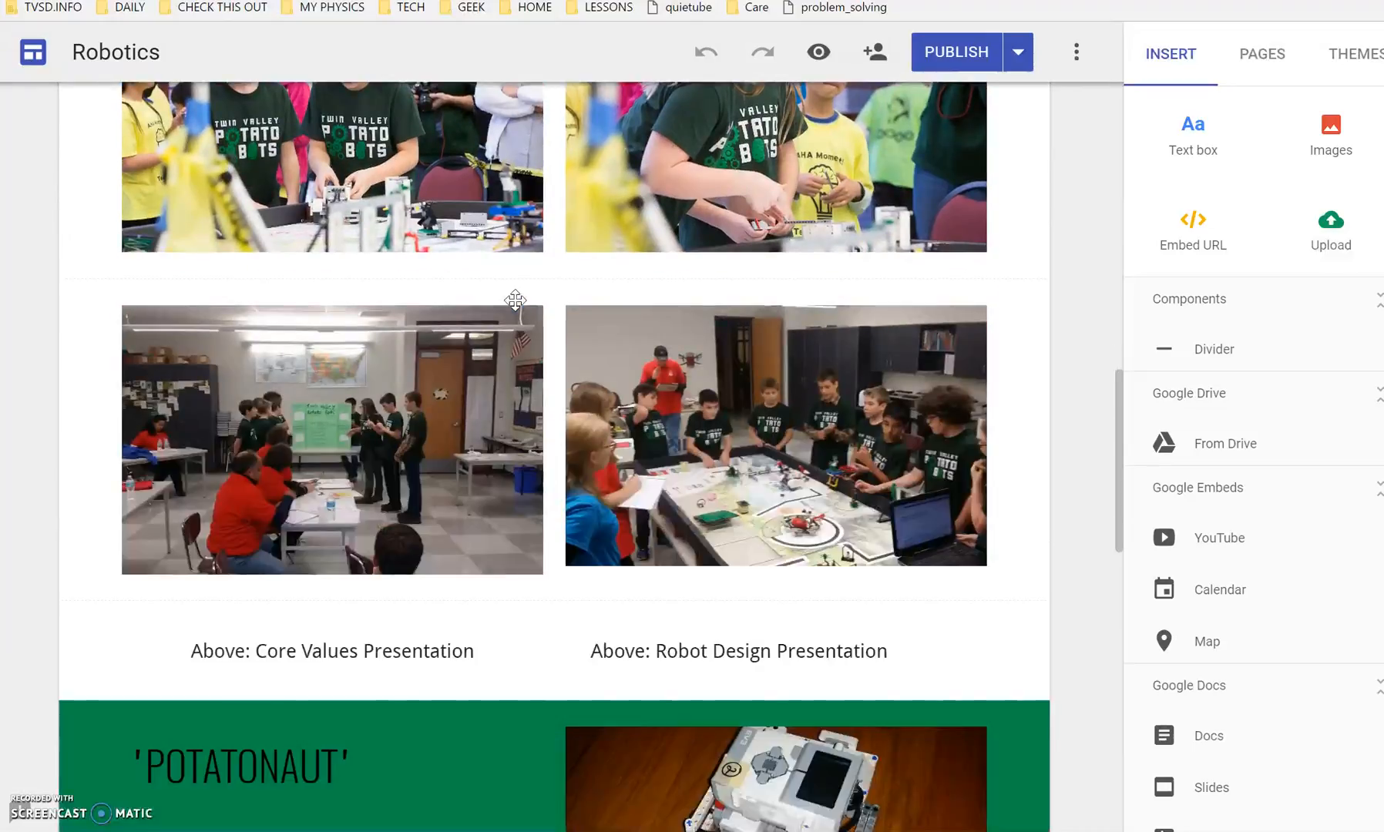
scroll(515, 300, down, 5)
scroll(515, 300, down, 2)
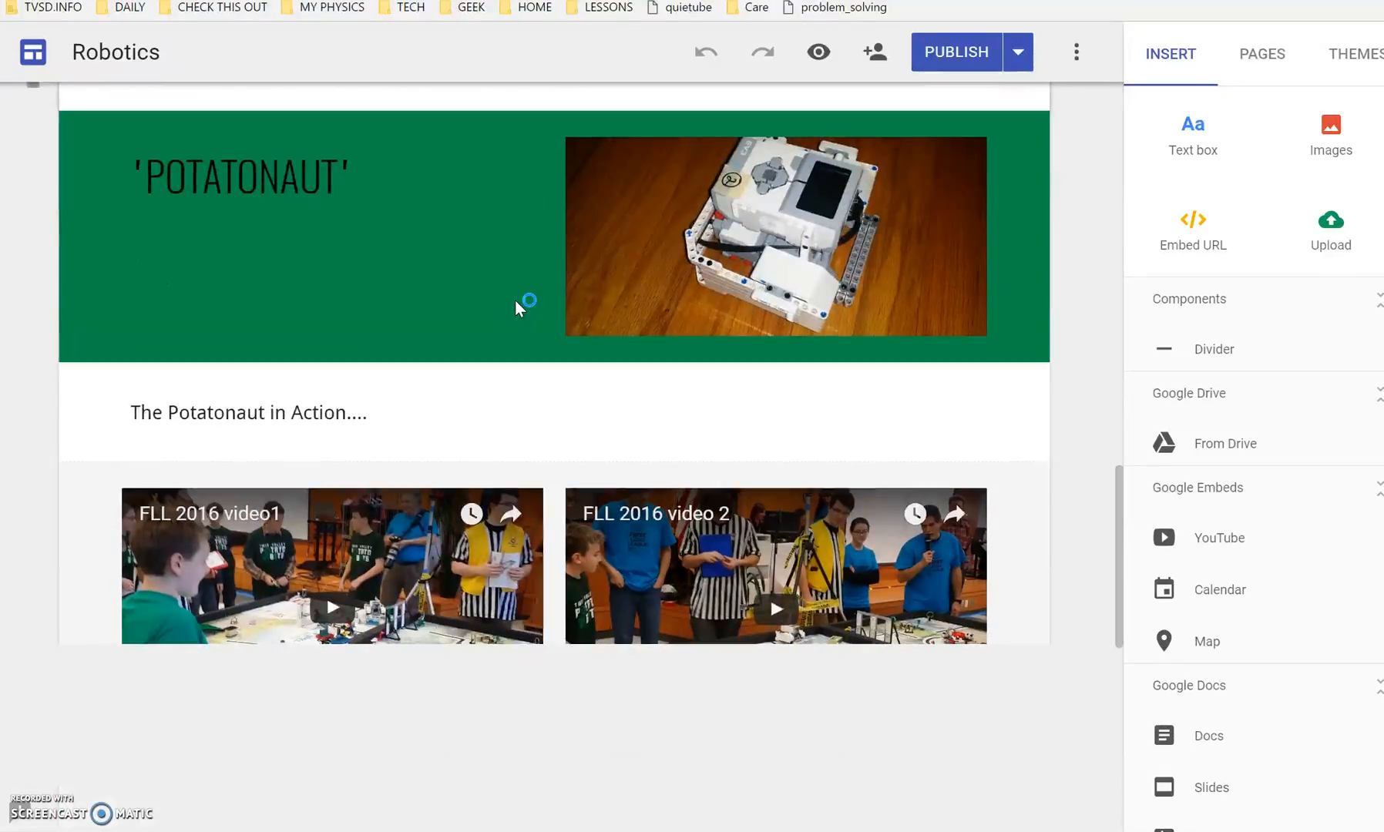